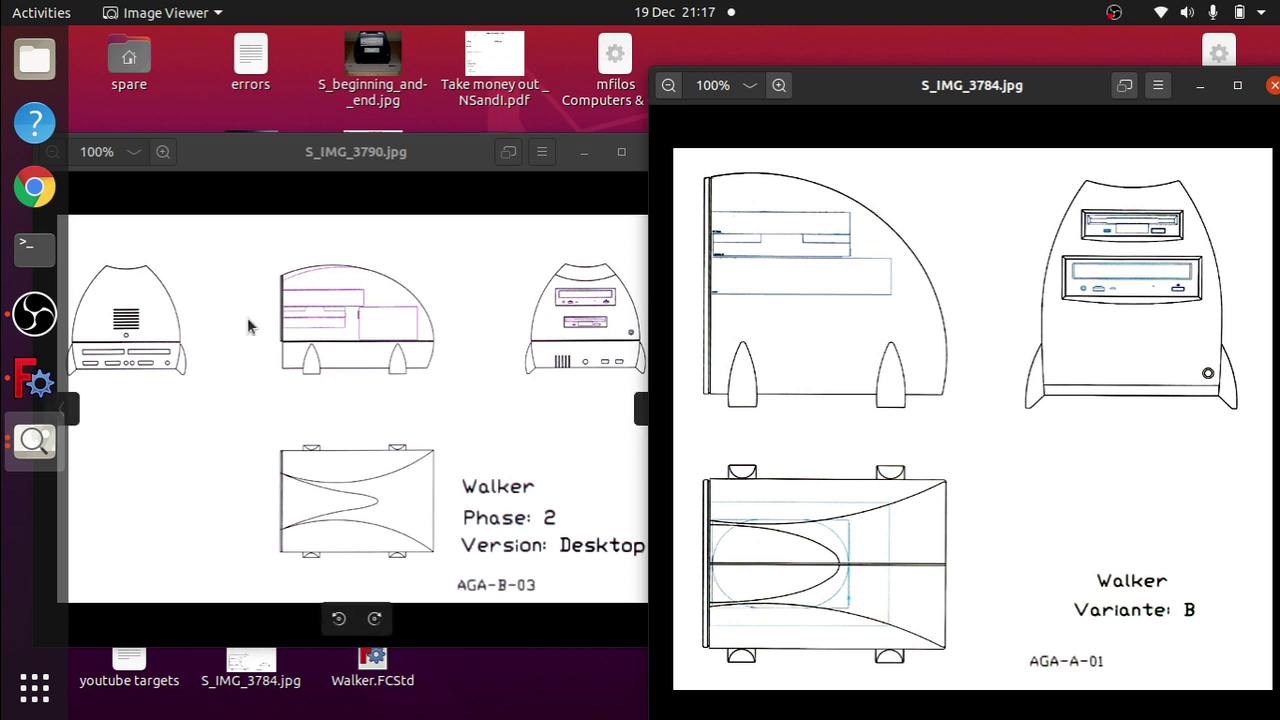
# Switch to FreeCAD in fullscreen and create a new empty document
pyautogui.click(37, 378)
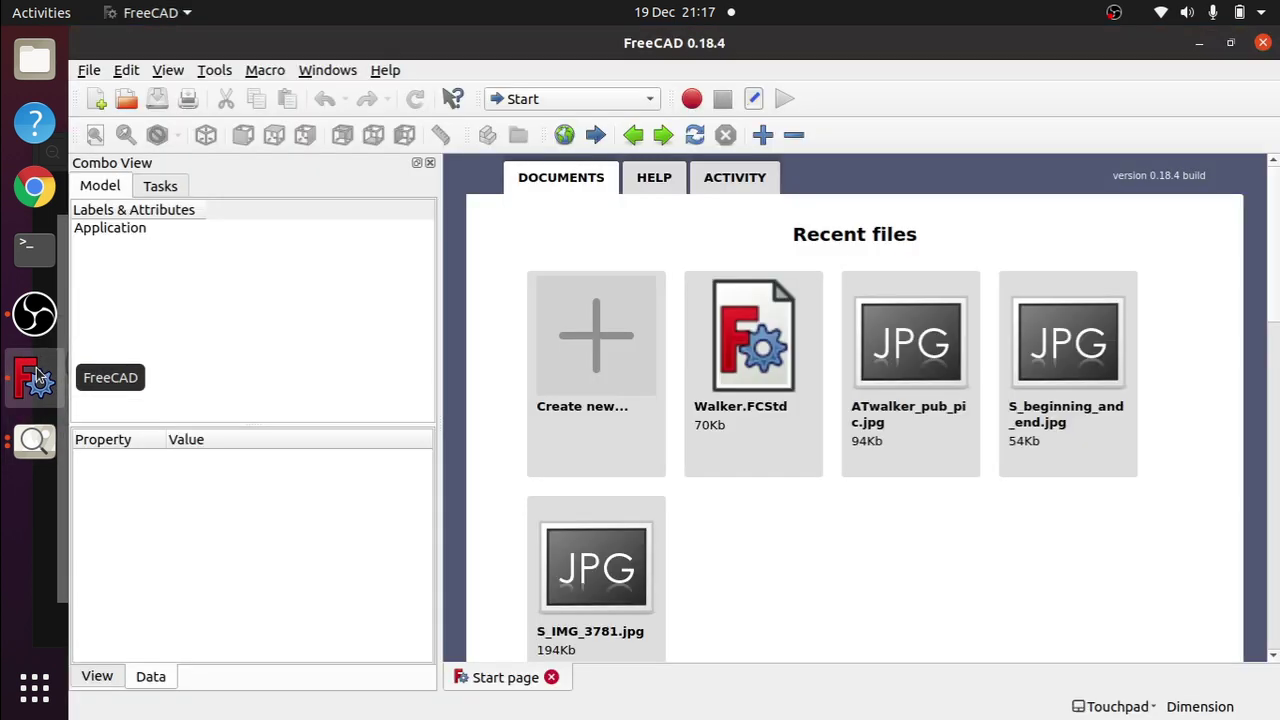
pyautogui.click(168, 72)
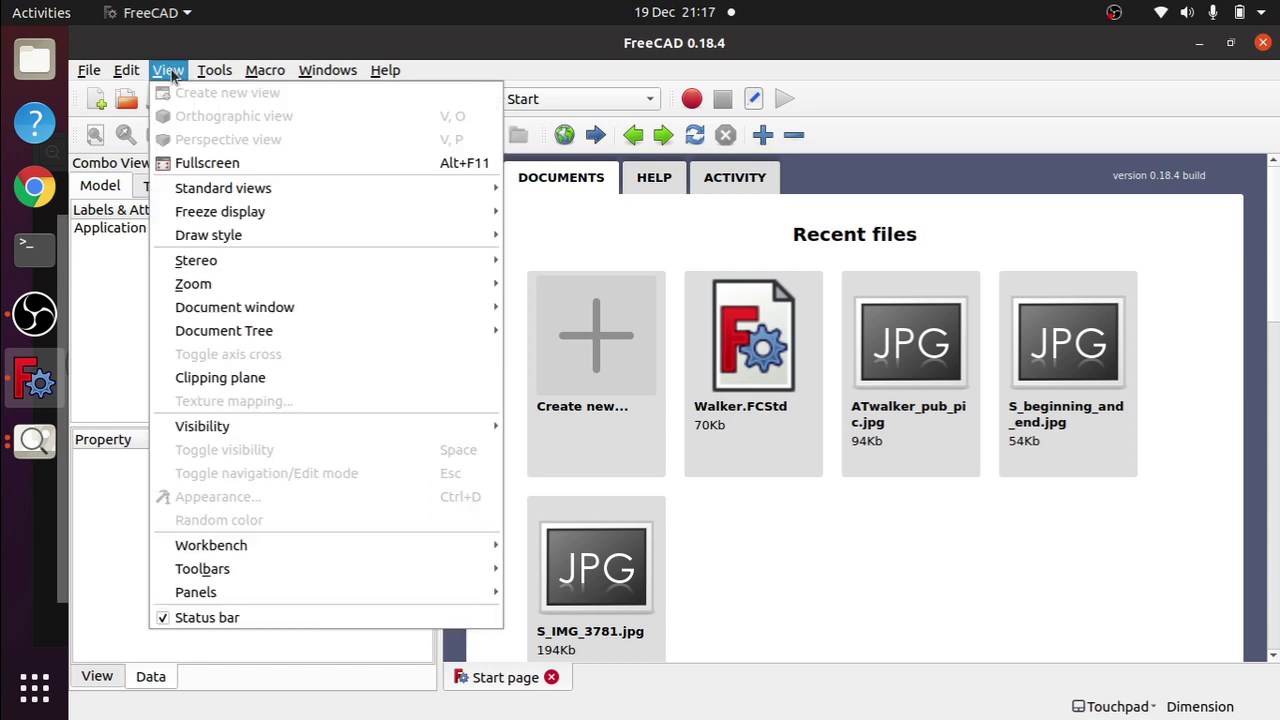
pyautogui.click(243, 165)
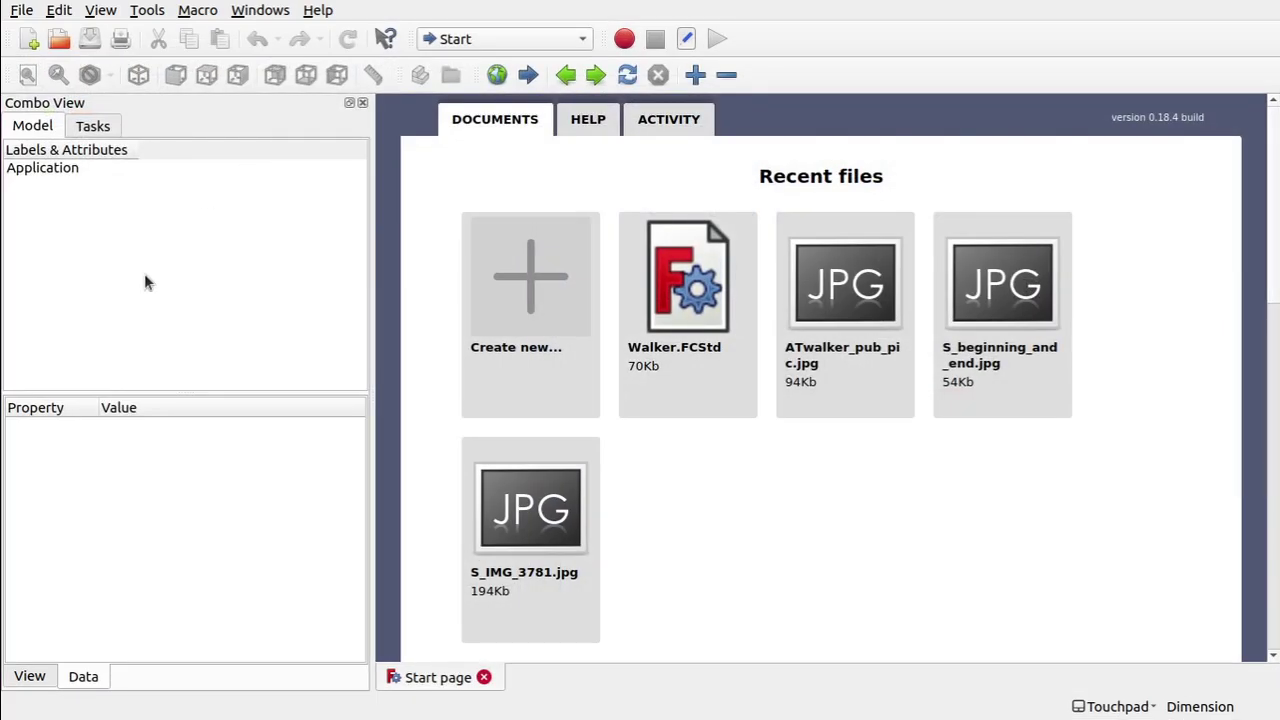
pyautogui.click(535, 342)
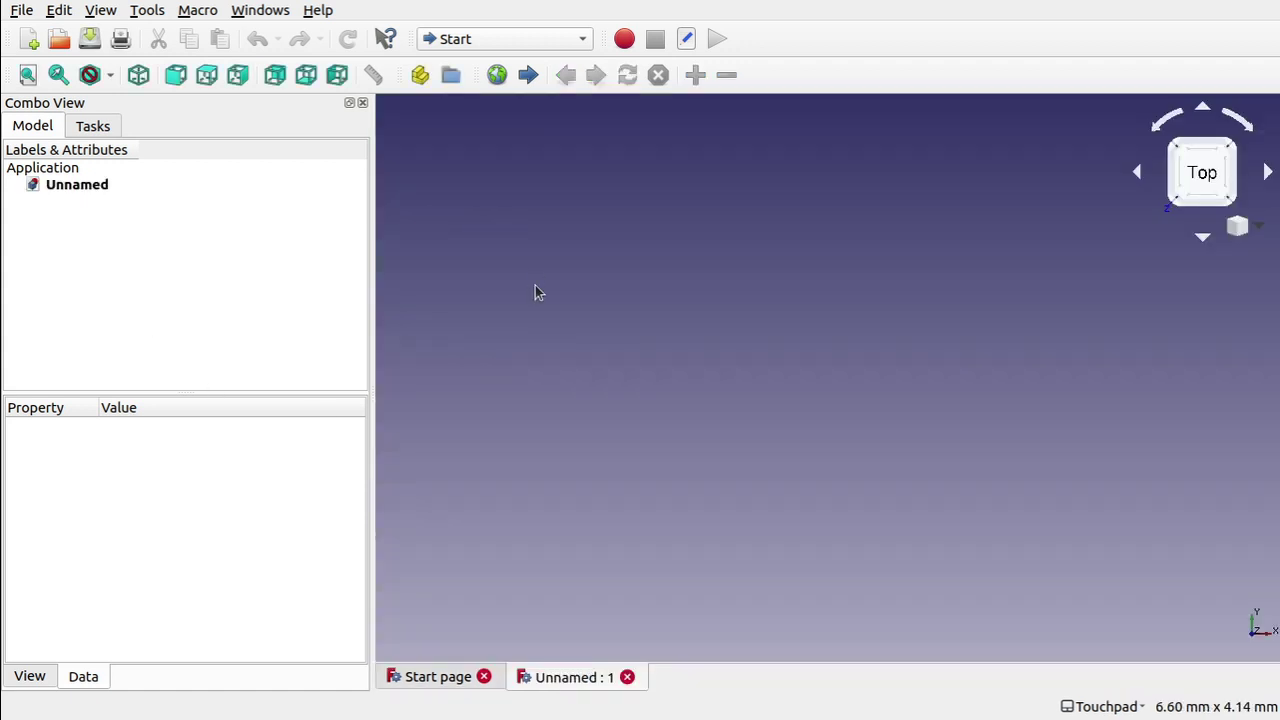
# In the Image workbench, open S_IMG_3790.jpg from the Desktop folder in the image viewer
pyautogui.click(557, 42)
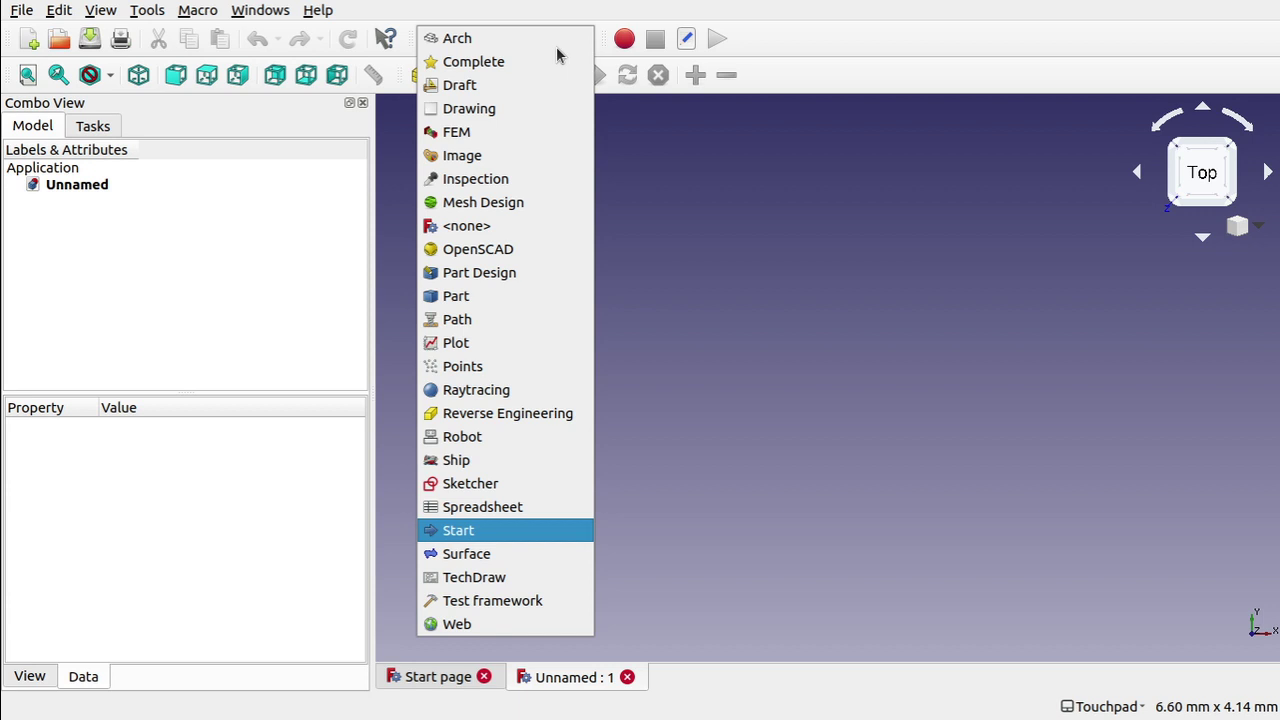
pyautogui.click(489, 156)
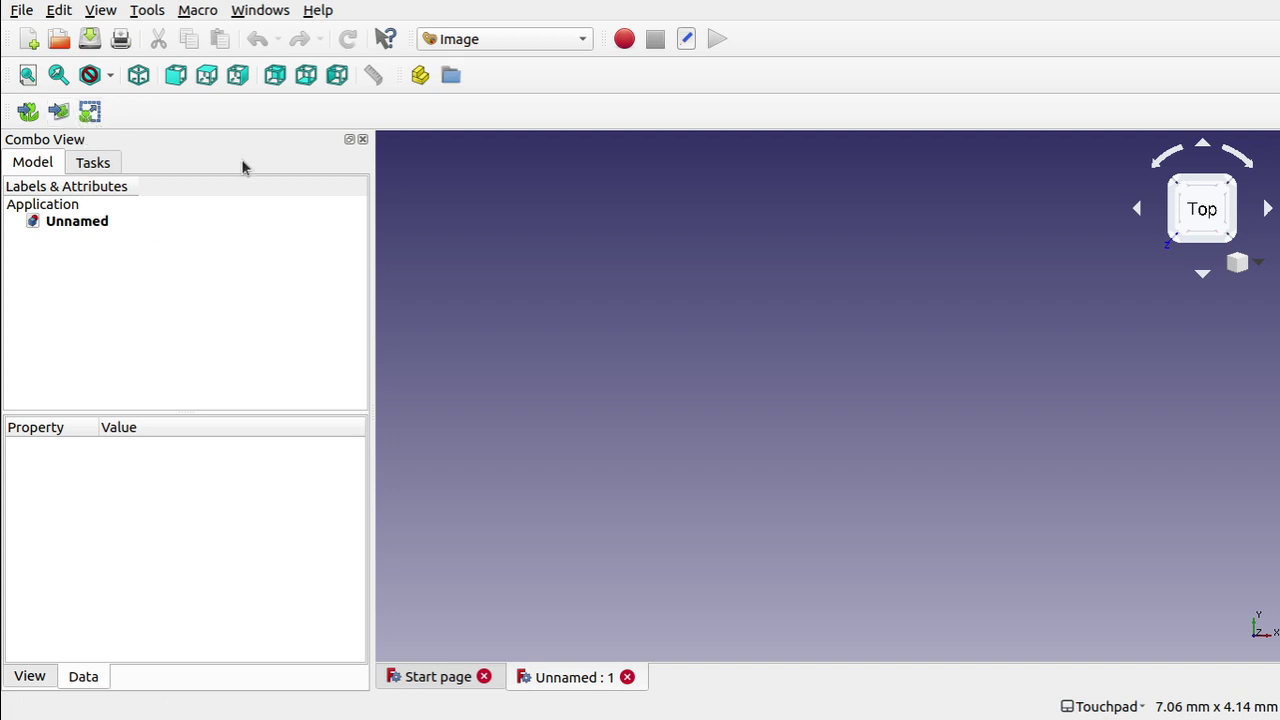
pyautogui.click(27, 112)
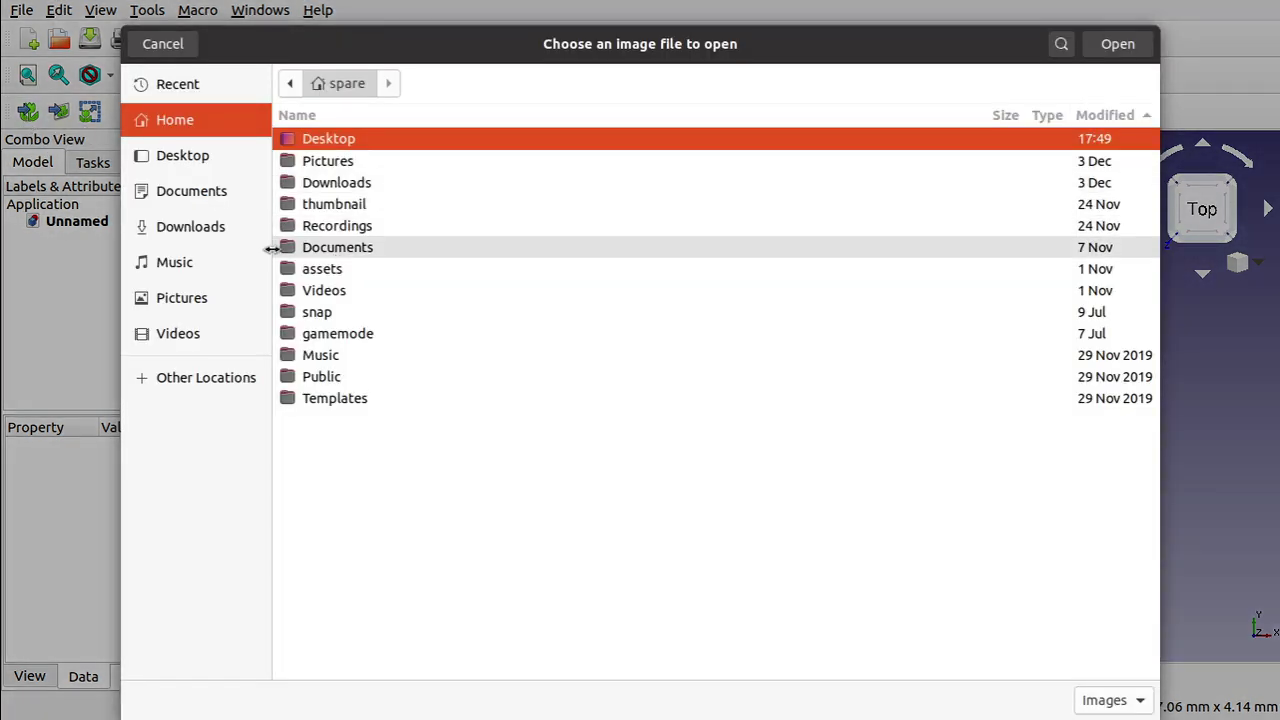
pyautogui.click(188, 157)
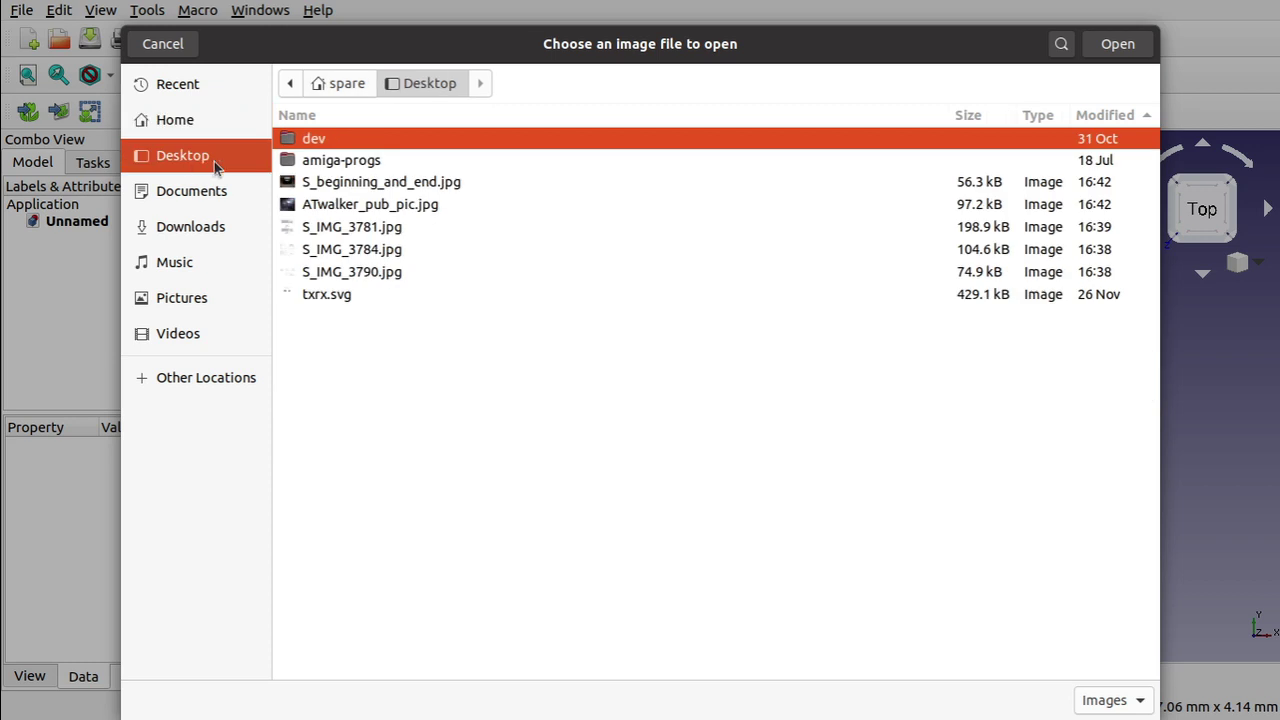
pyautogui.click(345, 277)
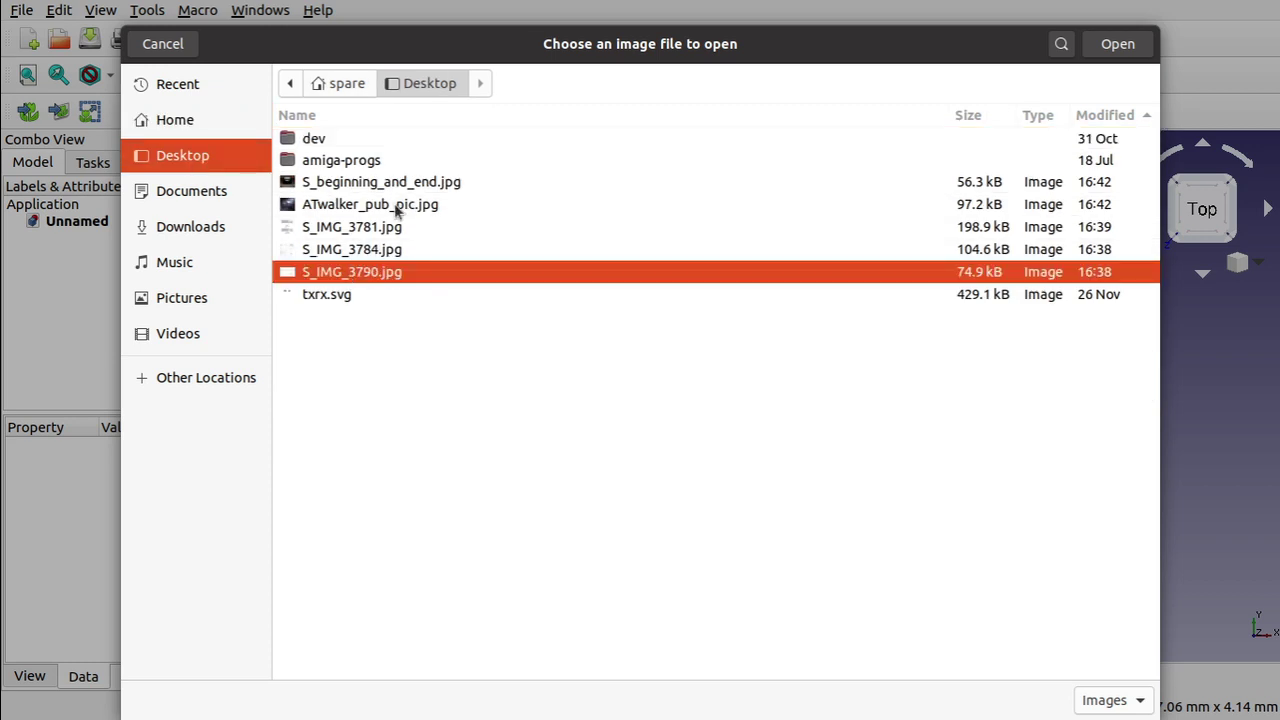
pyautogui.click(1117, 46)
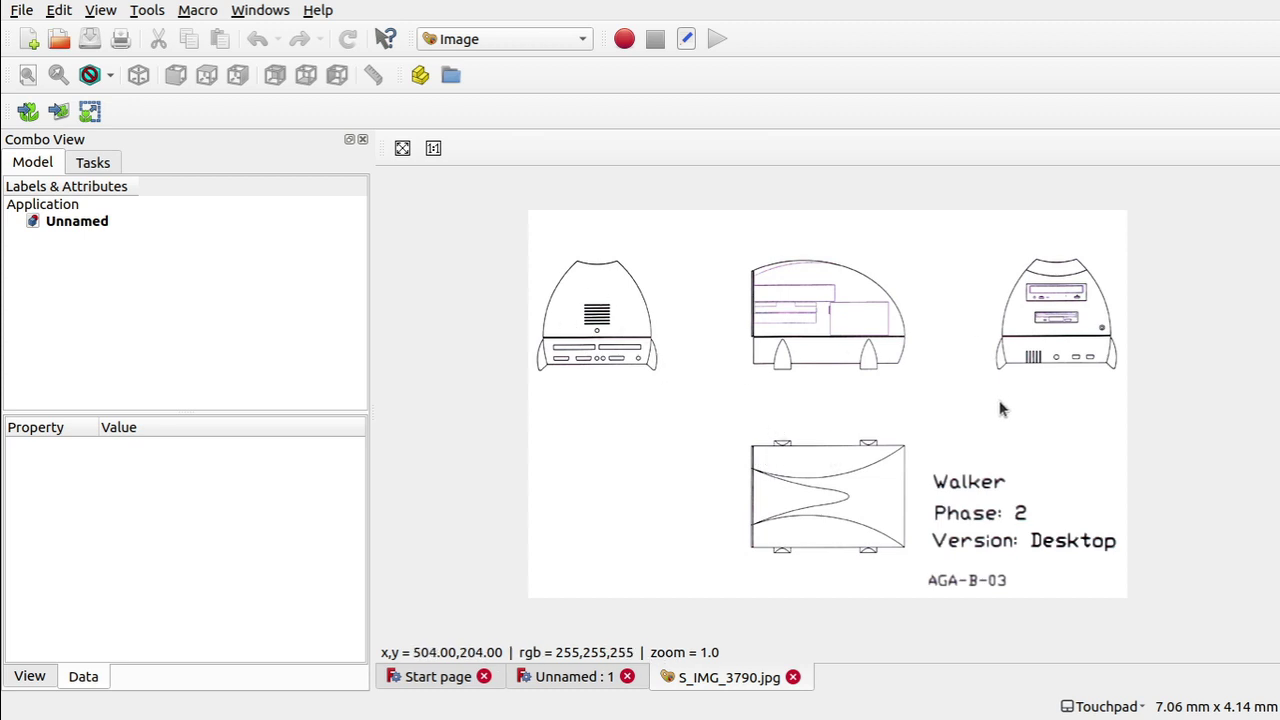
# Compare the opened drawing image fitted to the window and at 1:1 scale
pyautogui.click(113, 16)
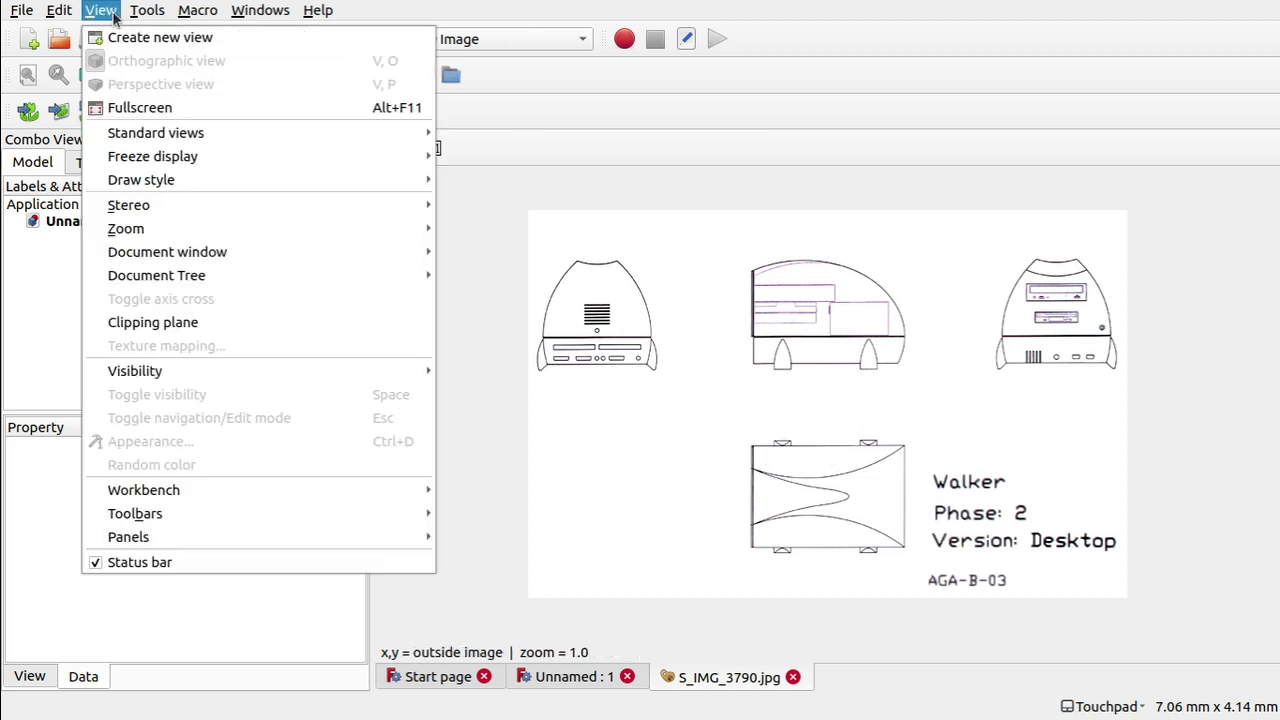
pyautogui.moveTo(330, 238)
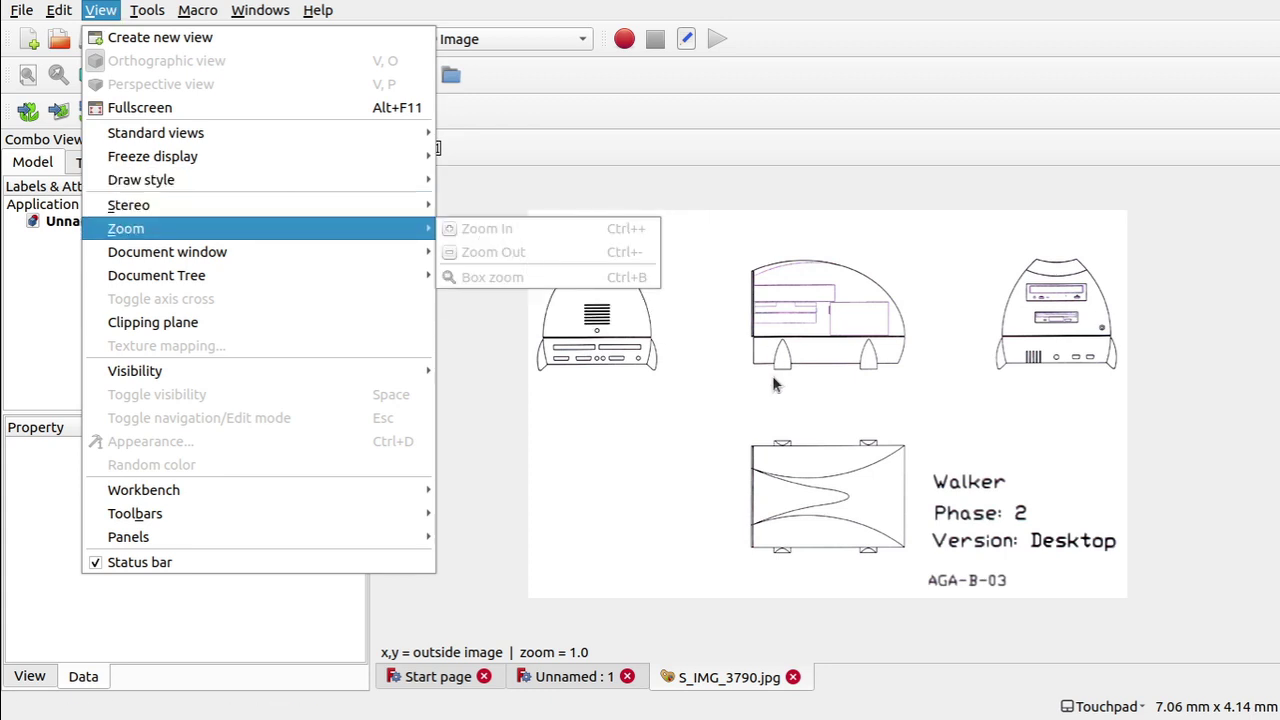
pyautogui.click(831, 415)
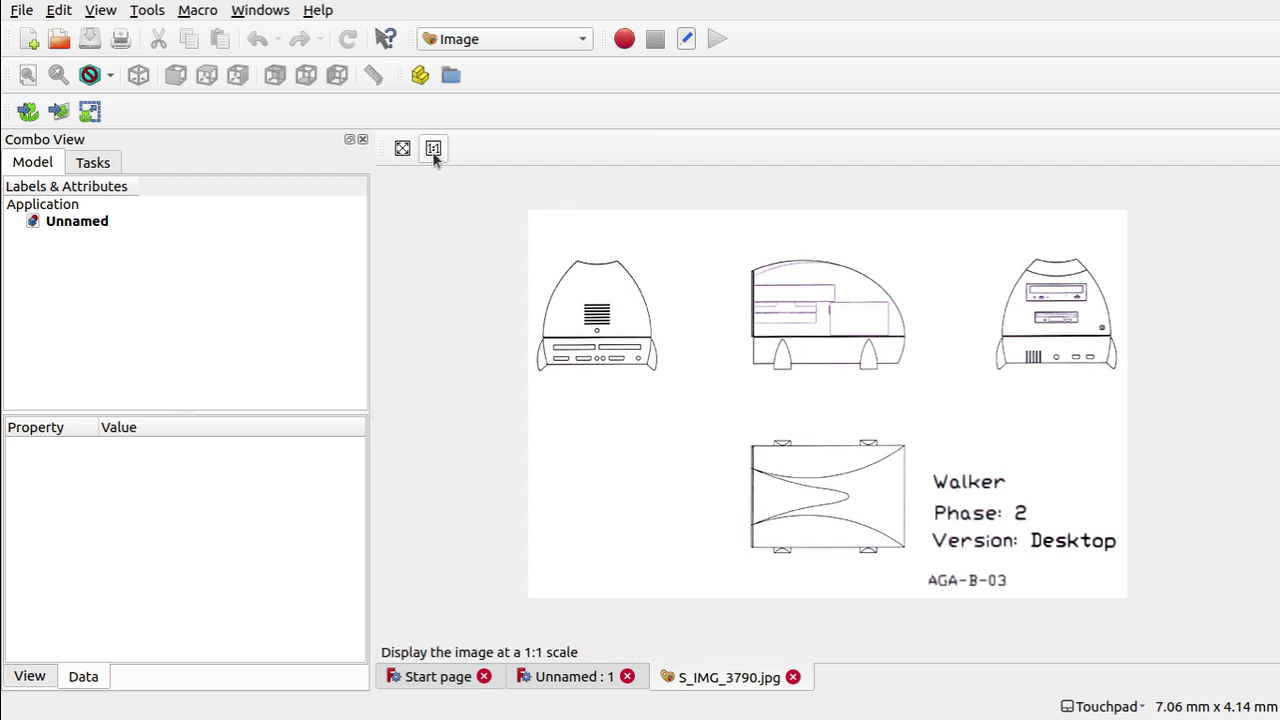
pyautogui.click(402, 150)
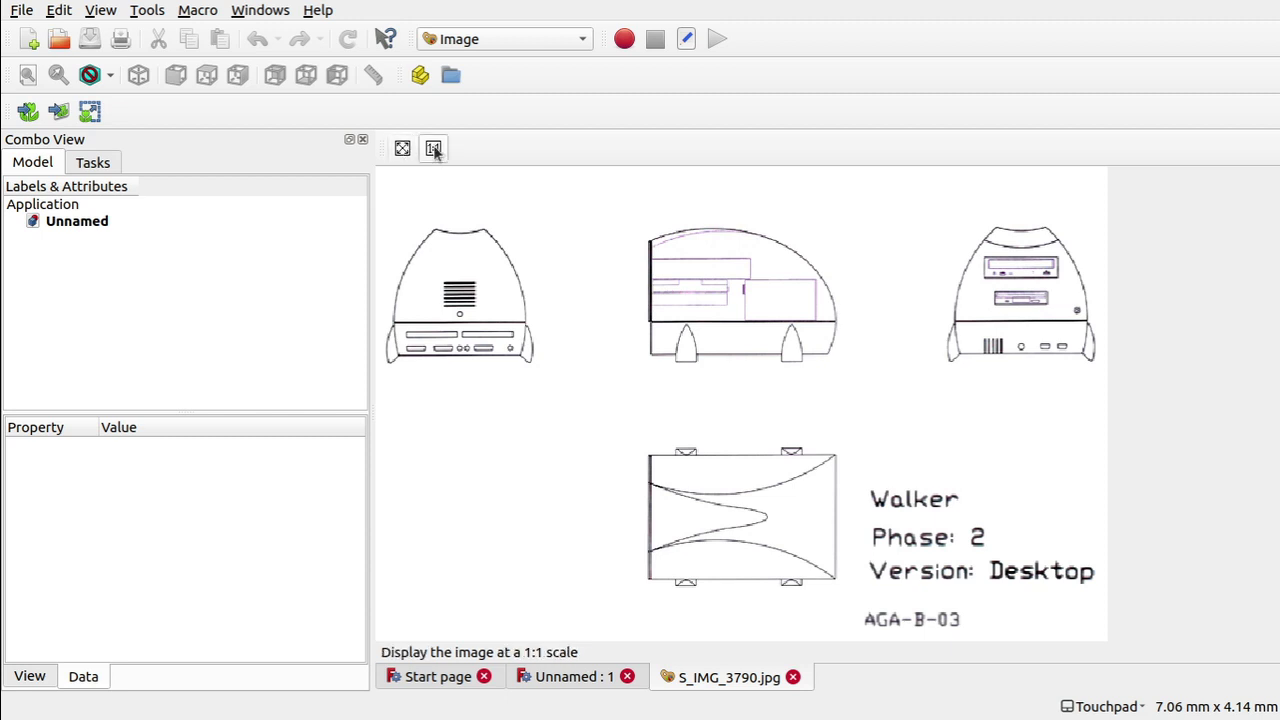
pyautogui.click(434, 150)
pyautogui.click(404, 150)
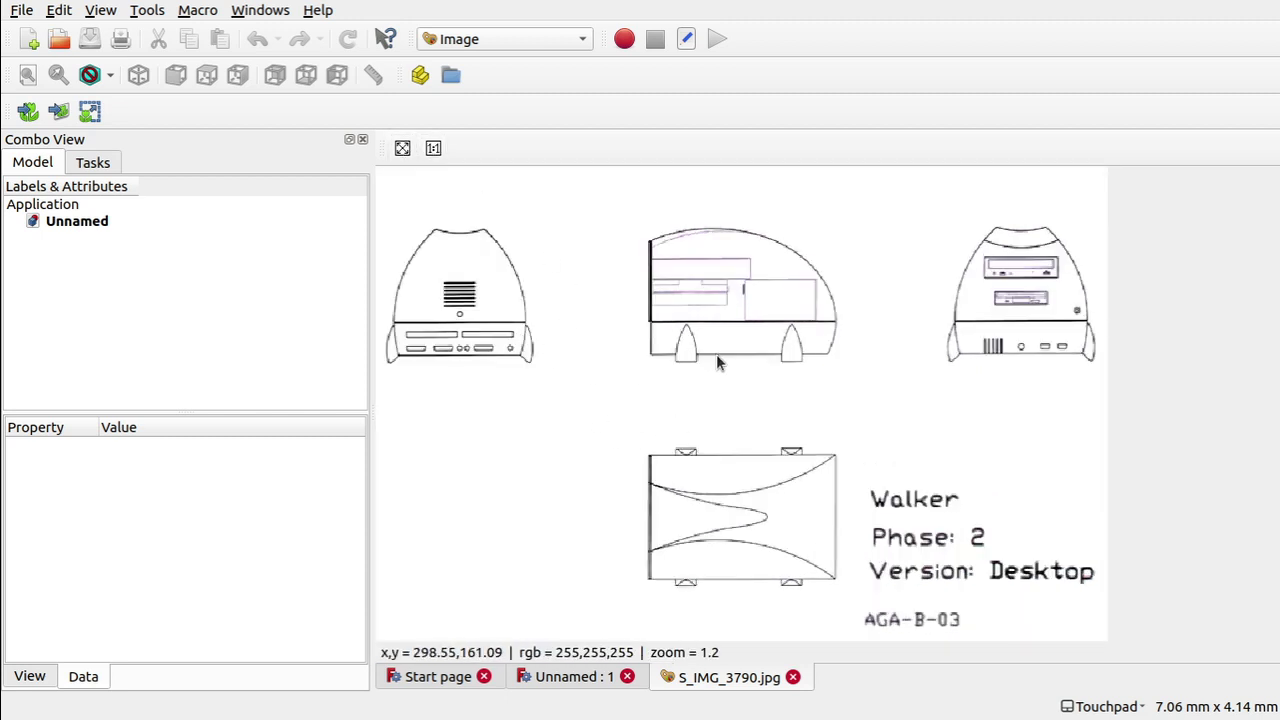
pyautogui.click(433, 149)
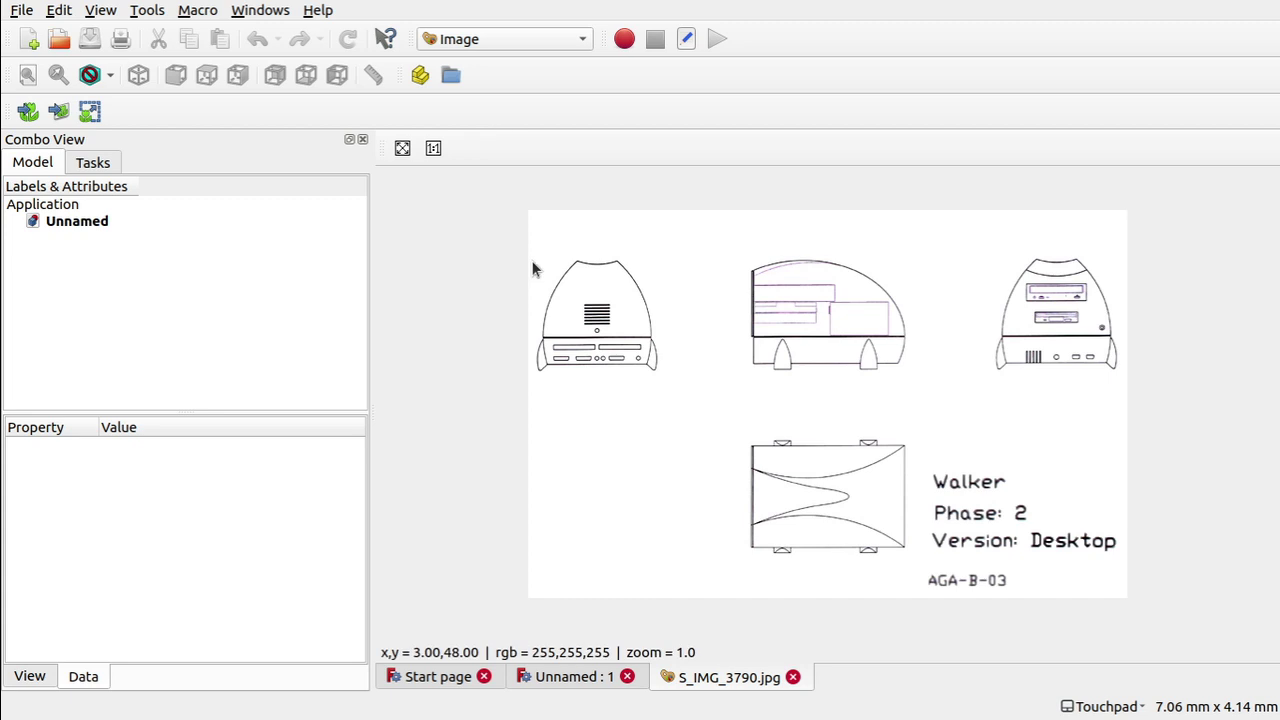
# Create a planar image in the 3D space from S_IMG_3790.jpg on the XY-Plane
pyautogui.click(58, 113)
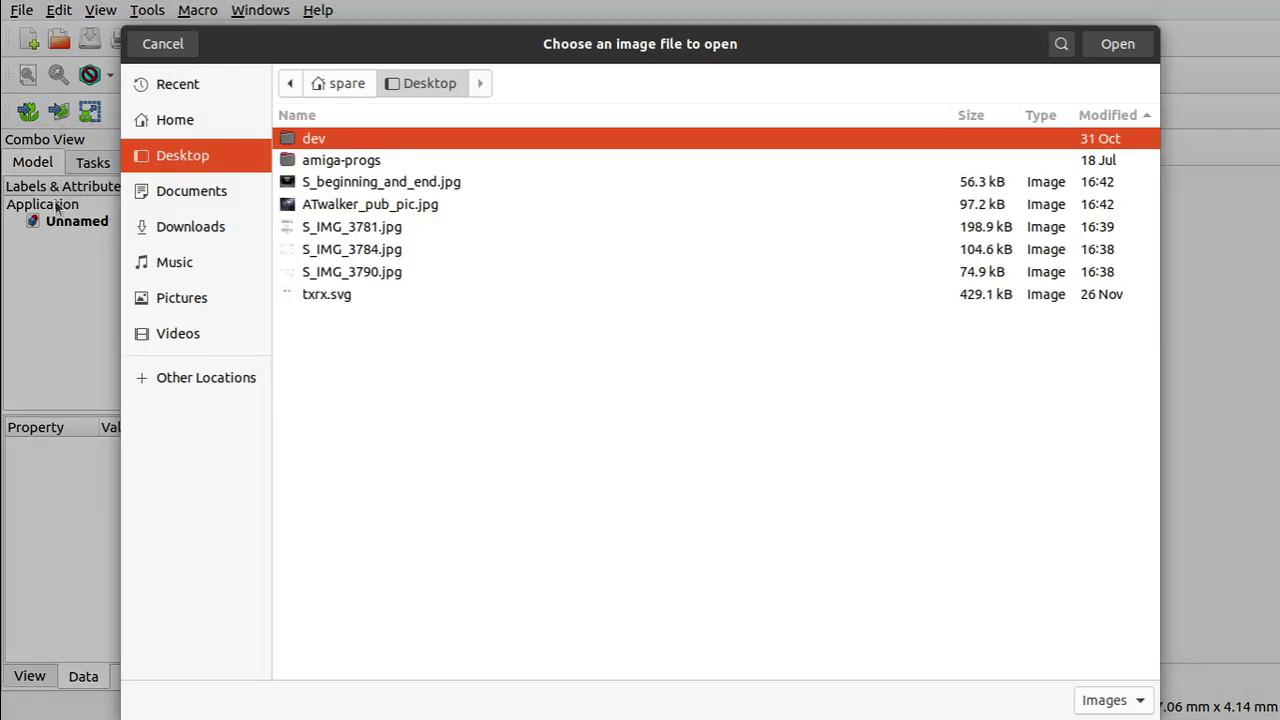
pyautogui.click(172, 46)
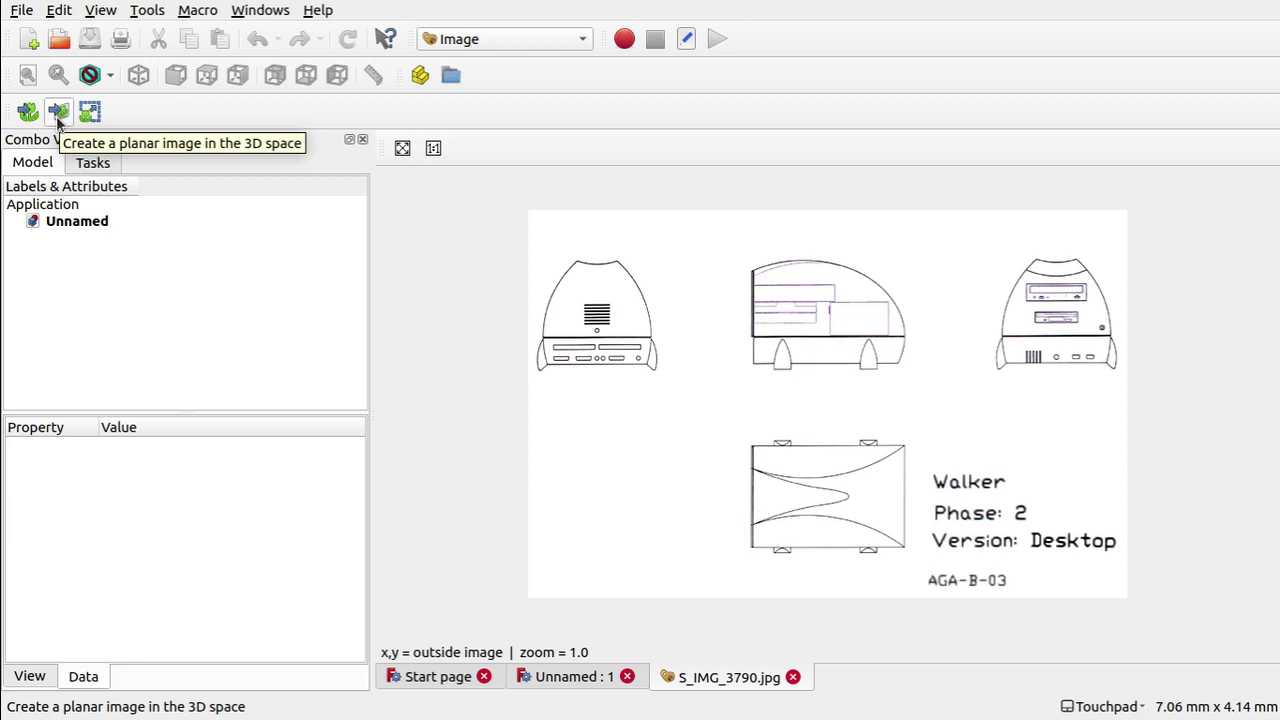
pyautogui.click(57, 116)
pyautogui.click(375, 277)
pyautogui.doubleClick(376, 284)
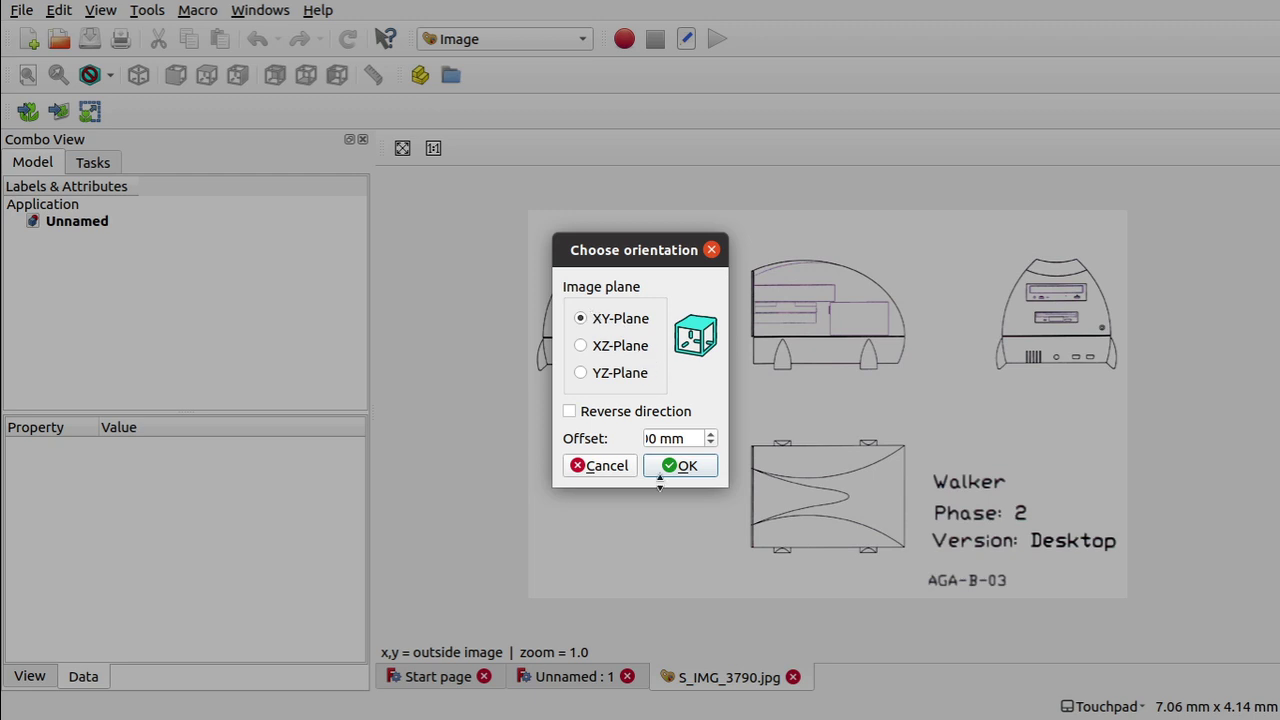
pyautogui.click(681, 466)
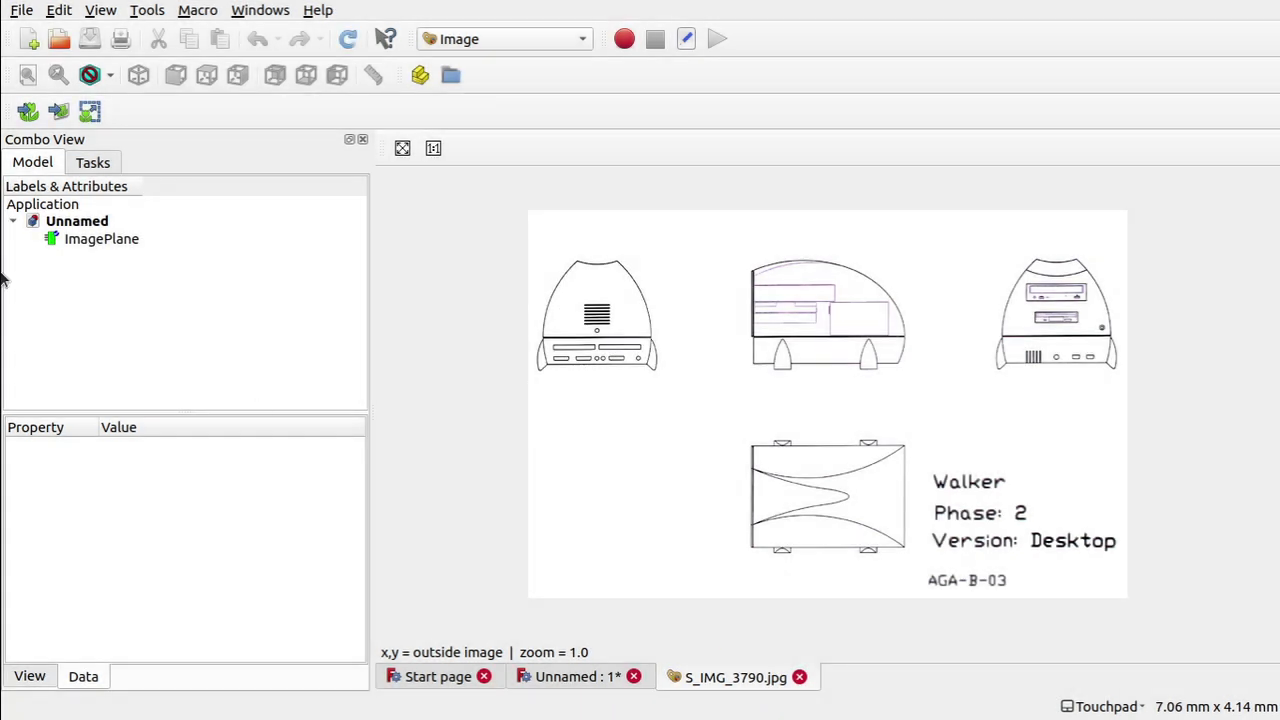
# Bring up the new image plane in the document's 3D view and fit the whole drawing in view
pyautogui.click(87, 243)
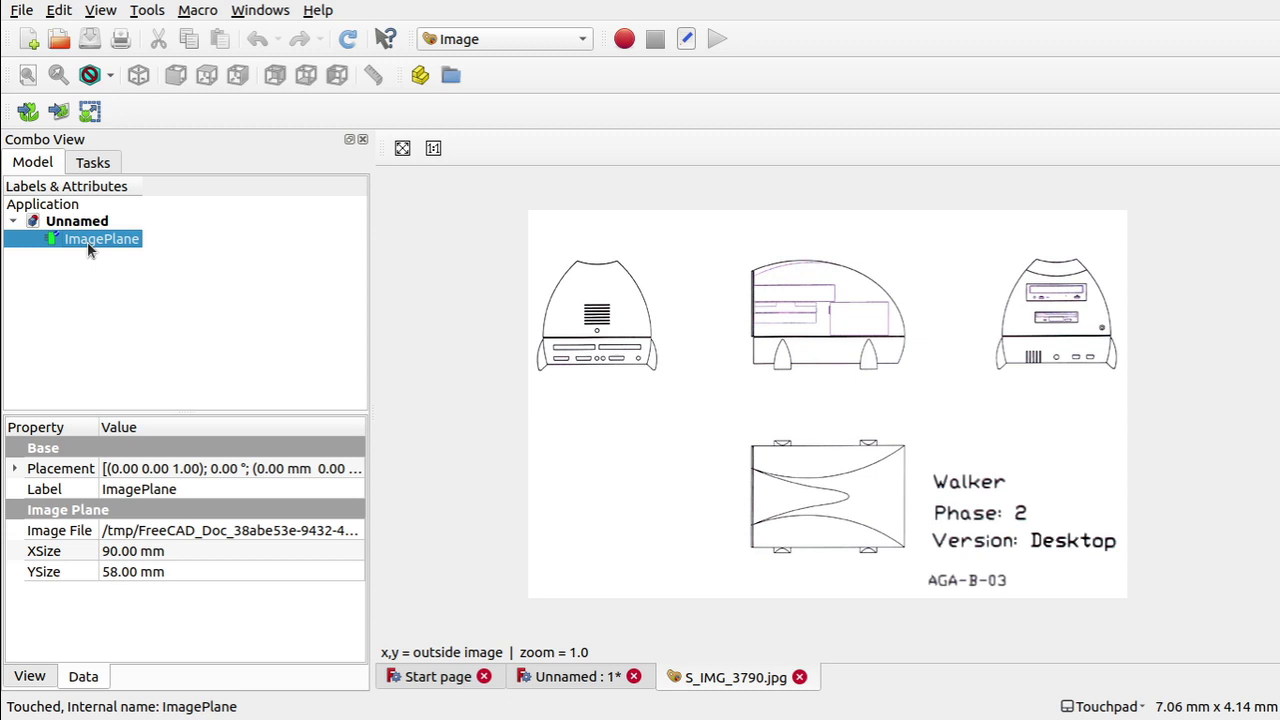
pyautogui.doubleClick(101, 244)
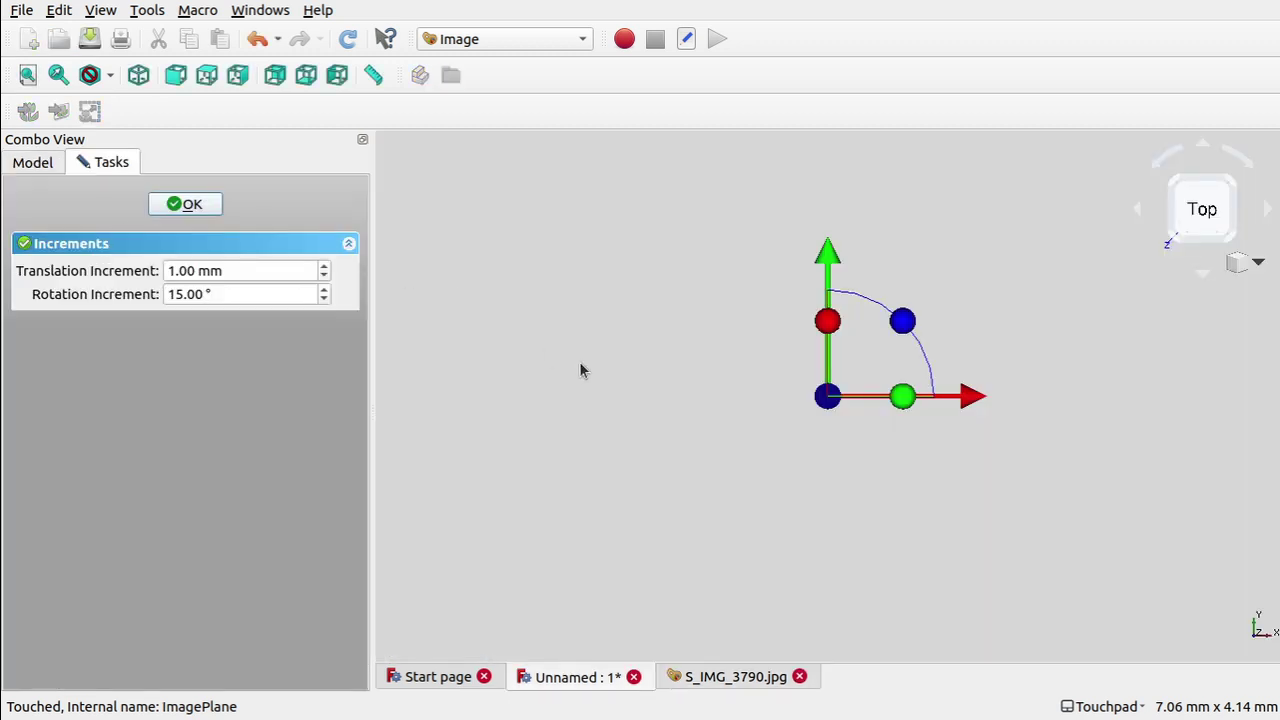
pyautogui.click(198, 206)
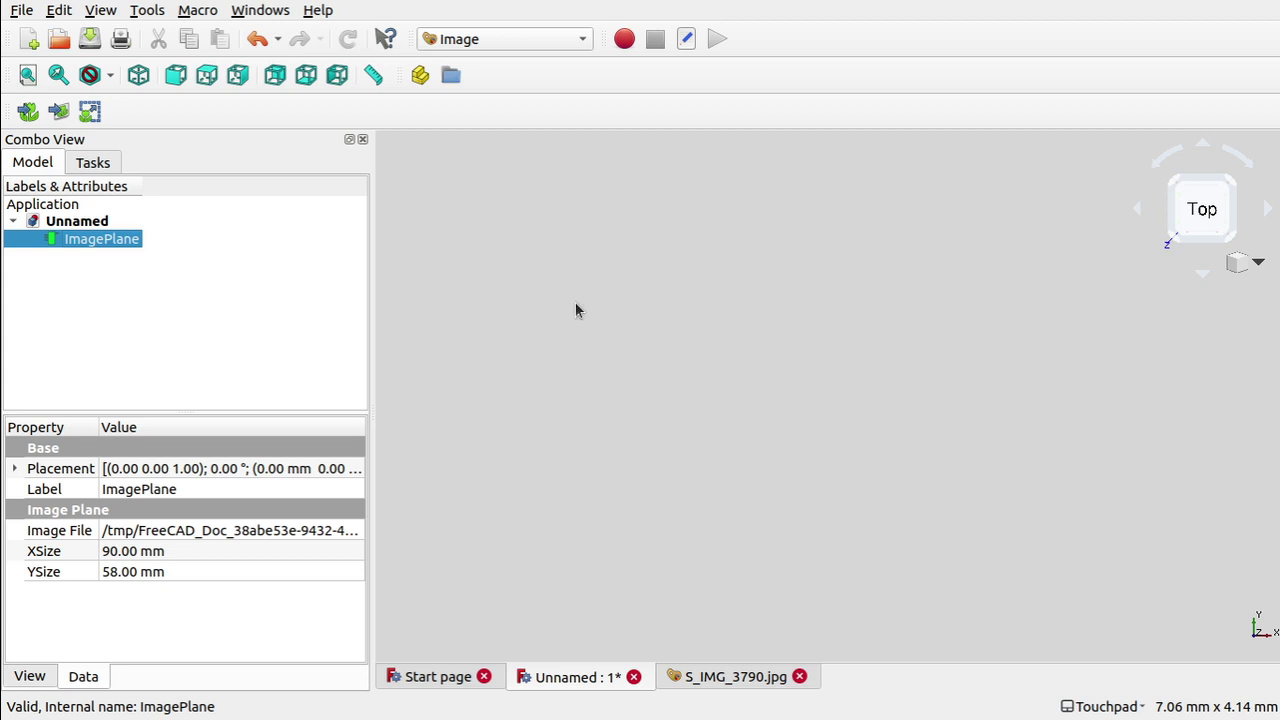
pyautogui.click(25, 77)
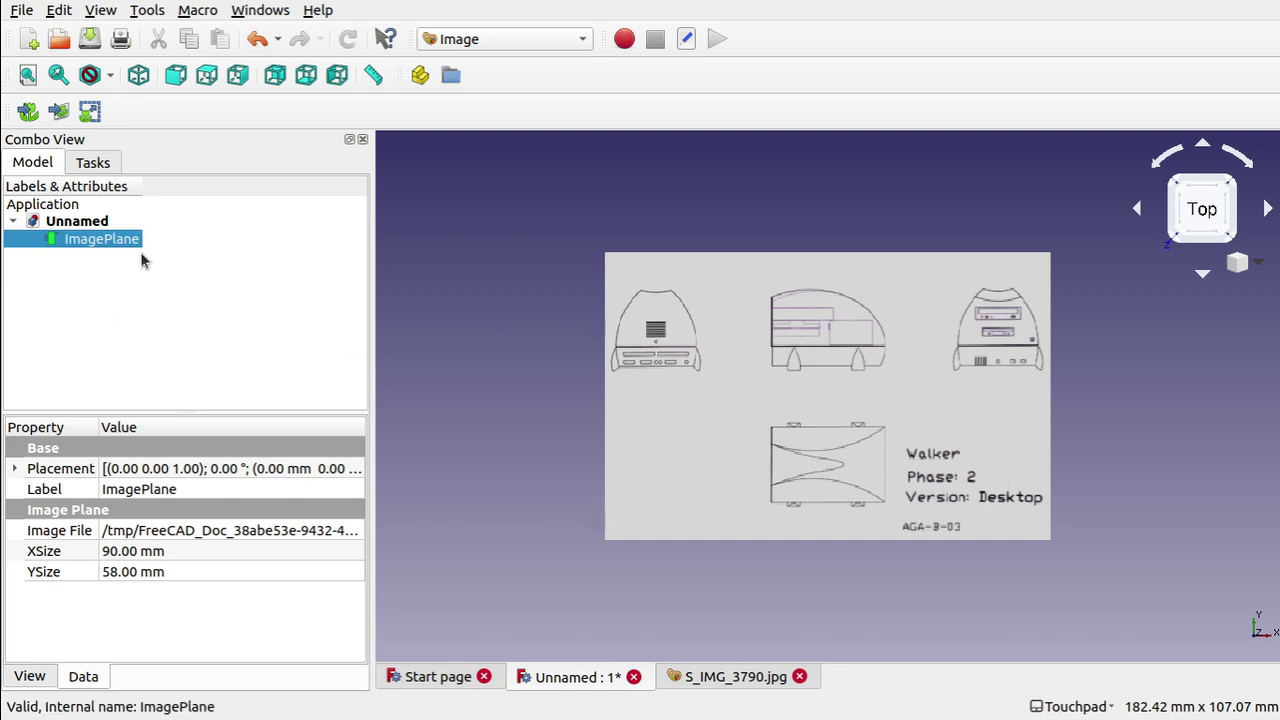
# In the Part Design workbench, create a new body and start a sketch on its XY plane
pyautogui.click(502, 47)
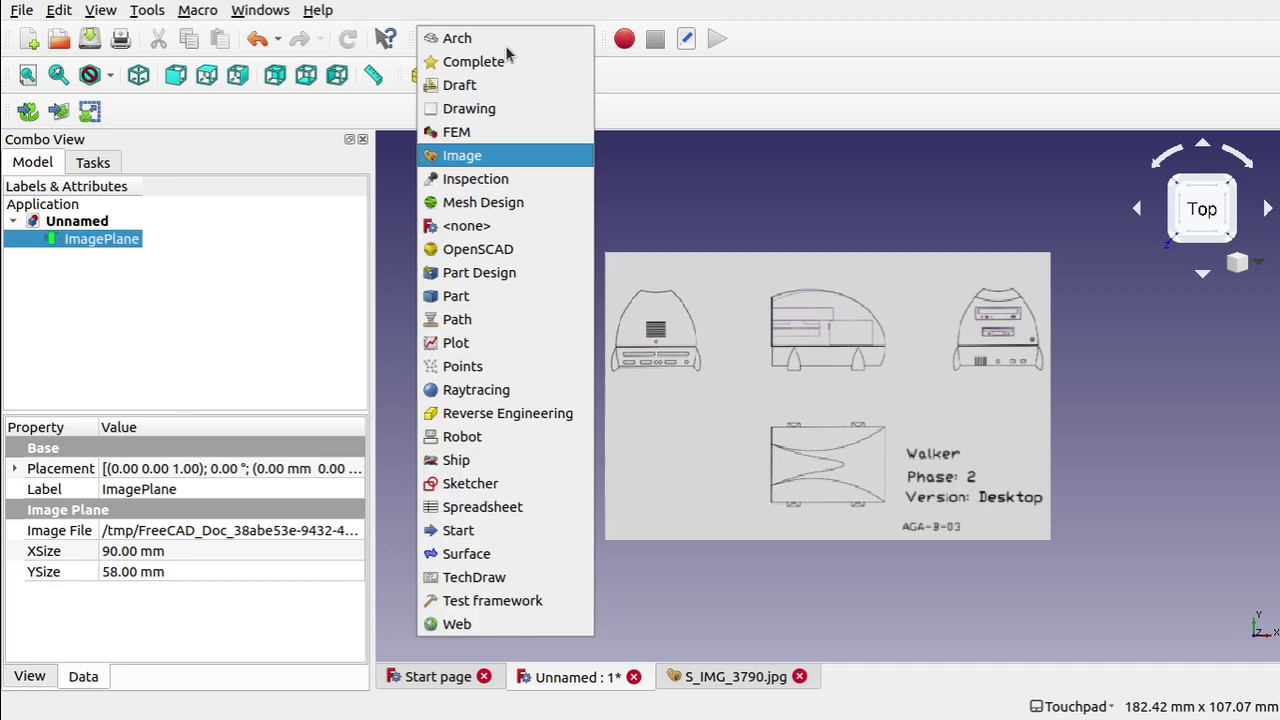
pyautogui.click(521, 272)
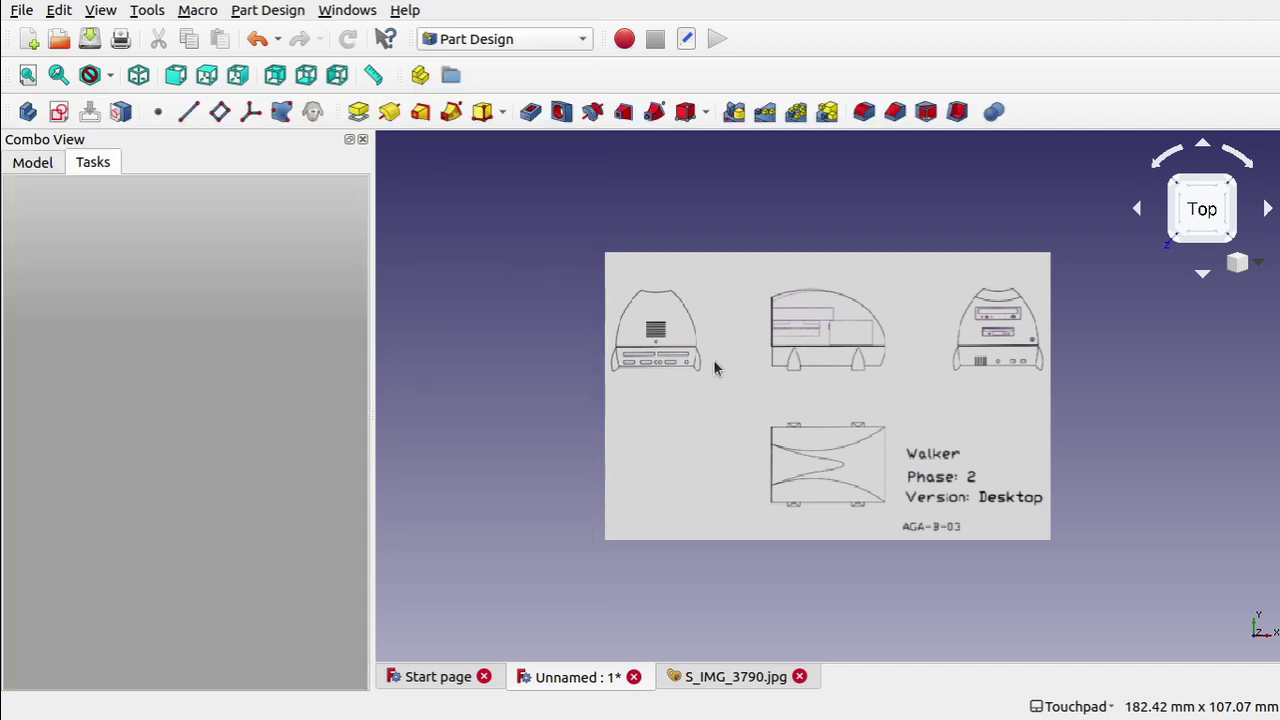
pyautogui.click(27, 111)
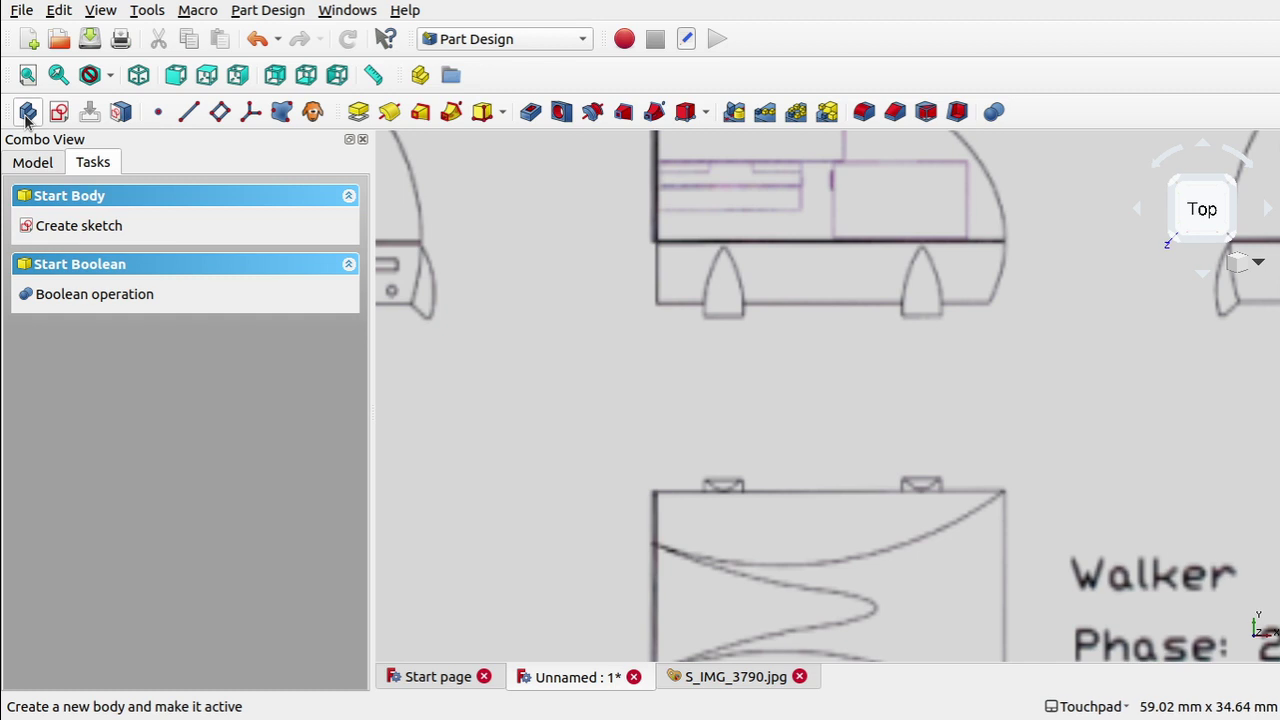
pyautogui.click(80, 228)
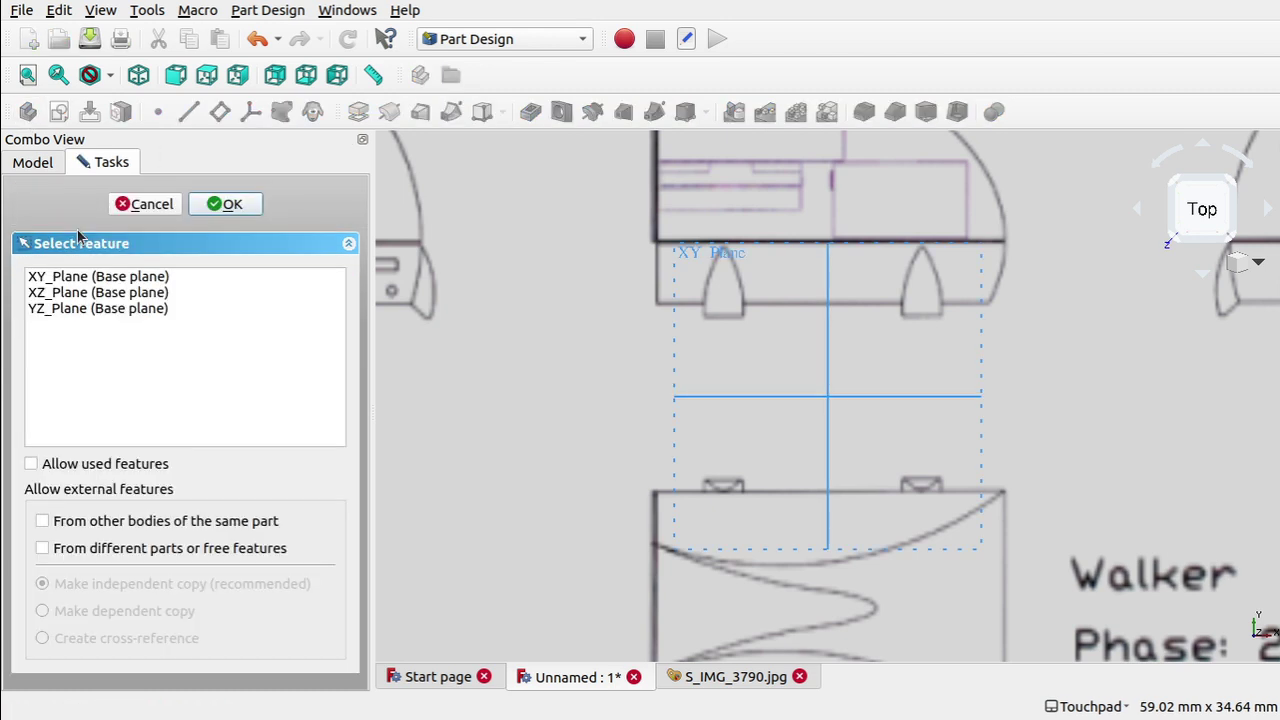
pyautogui.click(116, 278)
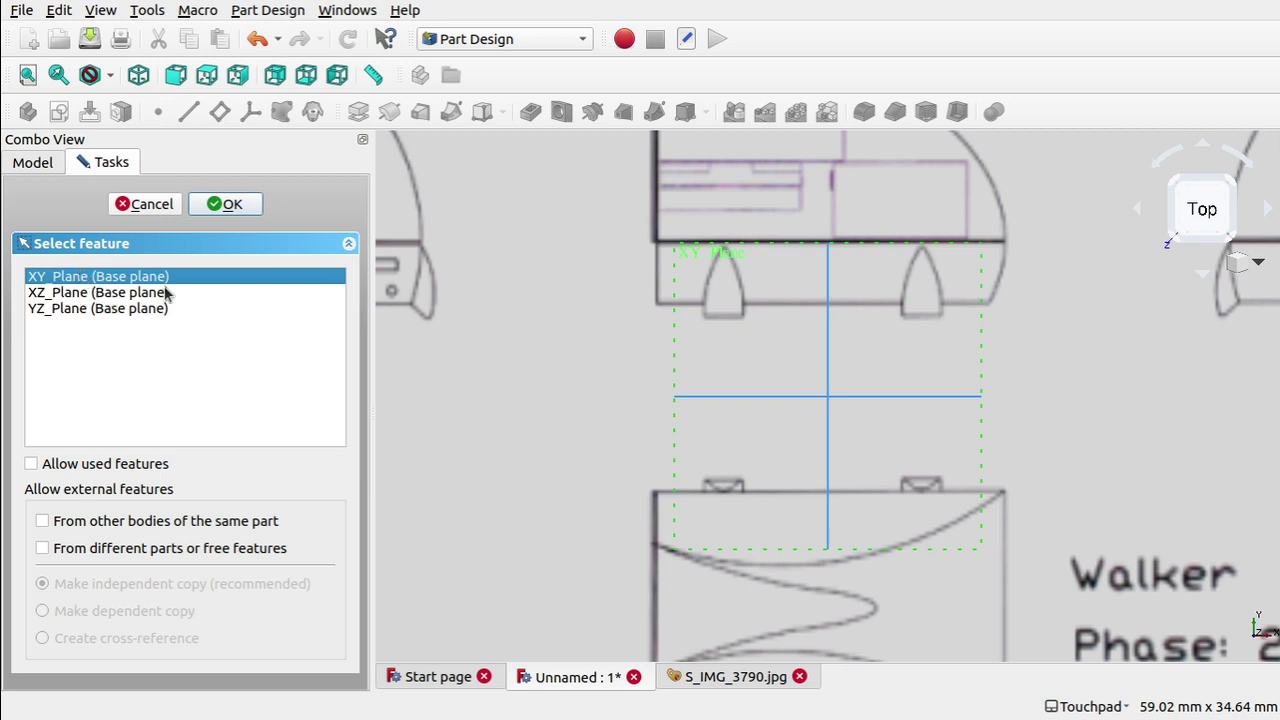
pyautogui.click(232, 208)
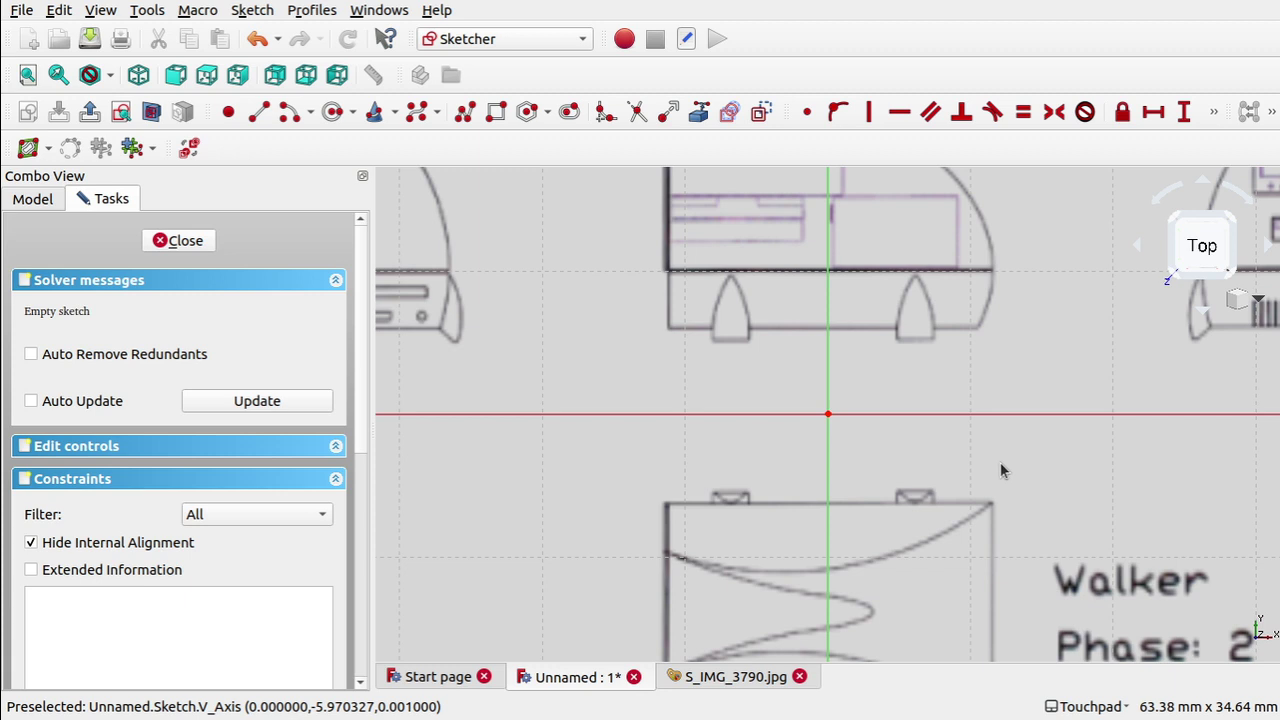
# Bring the blueprint's front view of the case, with the two drive bays, into a close-up
pyautogui.hscroll(-2, 1003, 470)
pyautogui.hscroll(10, 1003, 470)
pyautogui.scroll(3, 1003, 470)
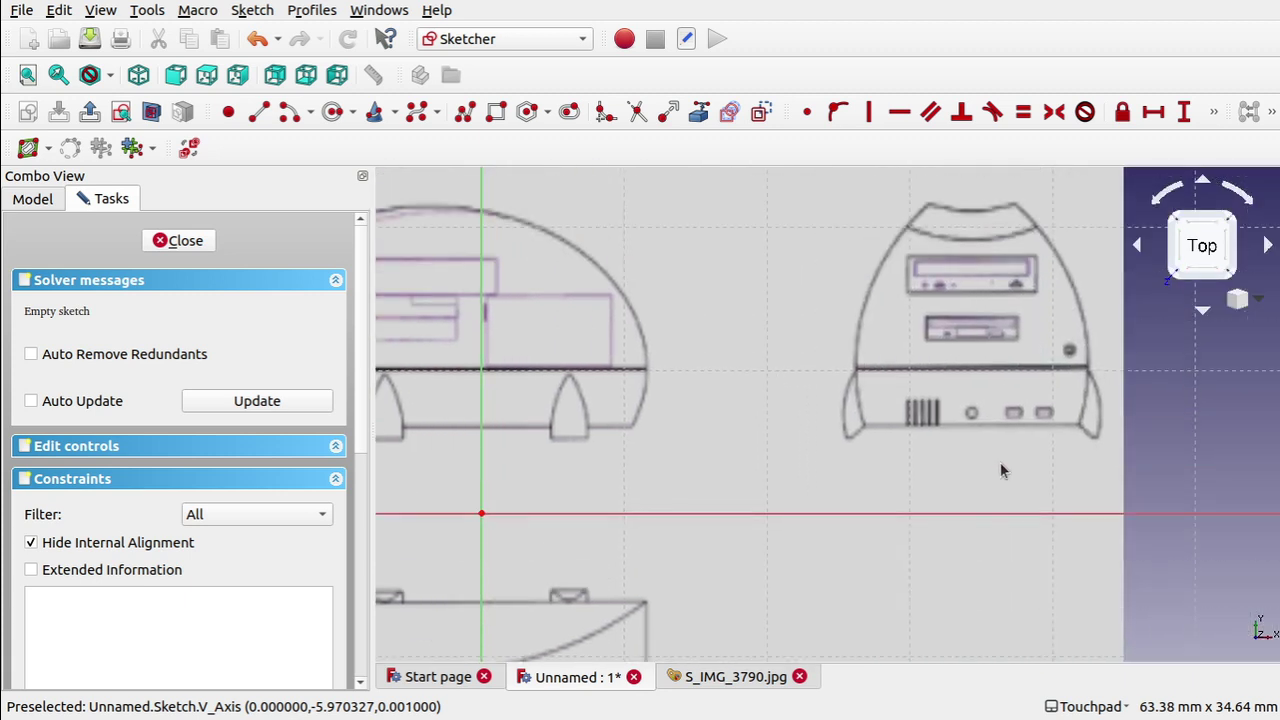
pyautogui.scroll(3, 1003, 470)
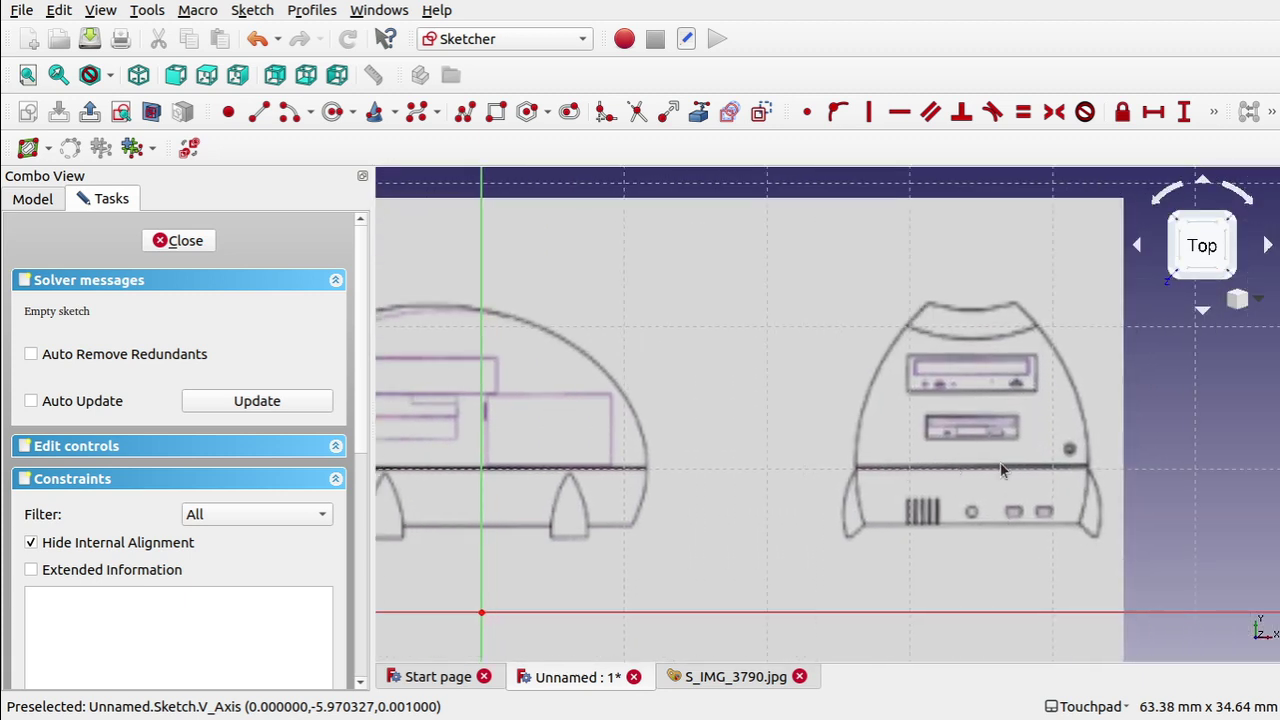
pyautogui.hscroll(5, 1003, 470)
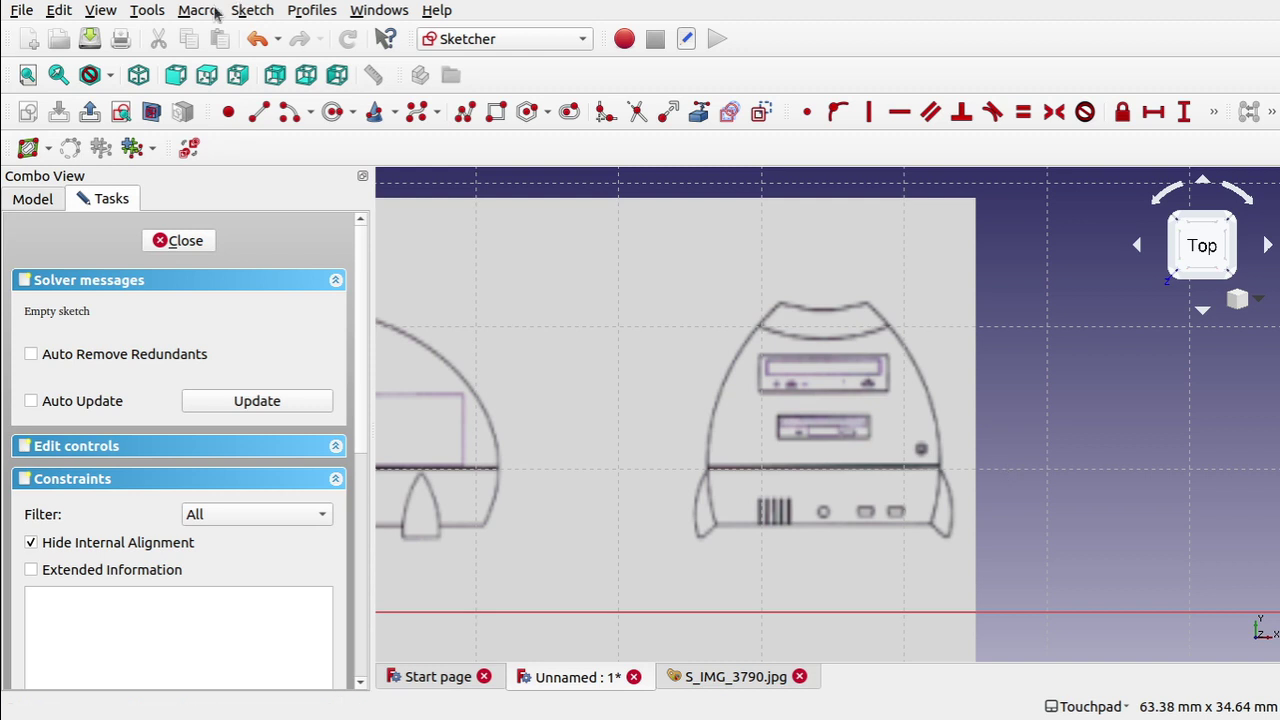
pyautogui.click(152, 17)
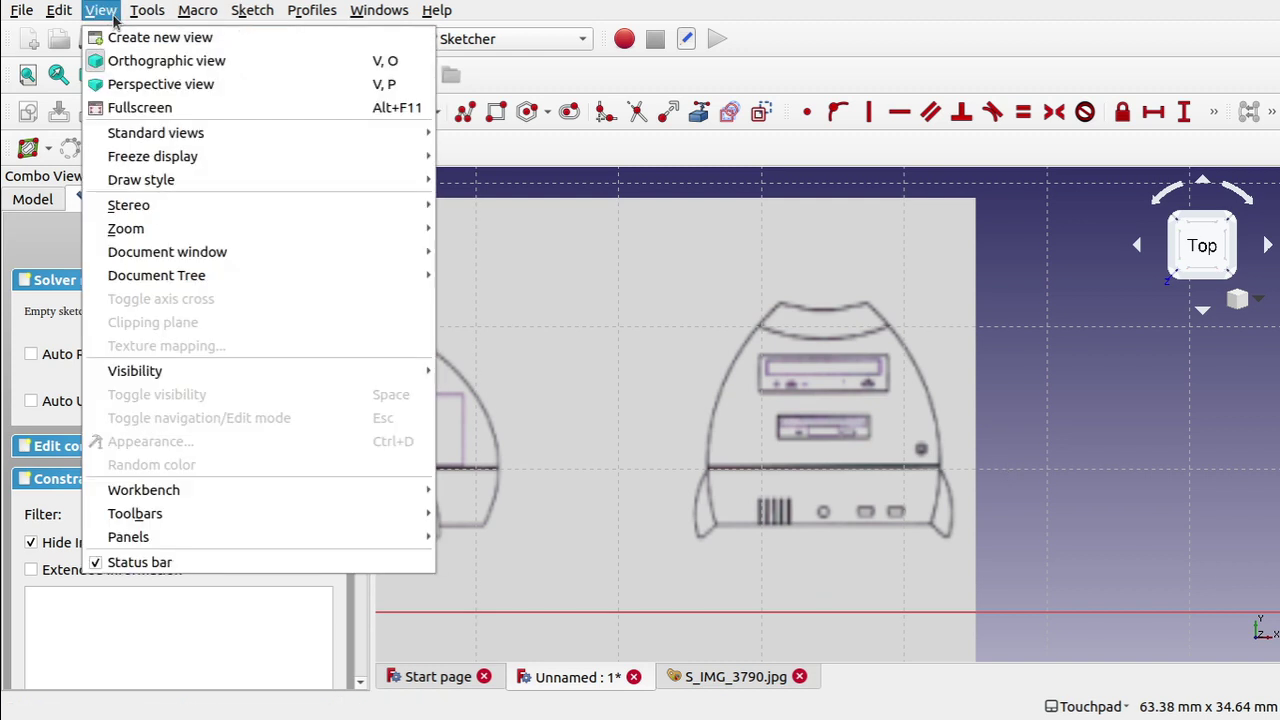
pyautogui.moveTo(82, 18)
pyautogui.moveTo(206, 226)
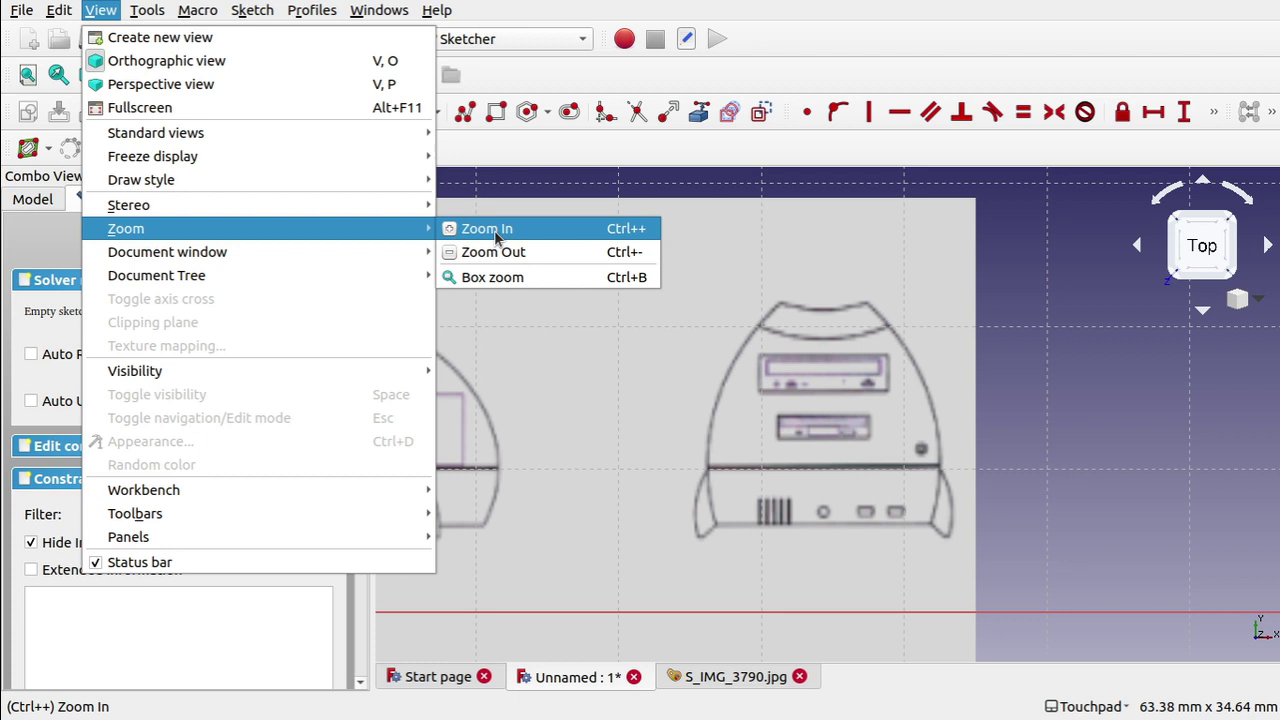
pyautogui.click(694, 372)
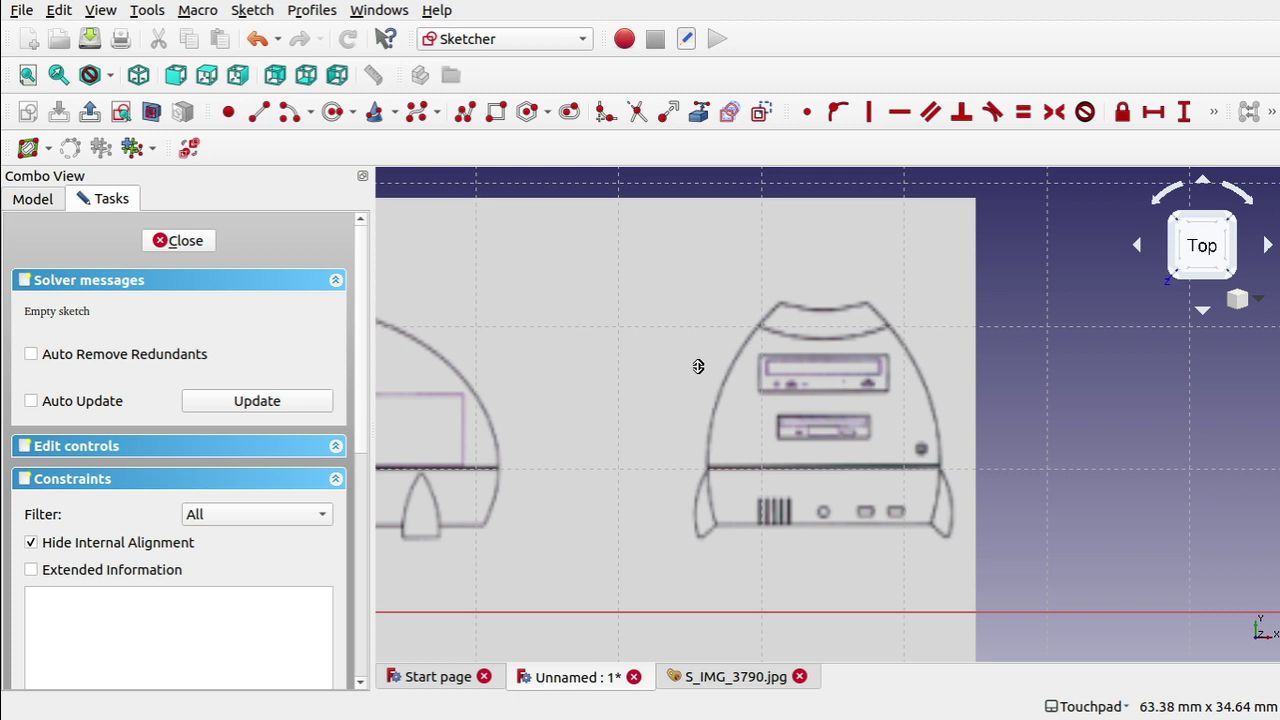
pyautogui.scroll(4, 698, 366)
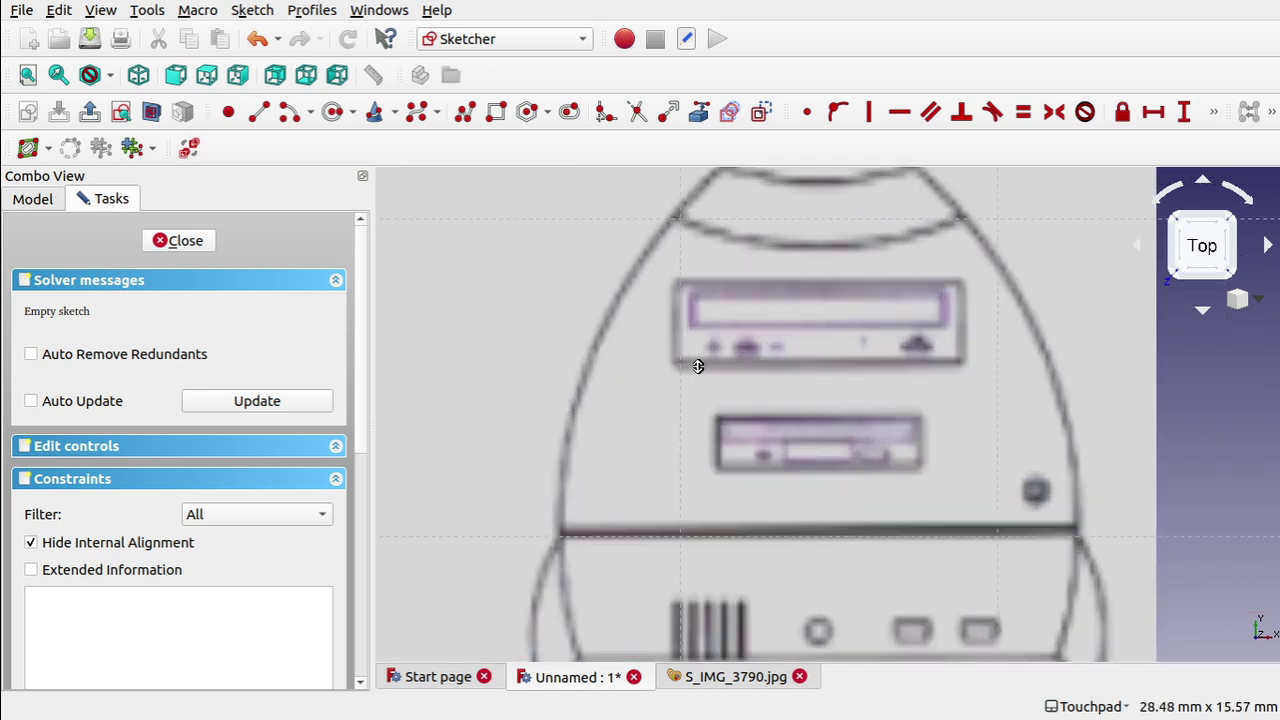
pyautogui.scroll(-1, 695, 372)
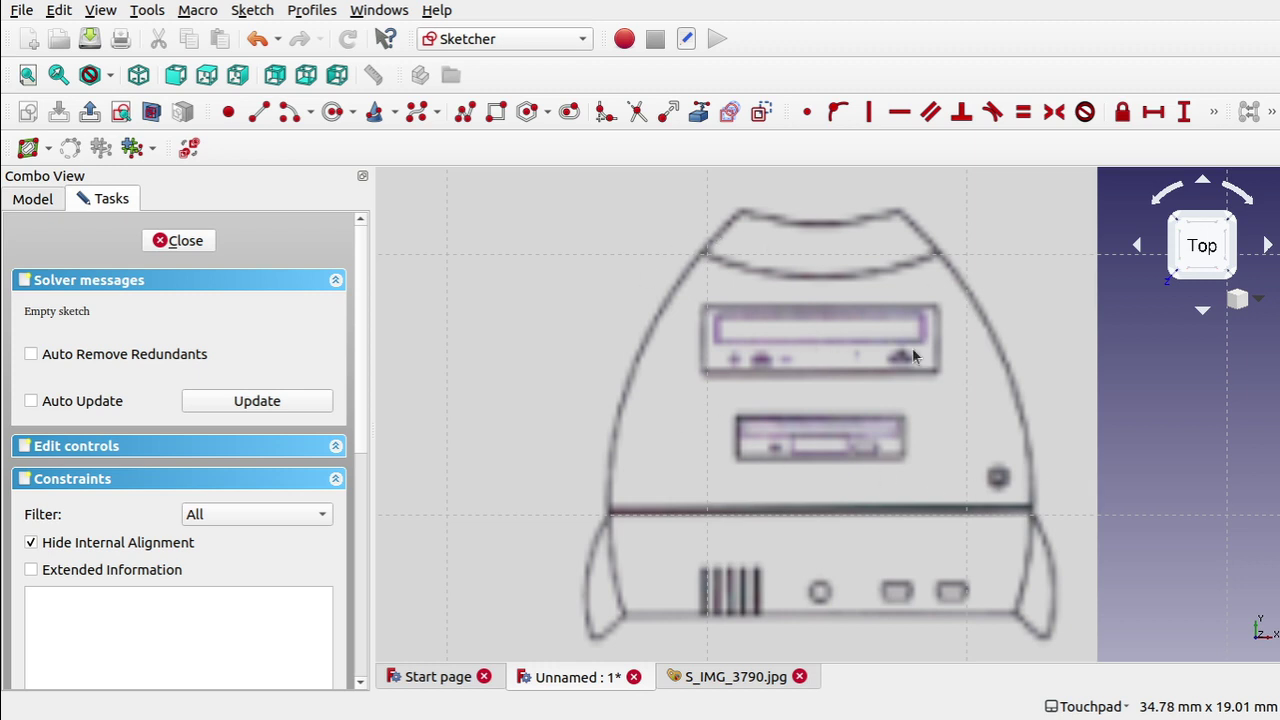
# Sketch a rectangle about 8.8 × 2.4 mm over the large upper drive bay and adjust its upper-left corner to the outline
pyautogui.click(495, 118)
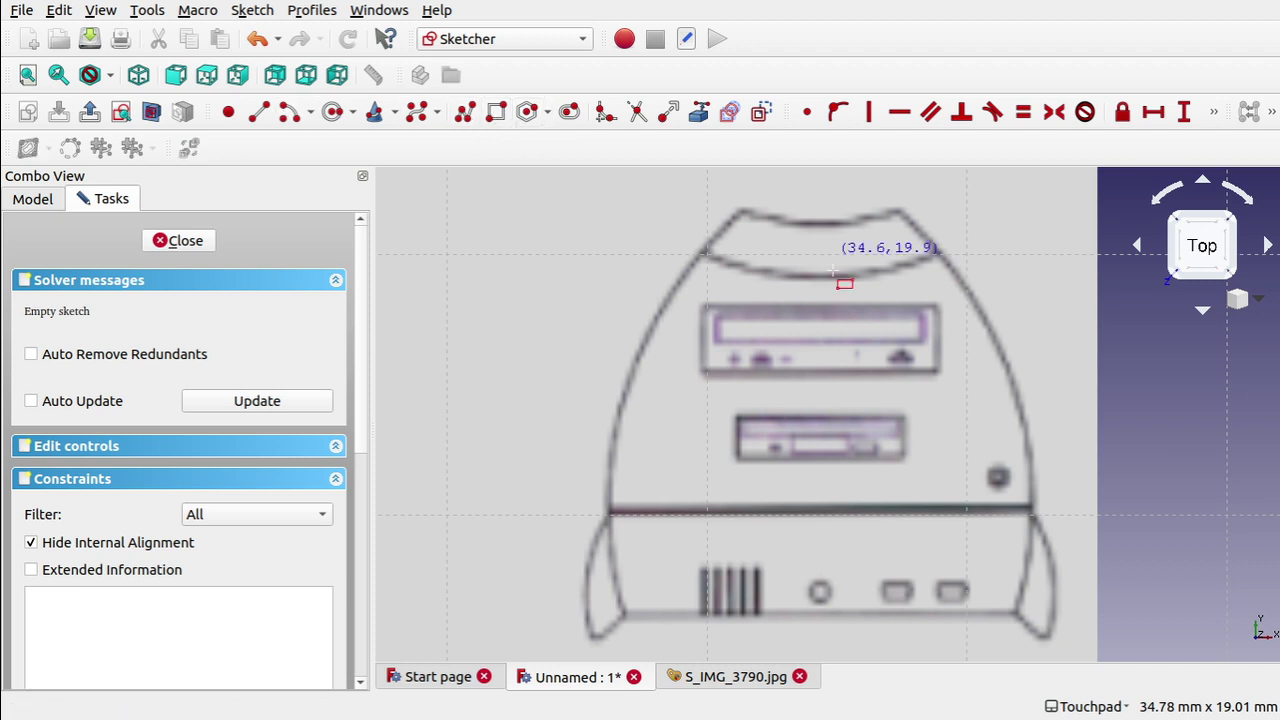
pyautogui.click(707, 307)
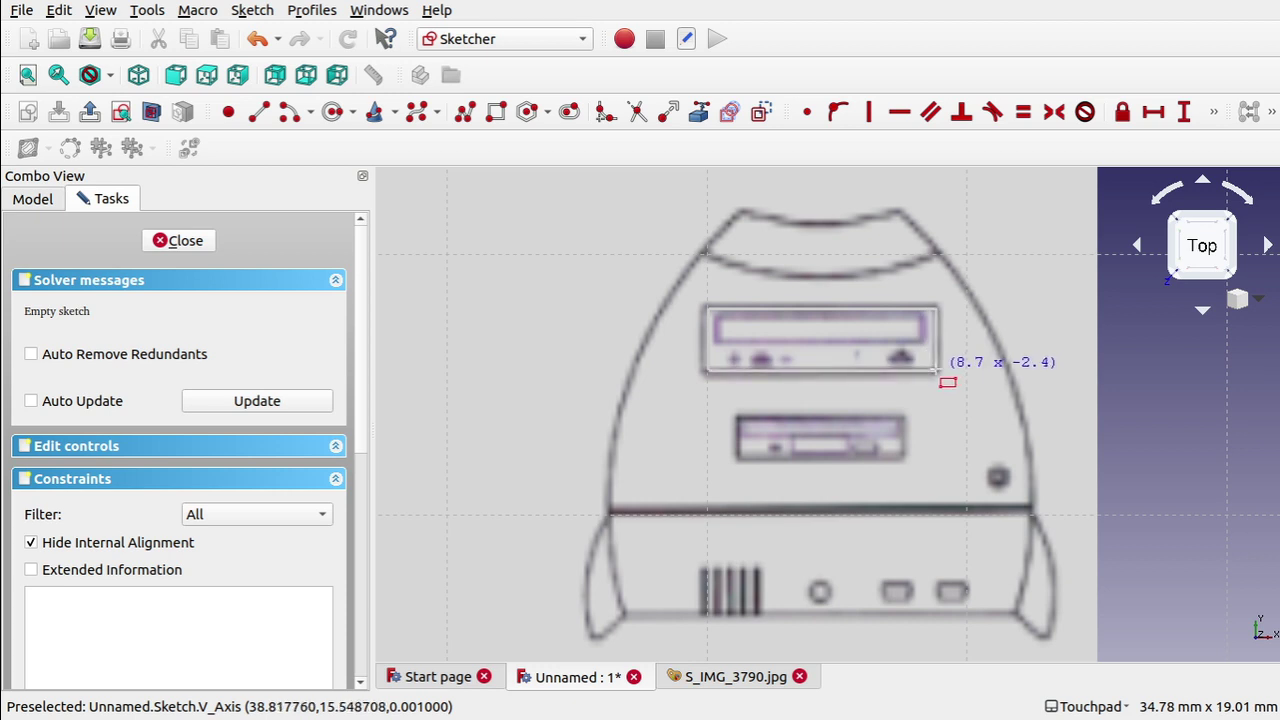
pyautogui.click(936, 369)
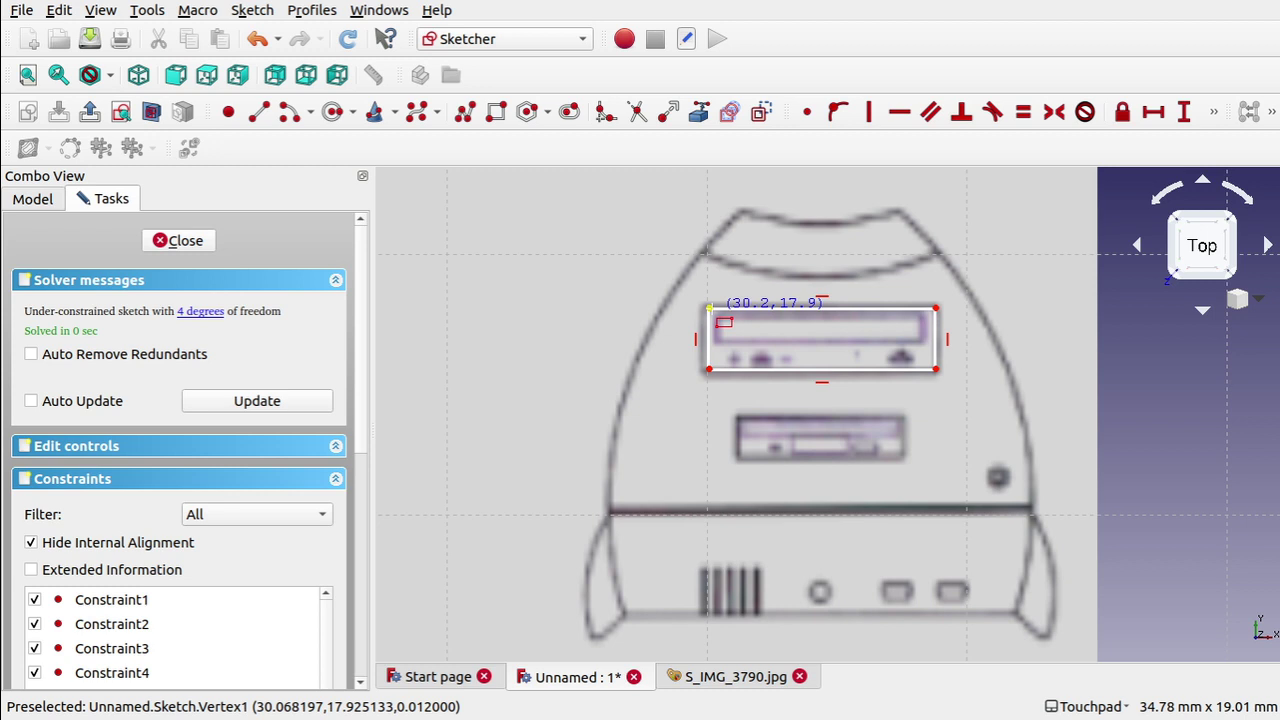
pyautogui.press('Escape')
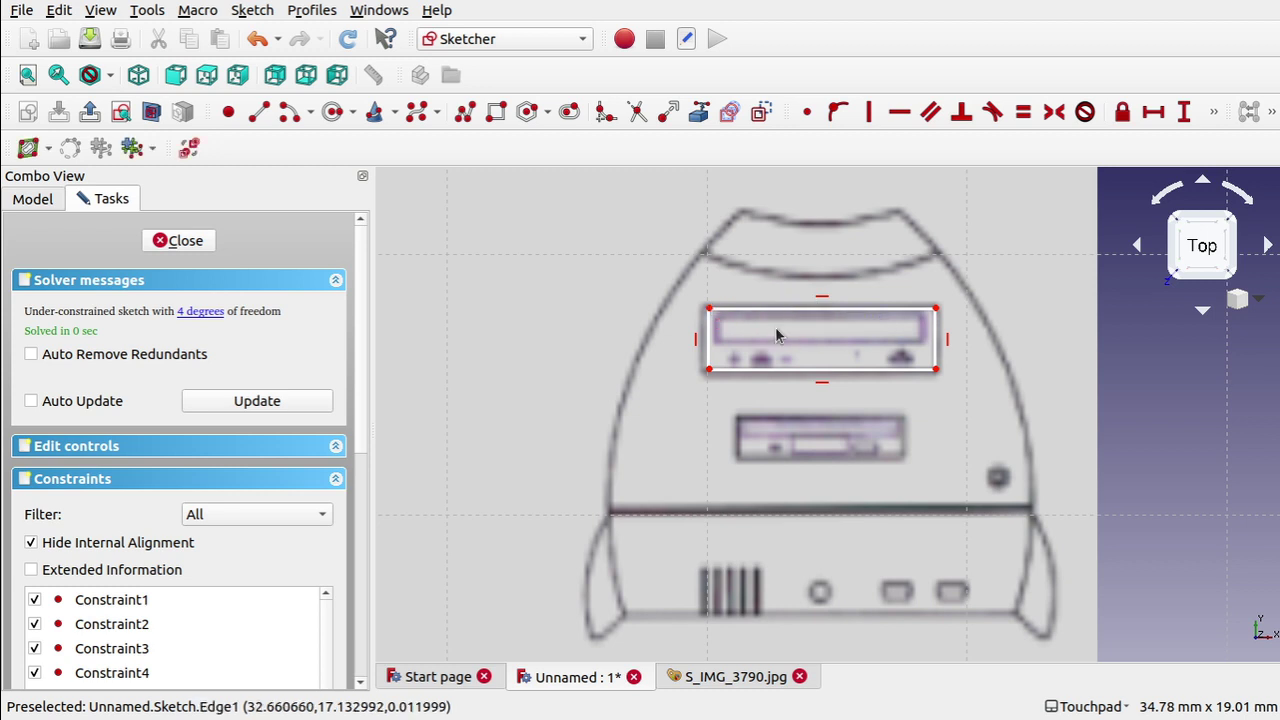
pyautogui.press('g')
pyautogui.press('r')
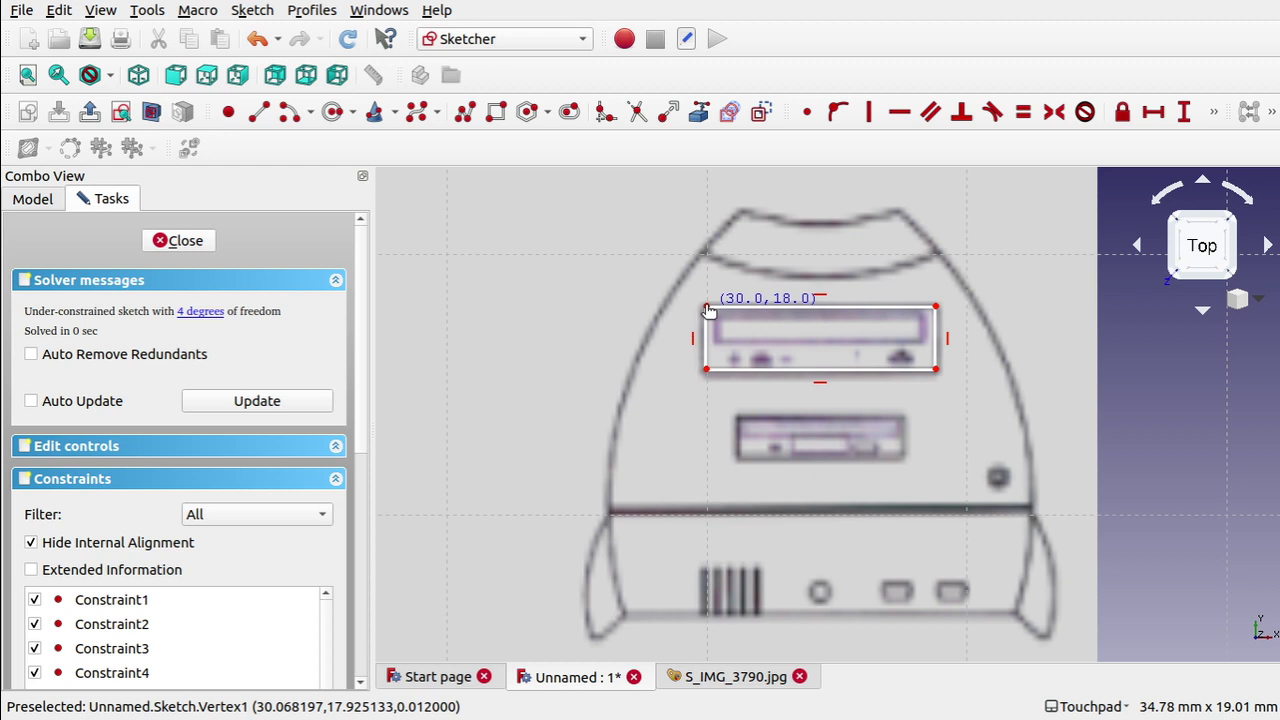
pyautogui.press('Escape')
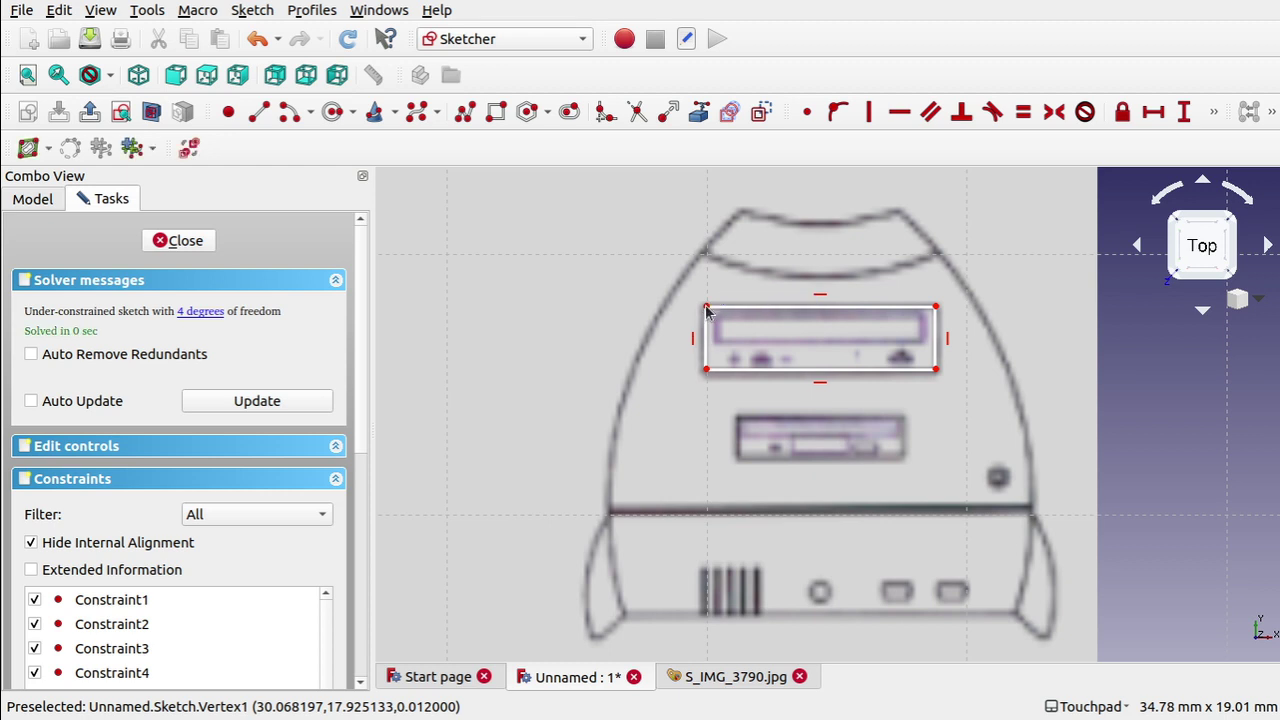
# Constrain the horizontal distance between the upper rectangle's two top corners to 8.82 mm
pyautogui.click(940, 375)
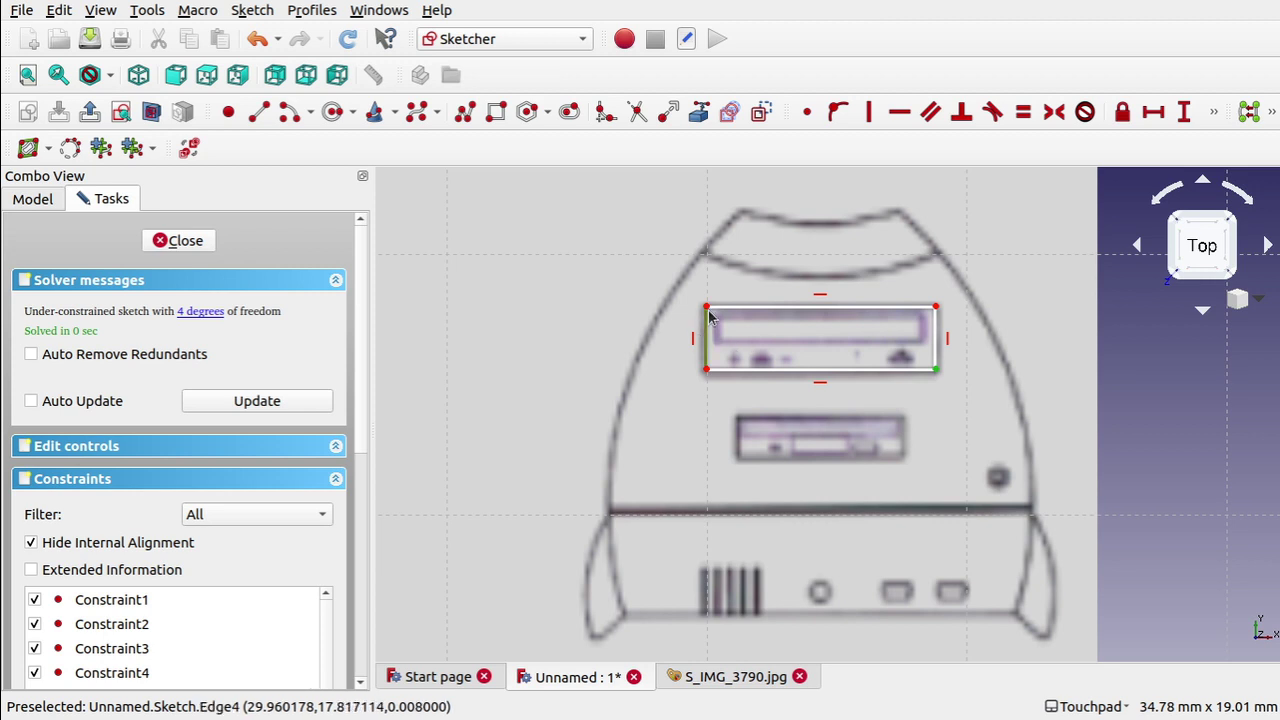
pyautogui.click(828, 354)
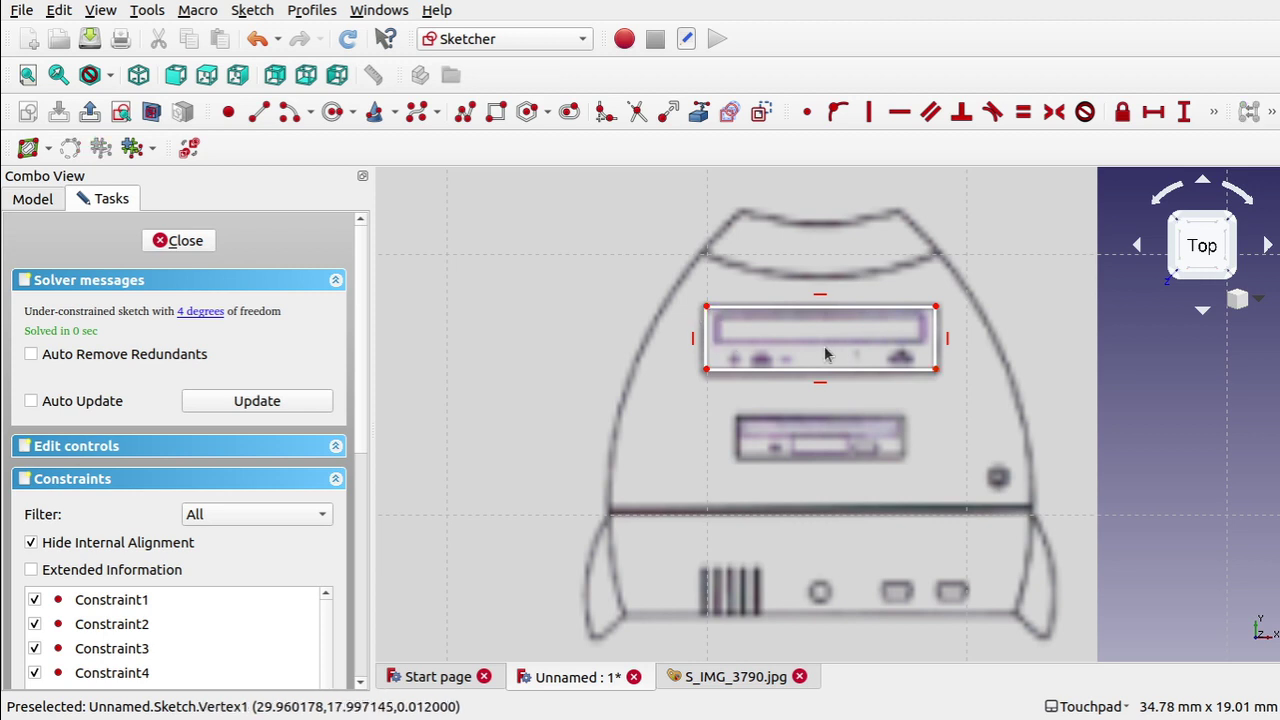
pyautogui.click(710, 312)
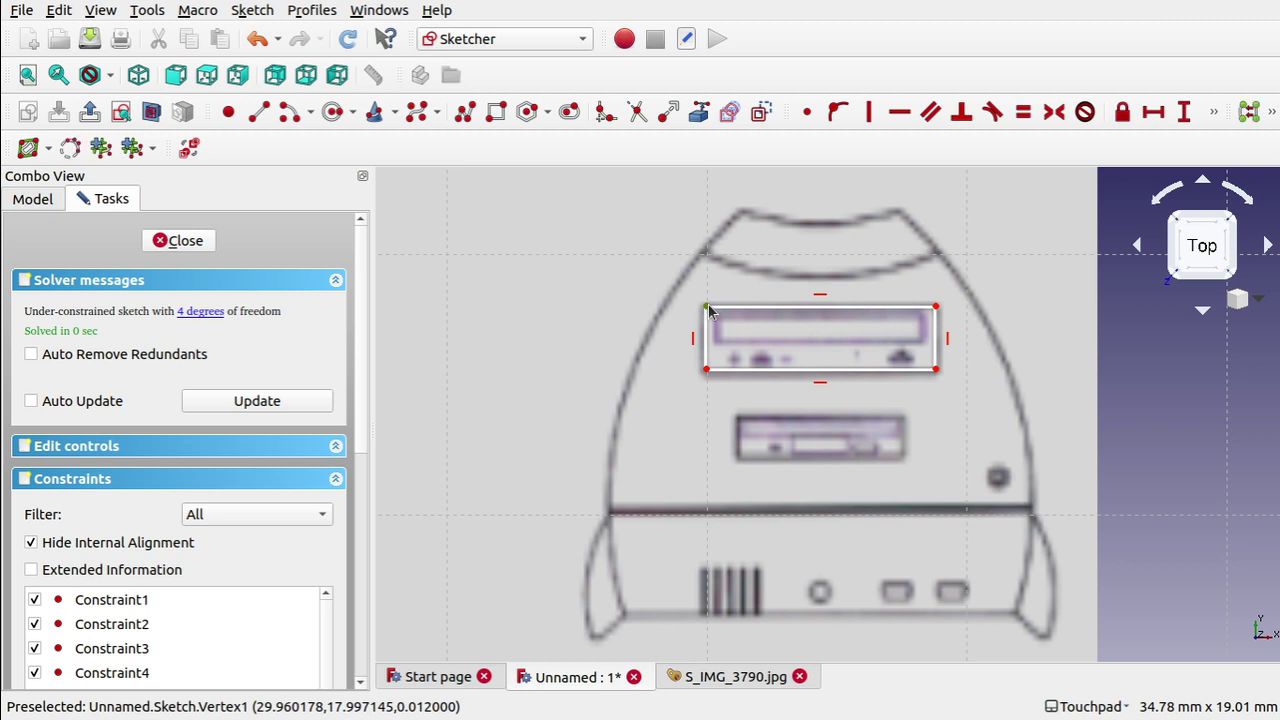
pyautogui.click(936, 309)
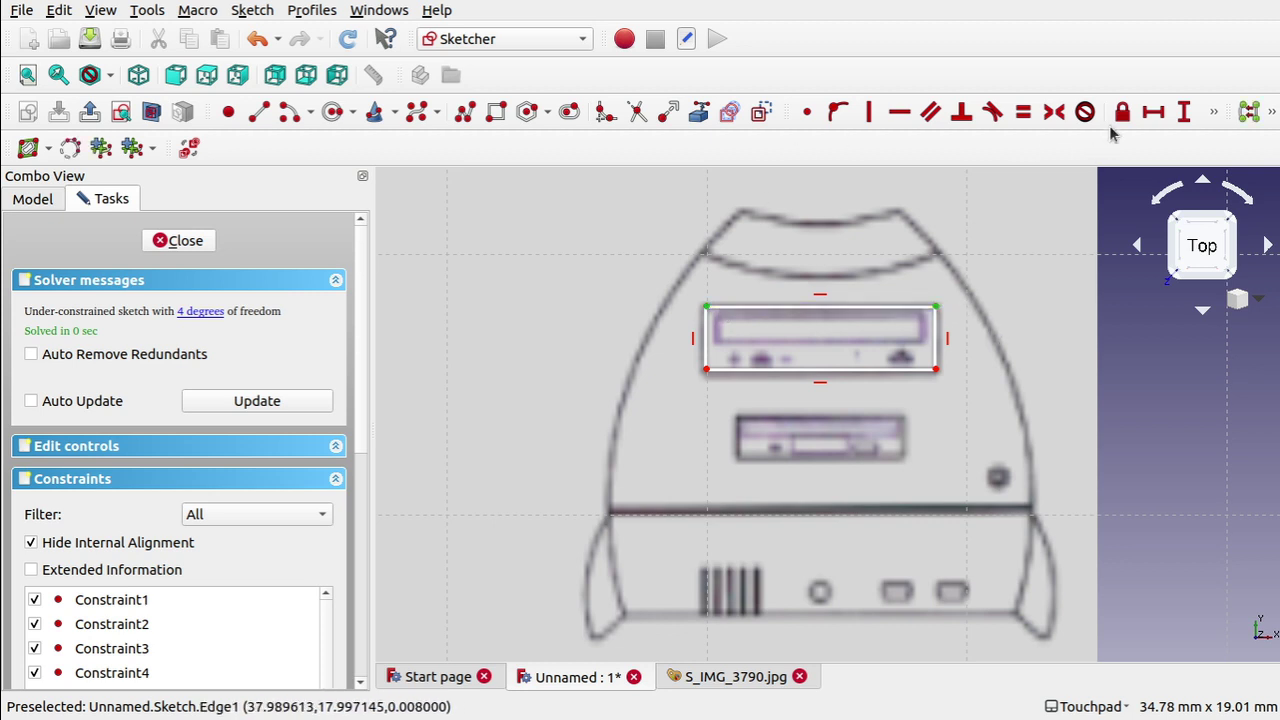
pyautogui.click(1153, 111)
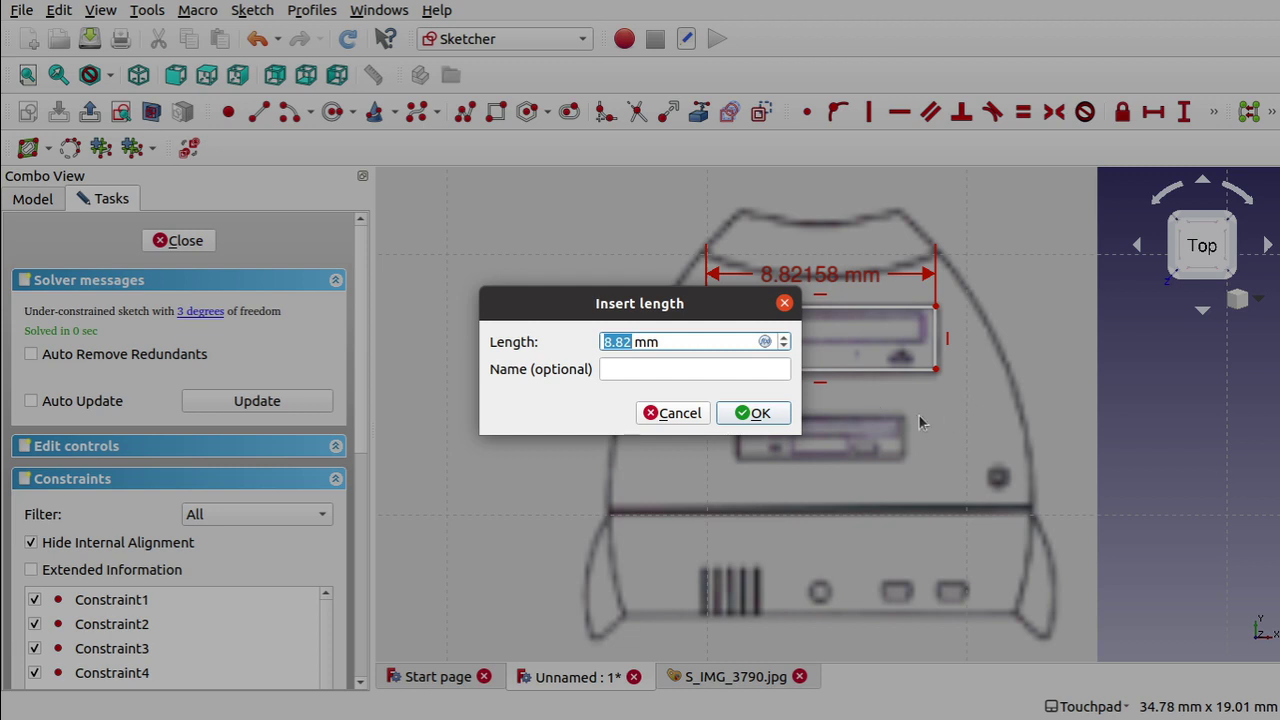
pyautogui.click(770, 420)
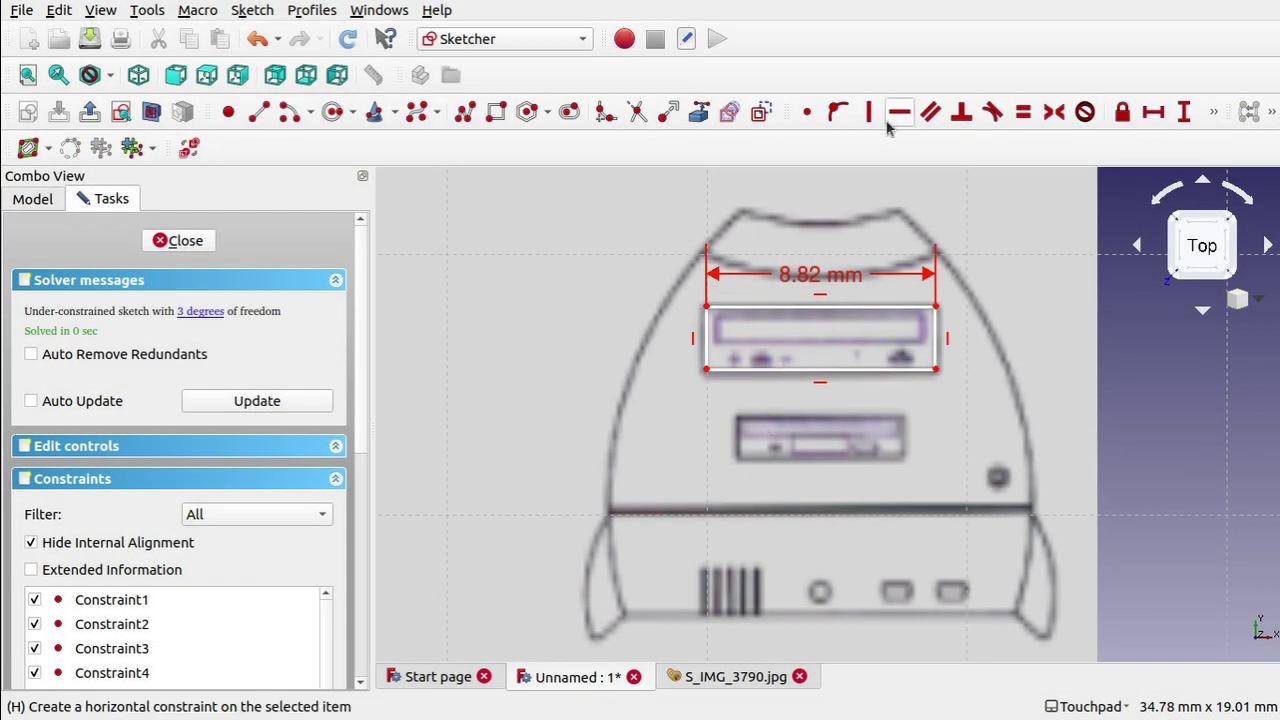
# Sketch a rectangle about 6.3 × 1.5 mm over the smaller lower drive bay and adjust its upper-left corner
pyautogui.click(496, 112)
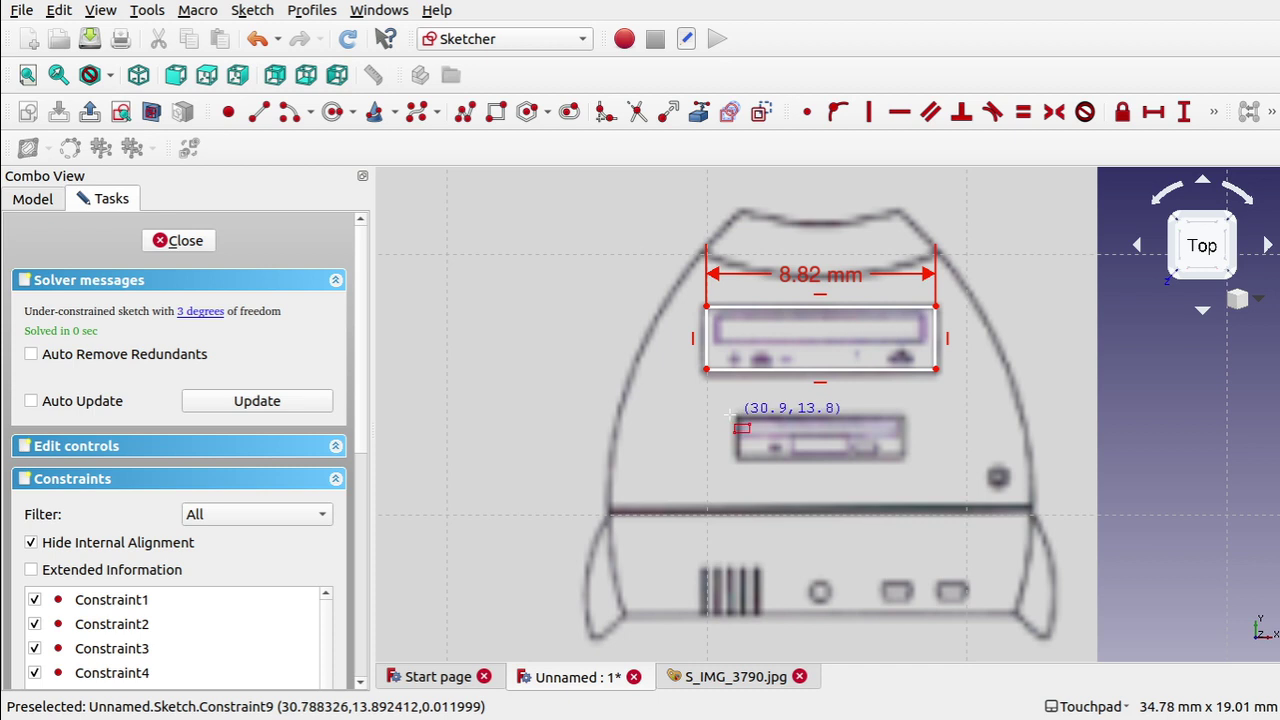
pyautogui.click(737, 419)
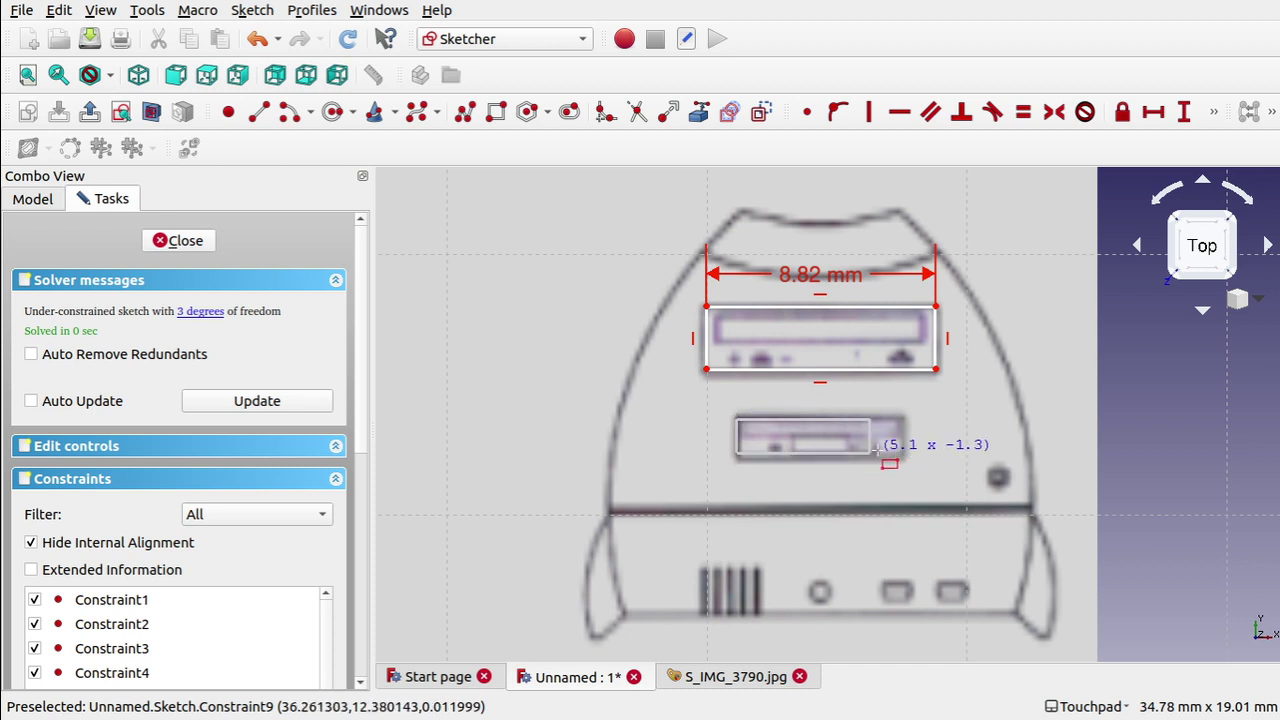
pyautogui.click(905, 456)
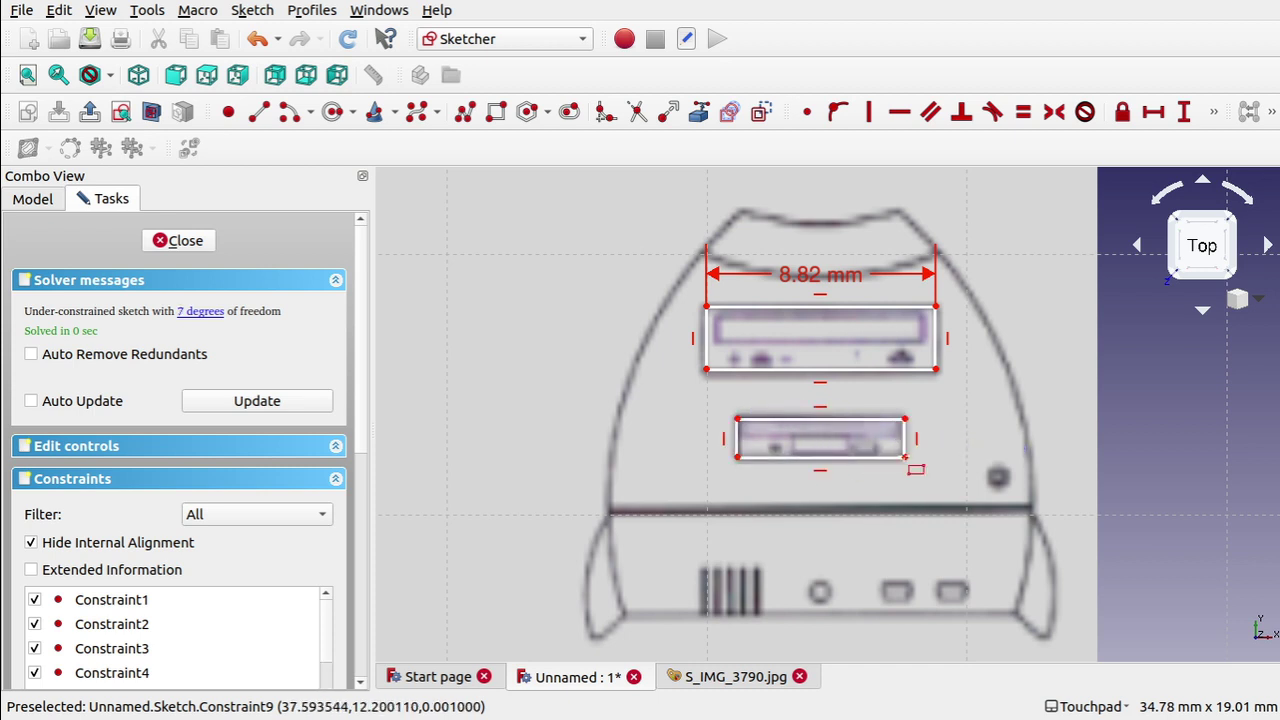
pyautogui.press('Escape')
pyautogui.moveTo(741, 425); pyautogui.dragTo(745, 421)
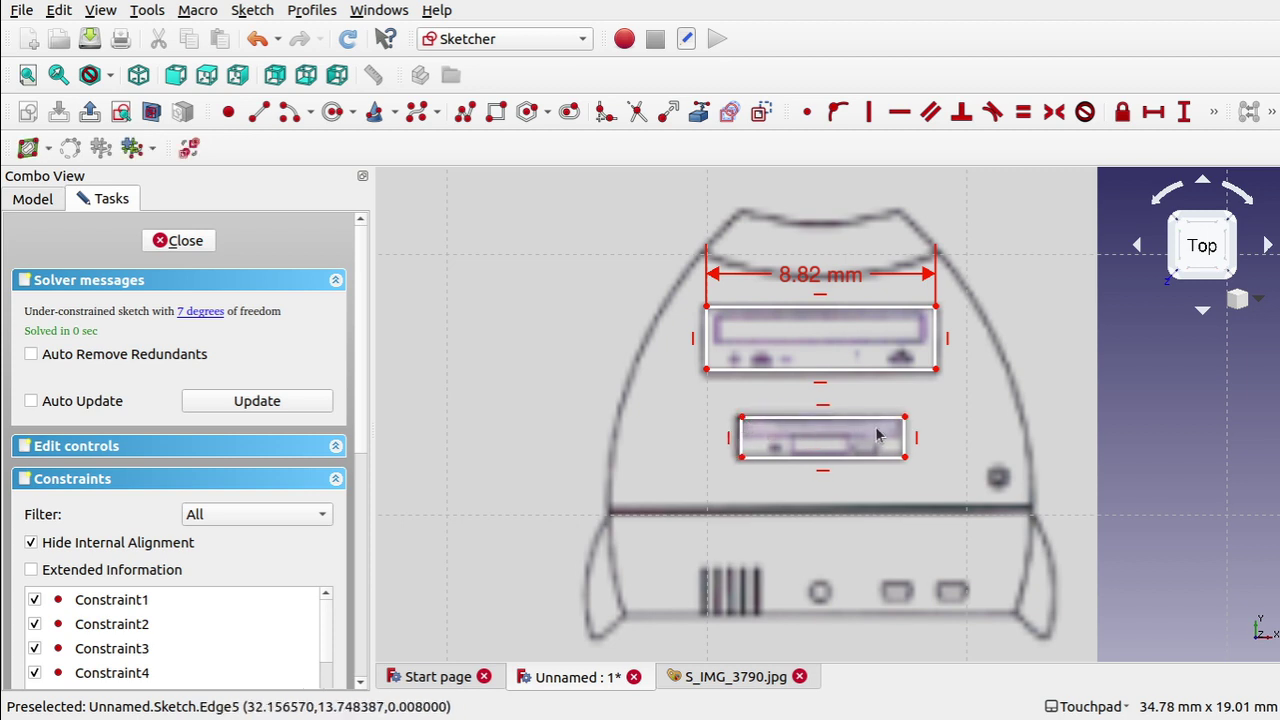
# Constrain the lower drive bay rectangle to a width of 6.27 mm and a height of 1.55 mm
pyautogui.click(741, 419)
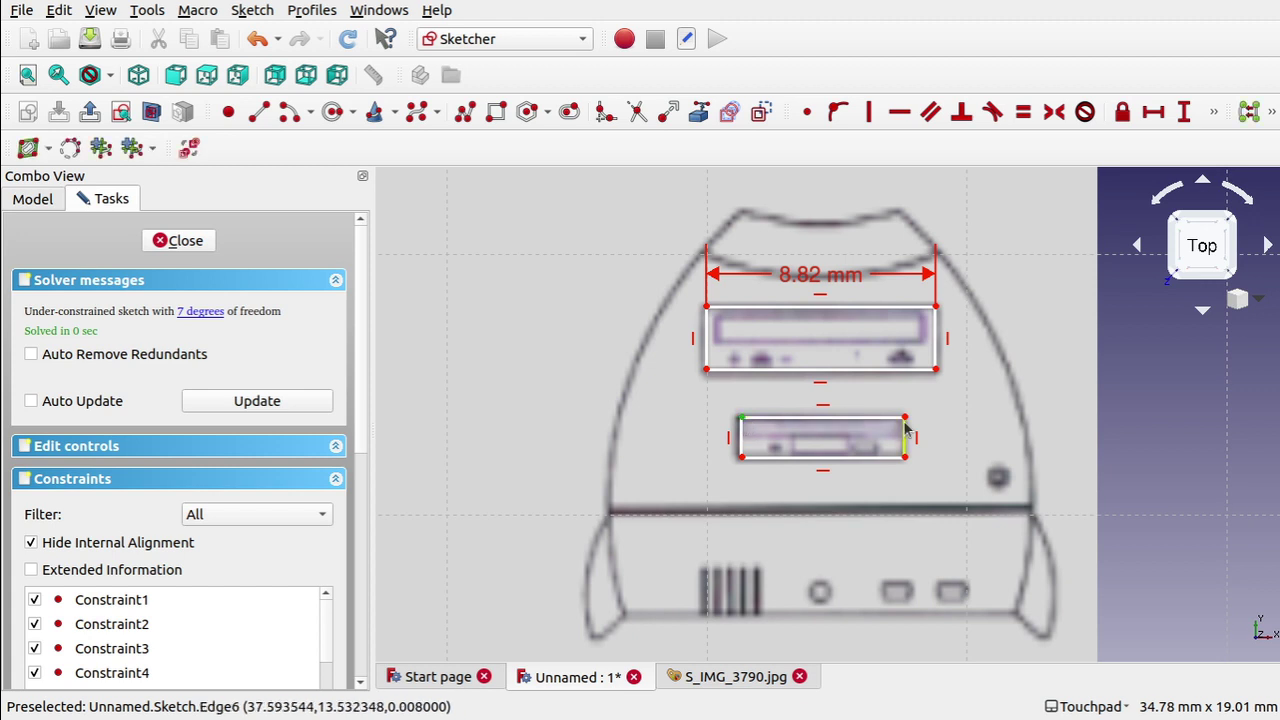
pyautogui.click(907, 421)
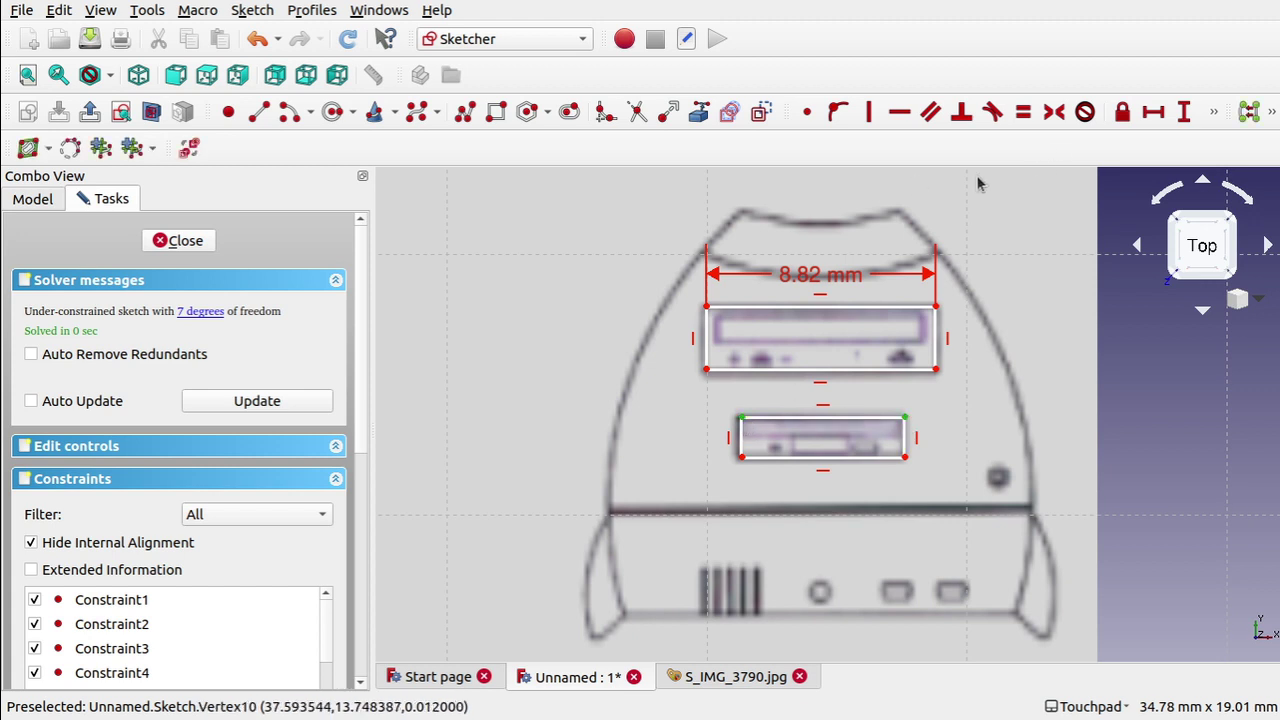
pyautogui.click(1153, 112)
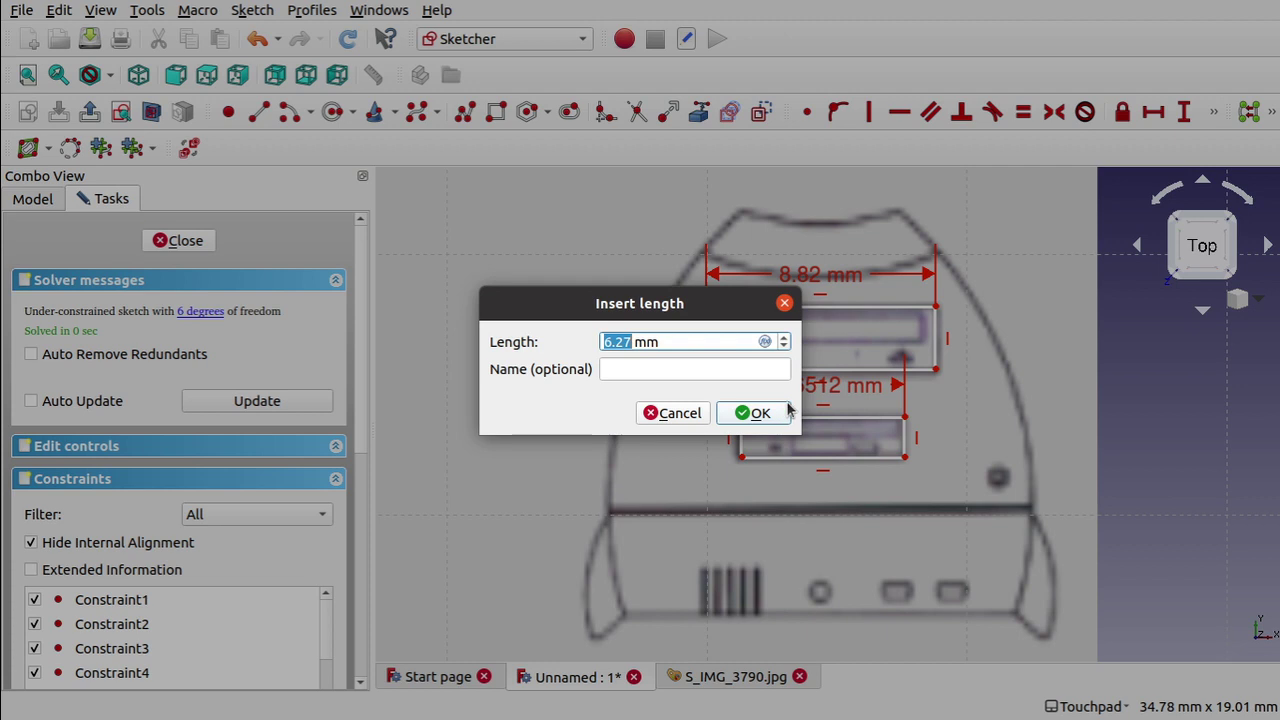
pyautogui.click(757, 418)
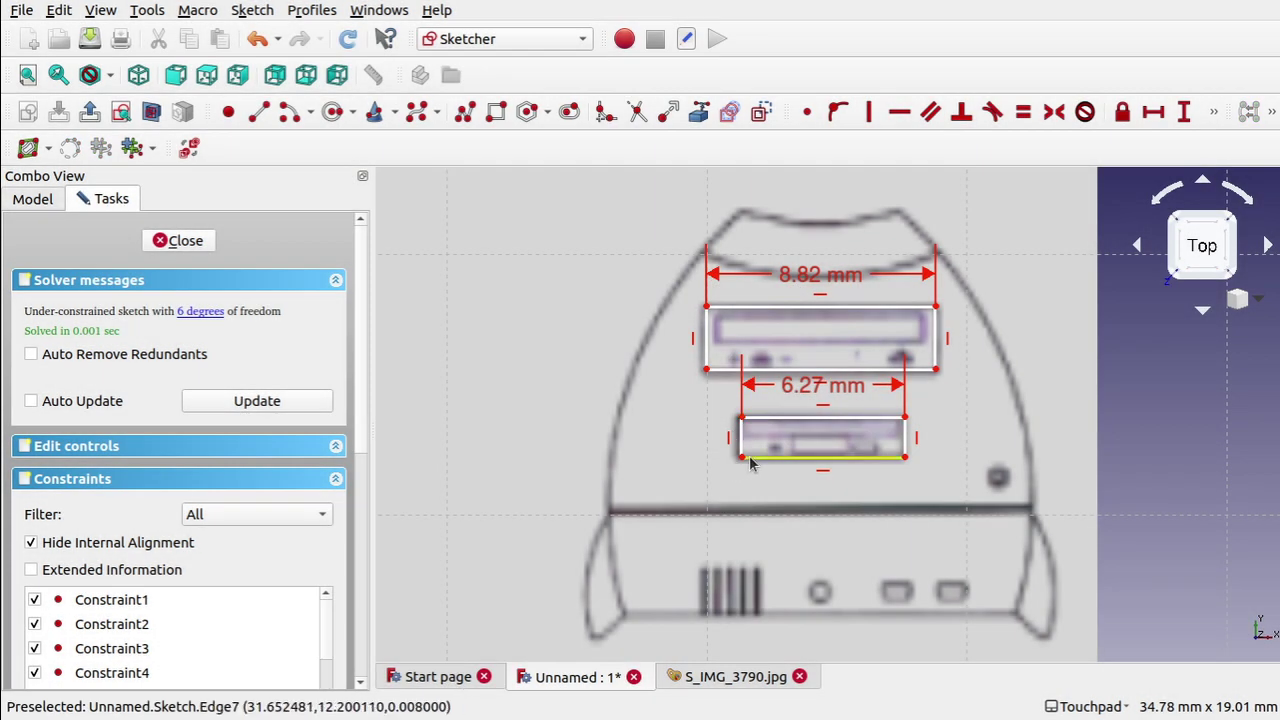
pyautogui.click(745, 461)
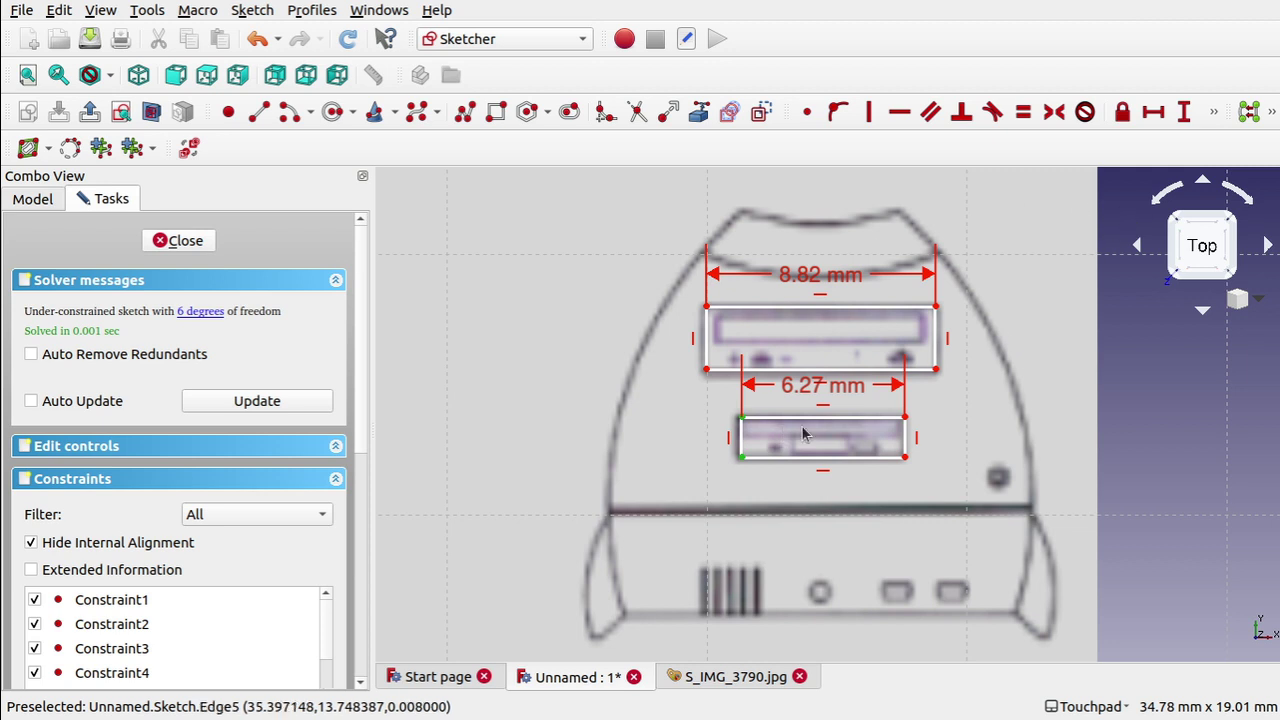
pyautogui.click(1184, 111)
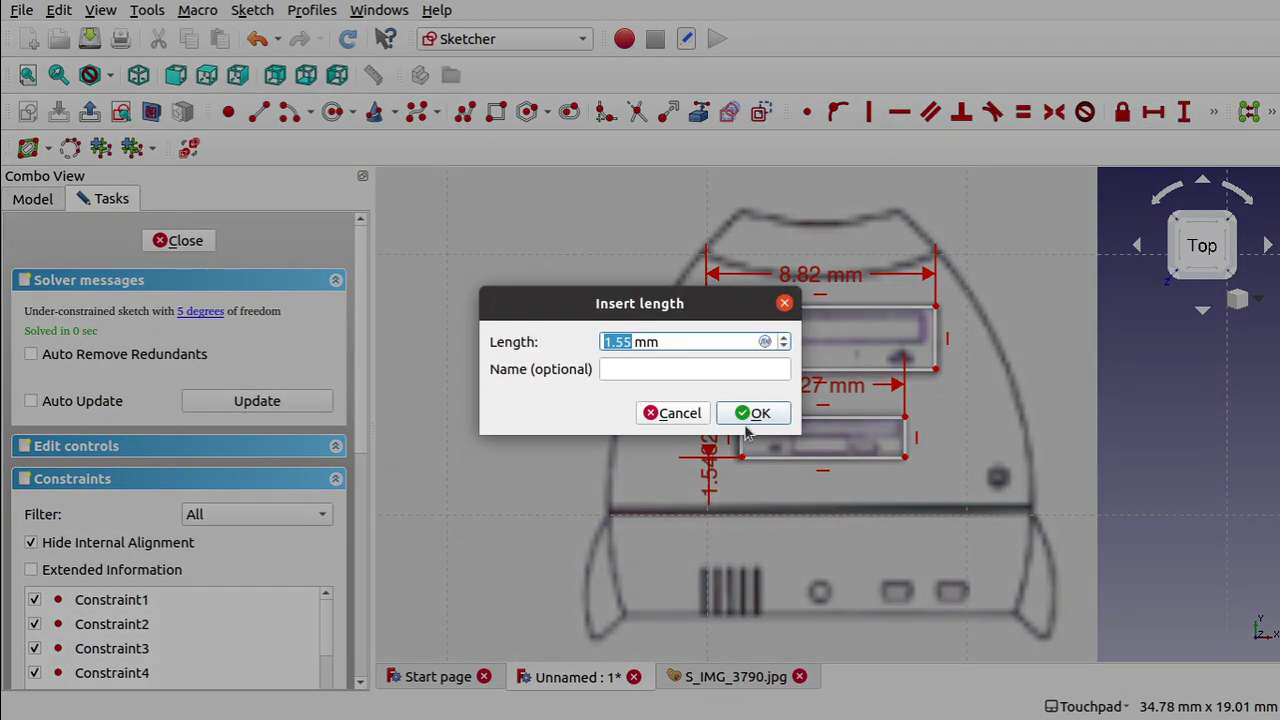
pyautogui.click(752, 418)
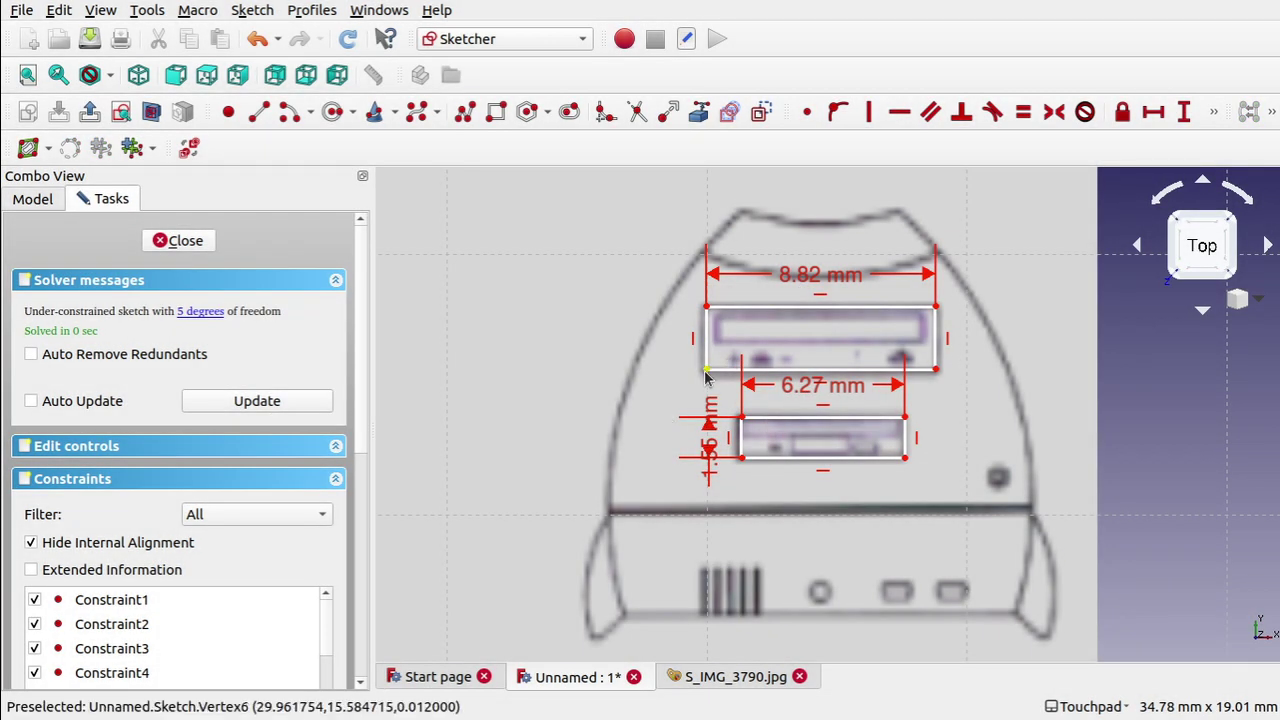
# Constrain the vertical distance between the upper rectangle's two left corners to 2.41 mm
pyautogui.click(706, 371)
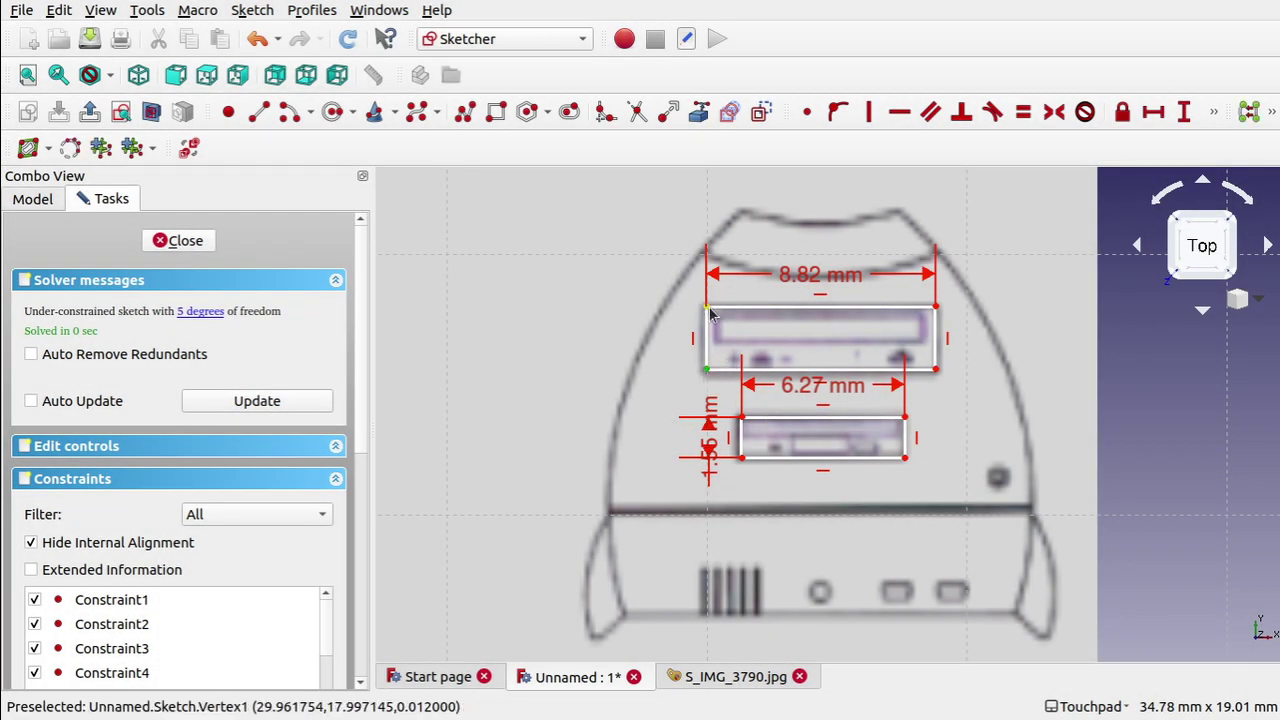
pyautogui.click(710, 314)
pyautogui.click(1184, 111)
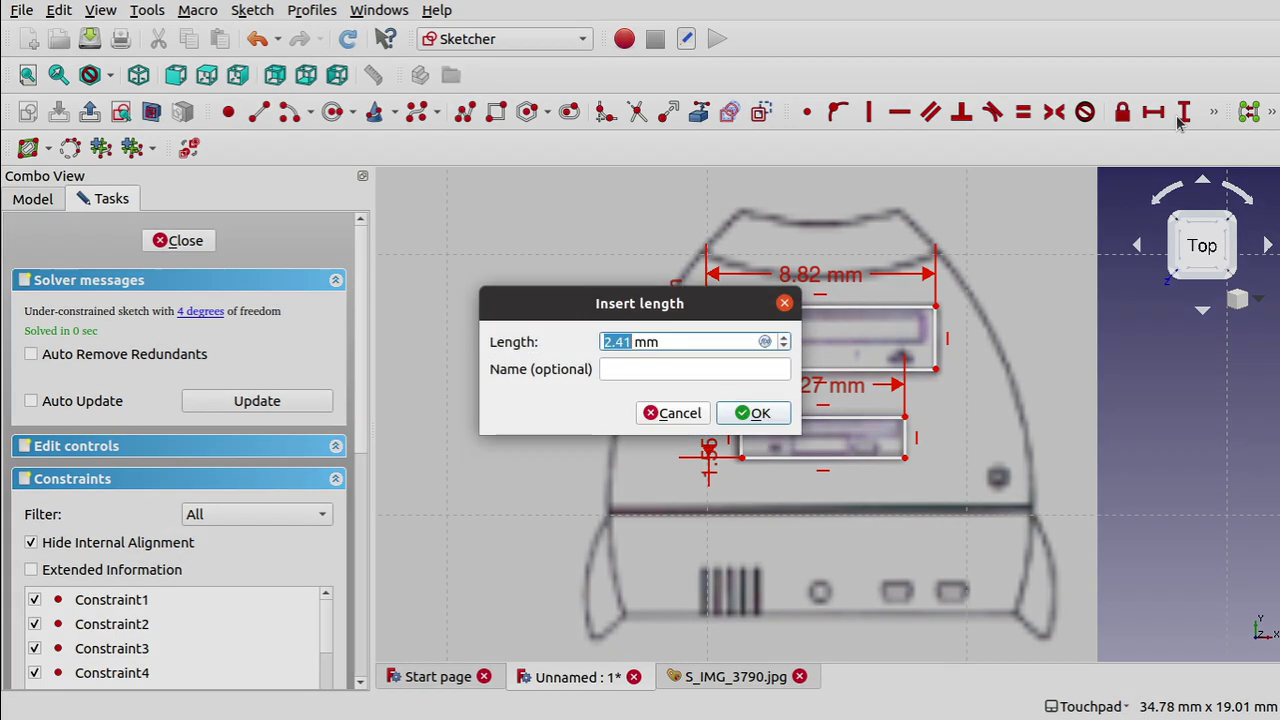
pyautogui.click(768, 418)
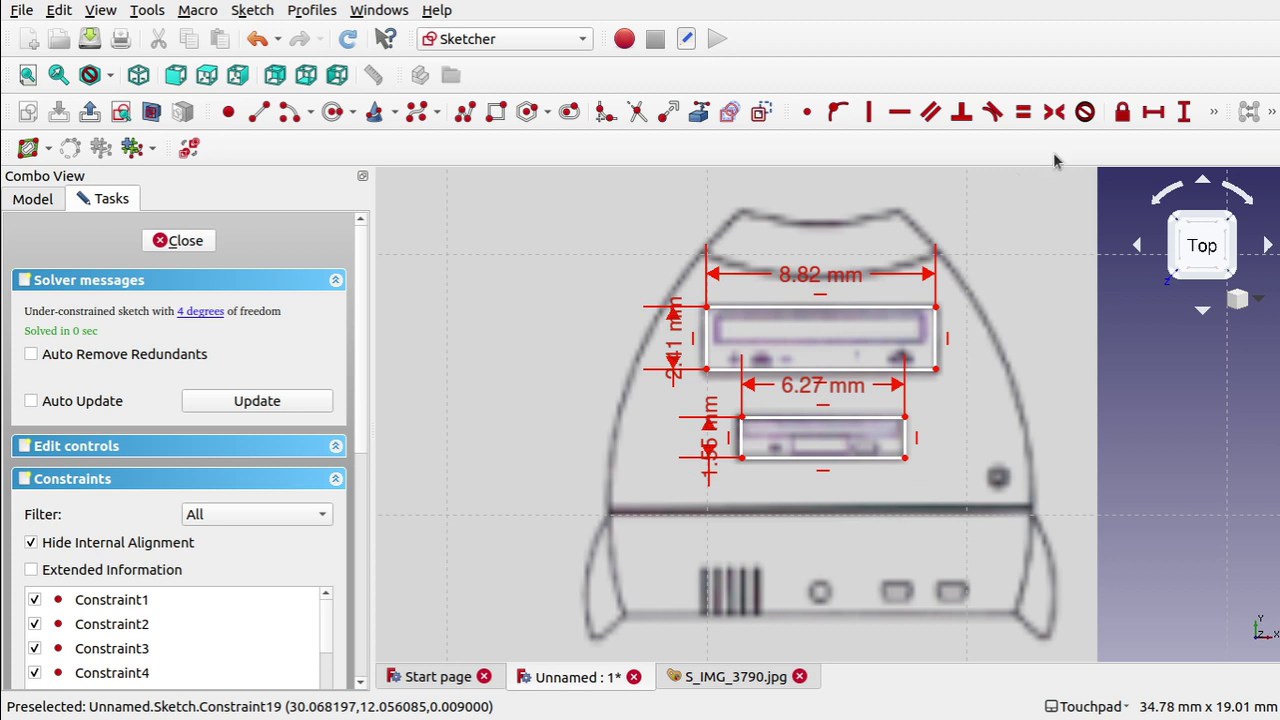
# Sketch a line about 16.2 mm long along the dark seam across the case's front view
pyautogui.click(259, 112)
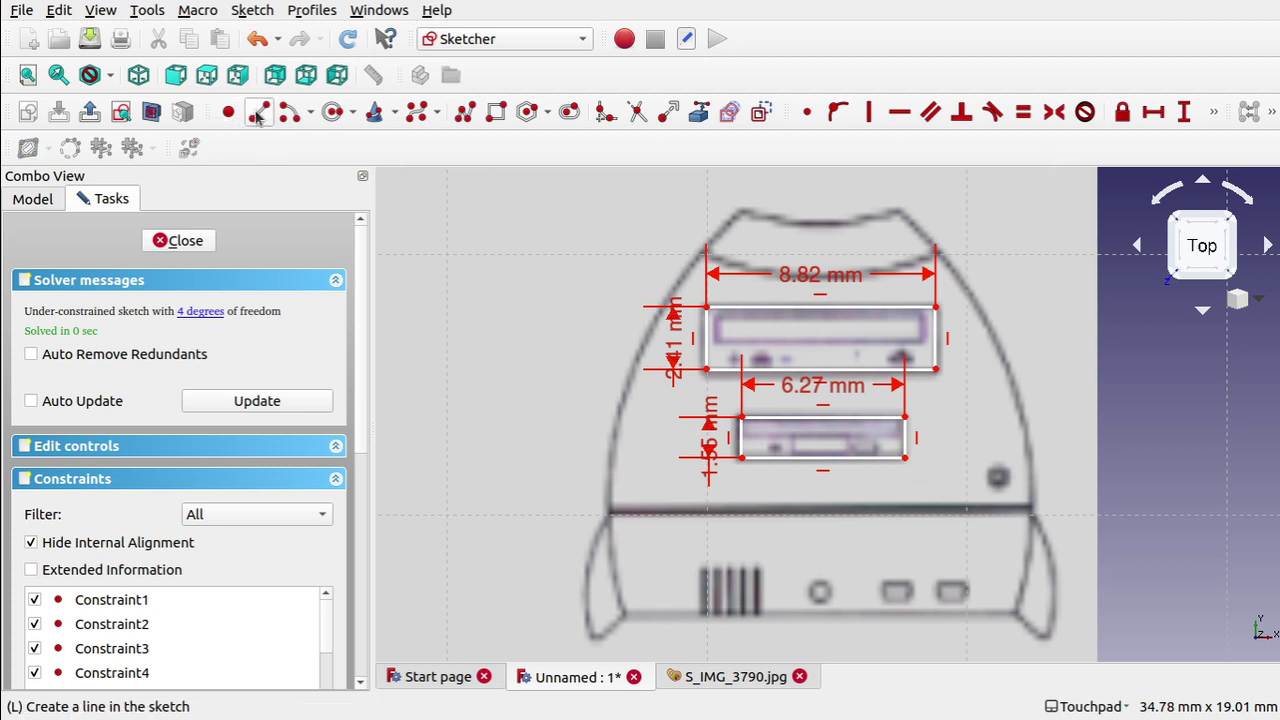
pyautogui.click(610, 518)
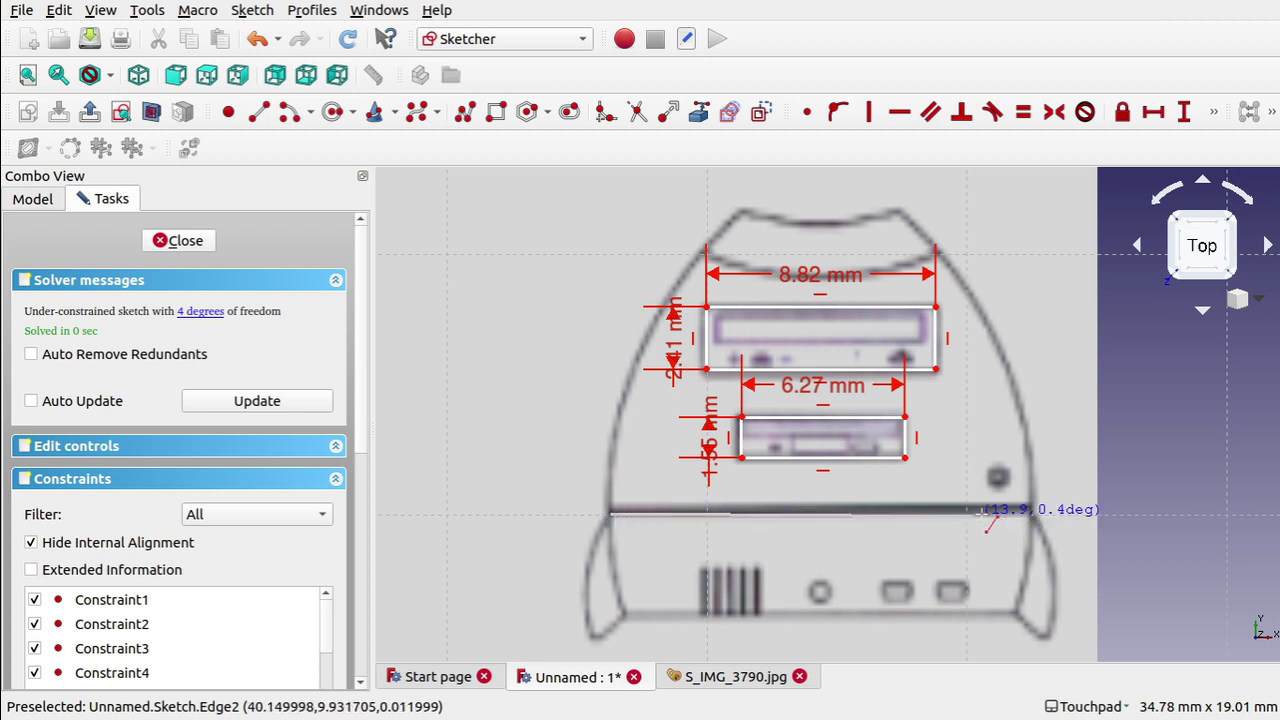
pyautogui.click(1034, 513)
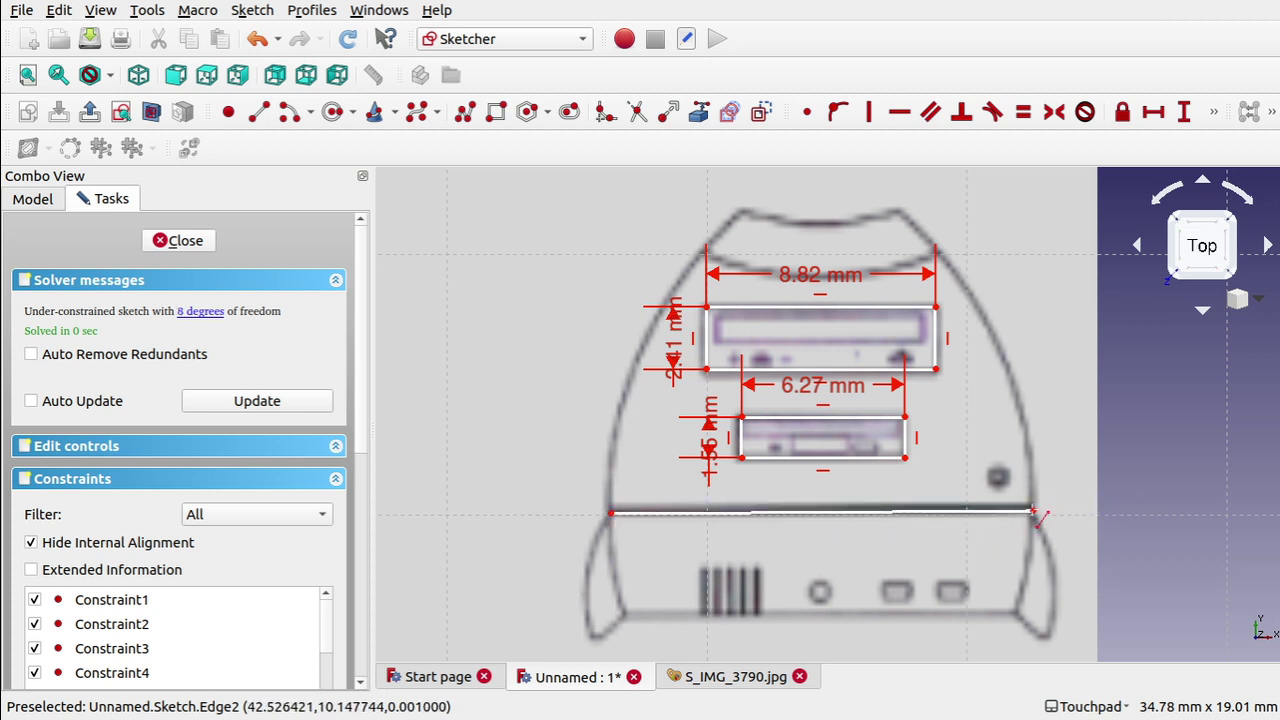
pyautogui.rightClick(840, 545)
# Constrain the seam line to be horizontal and shift it onto the dark seam in the blueprint
pyautogui.click(934, 512)
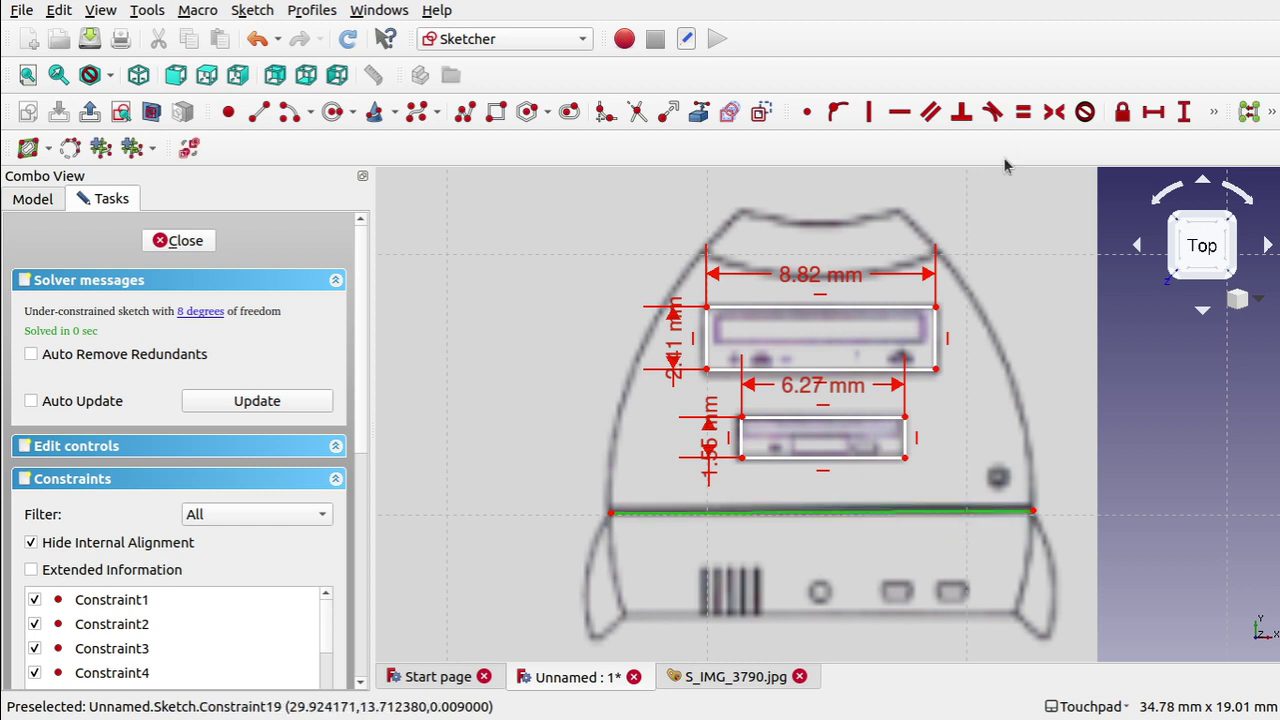
pyautogui.click(899, 112)
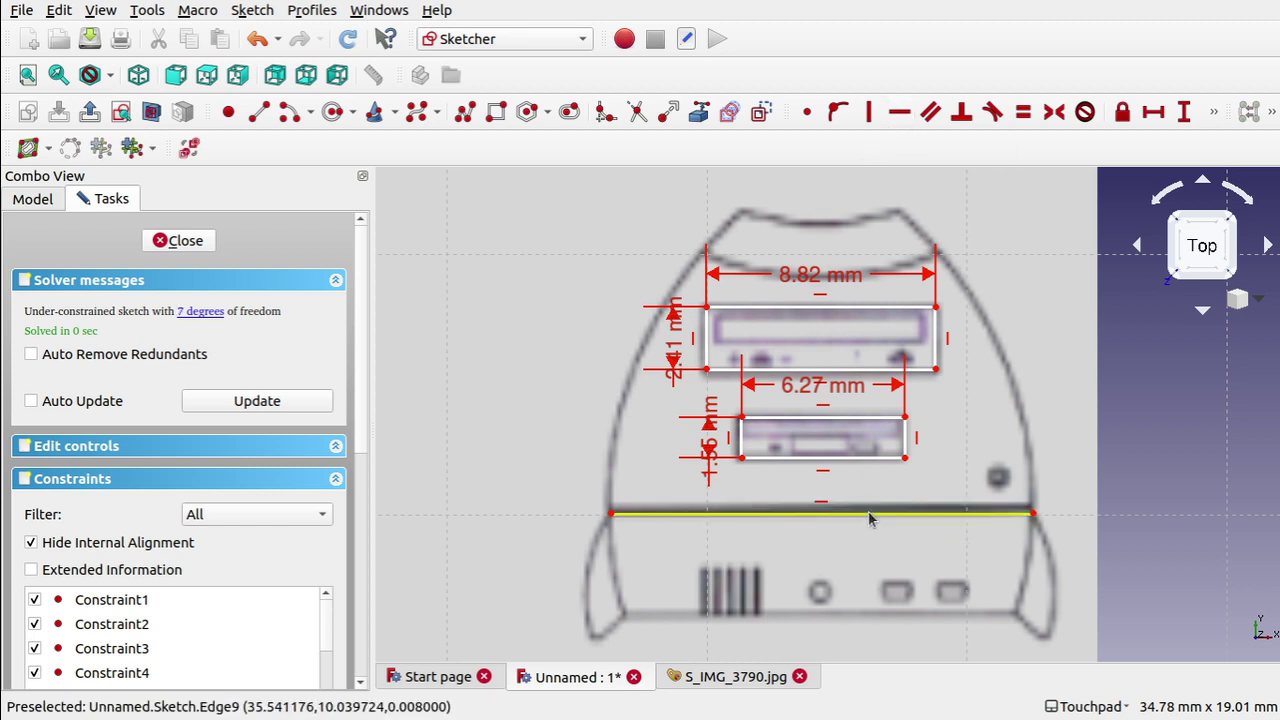
pyautogui.moveTo(862, 516)
pyautogui.mouseDown()
pyautogui.moveTo(868, 503)
pyautogui.moveTo(864, 516)
pyautogui.mouseUp()
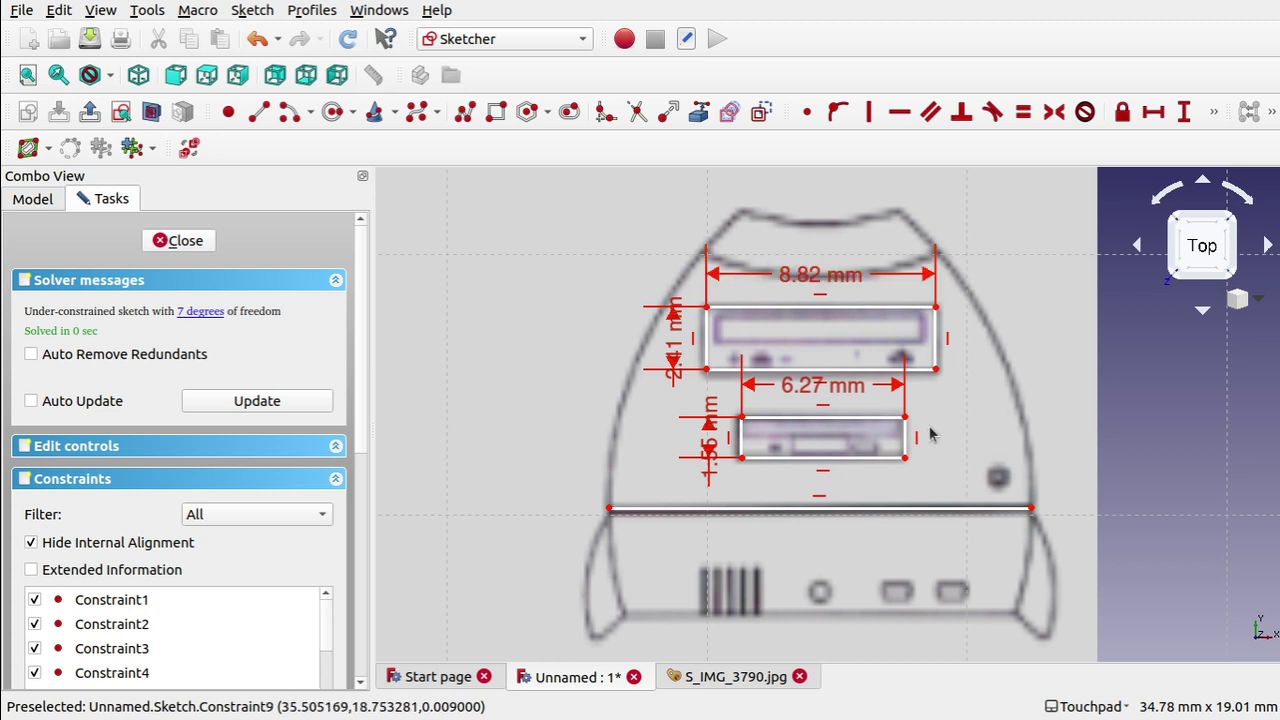
# Constrain the horizontal length of the seam line to 16.24 mm
pyautogui.click(820, 512)
pyautogui.click(814, 510)
pyautogui.click(815, 512)
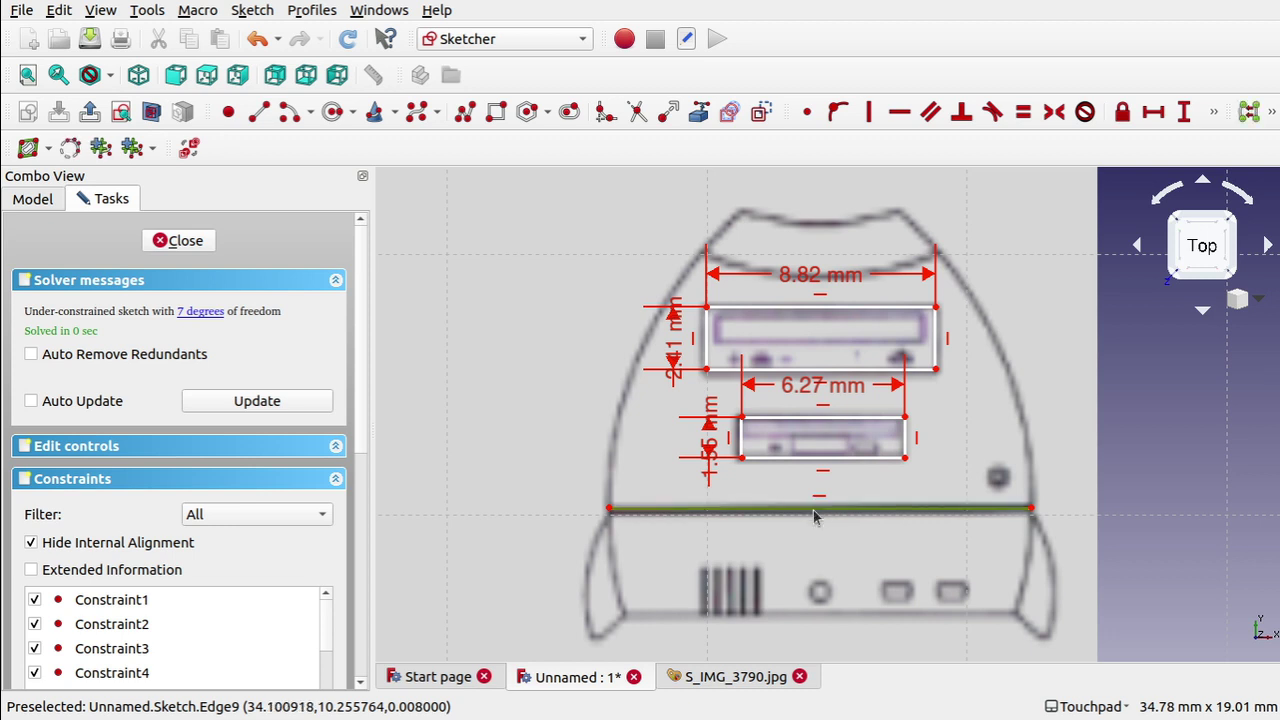
pyautogui.click(1152, 113)
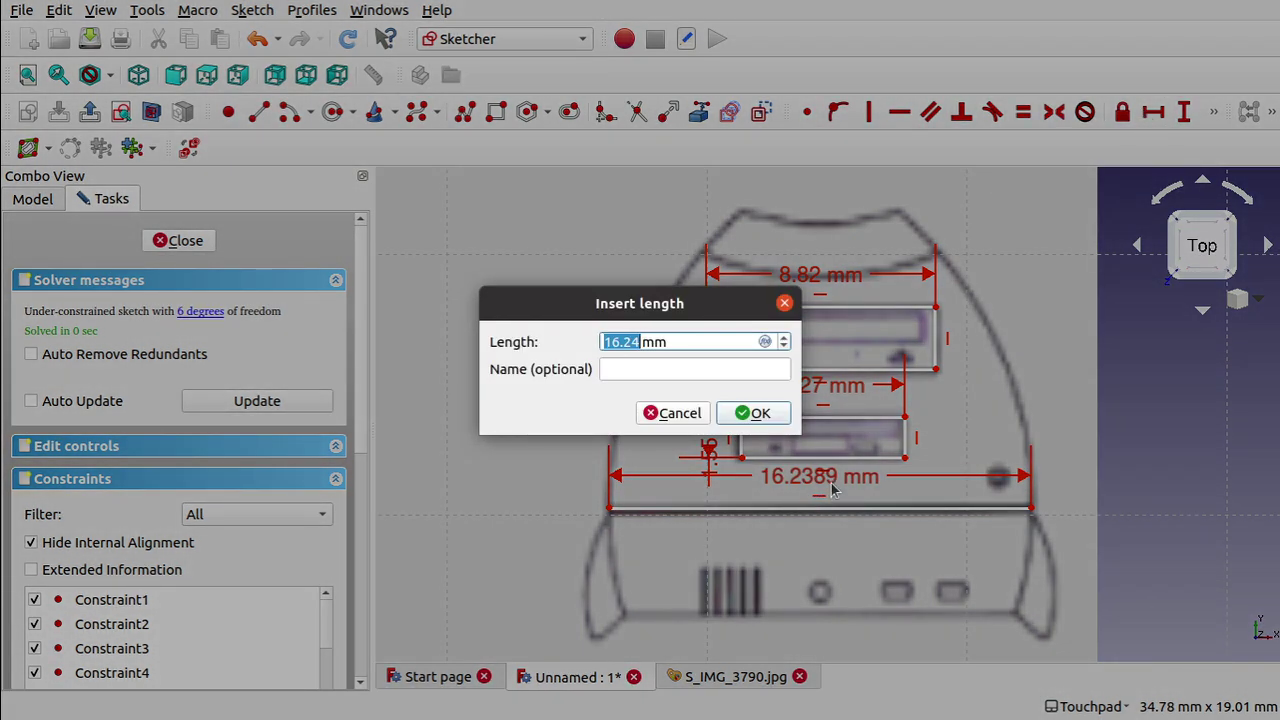
pyautogui.click(758, 414)
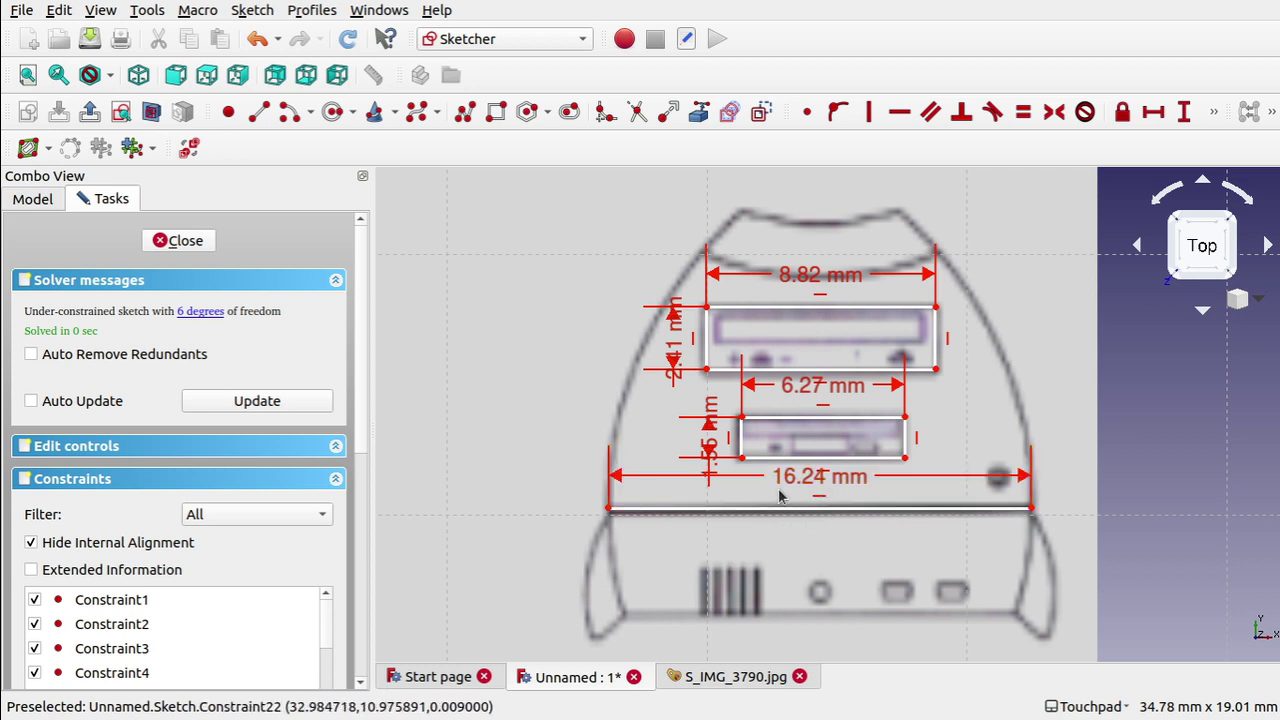
# Place a sketch point near the middle of the seam line and constrain it to lie on that line
pyautogui.click(815, 510)
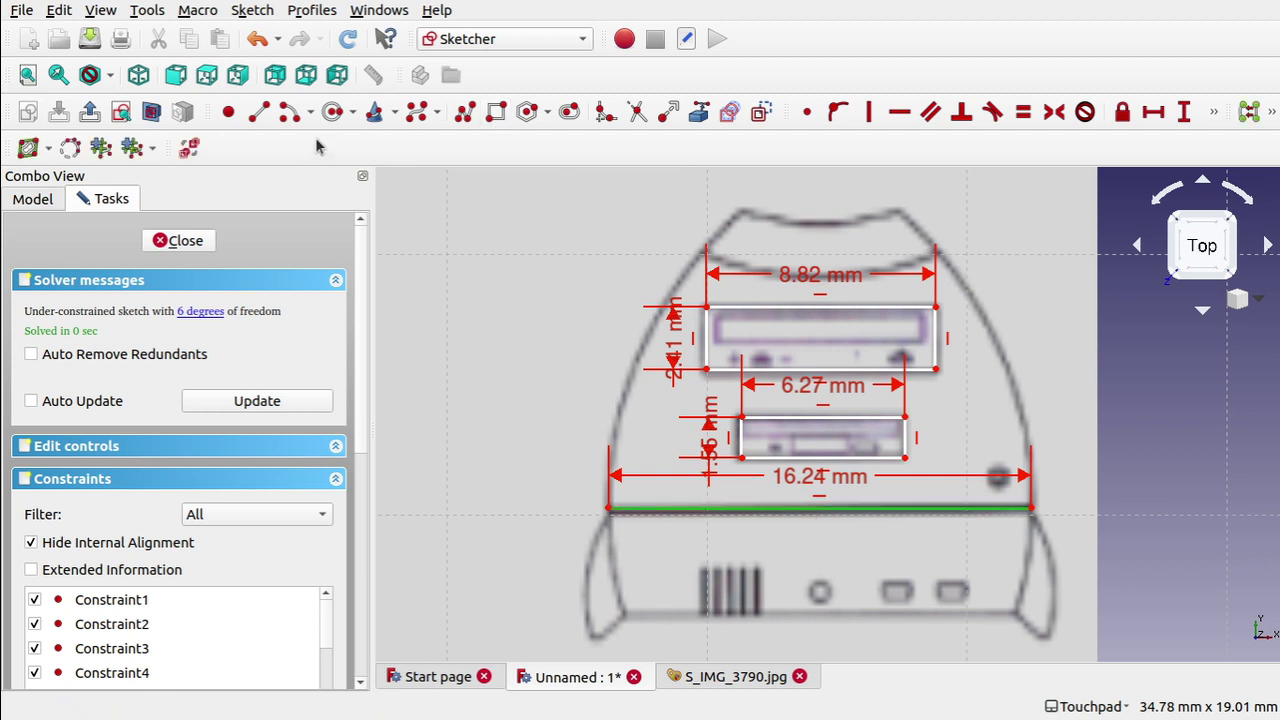
pyautogui.click(230, 113)
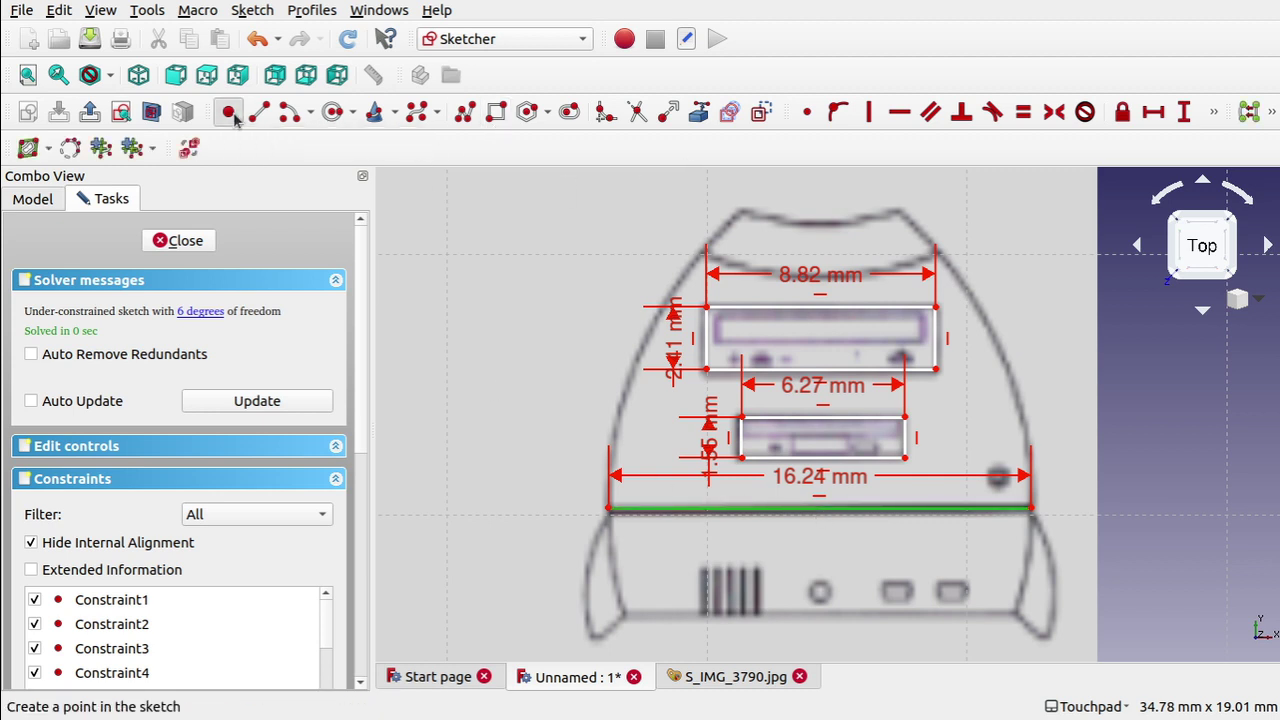
pyautogui.click(821, 517)
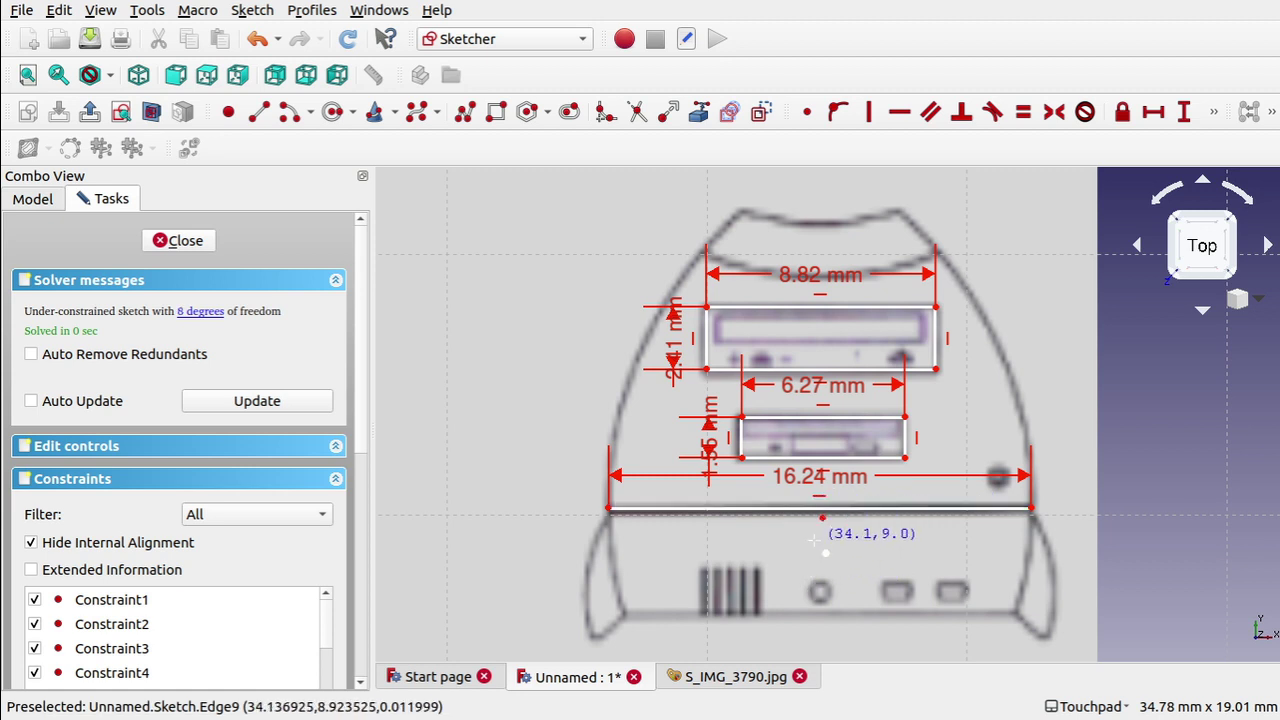
pyautogui.rightClick(805, 545)
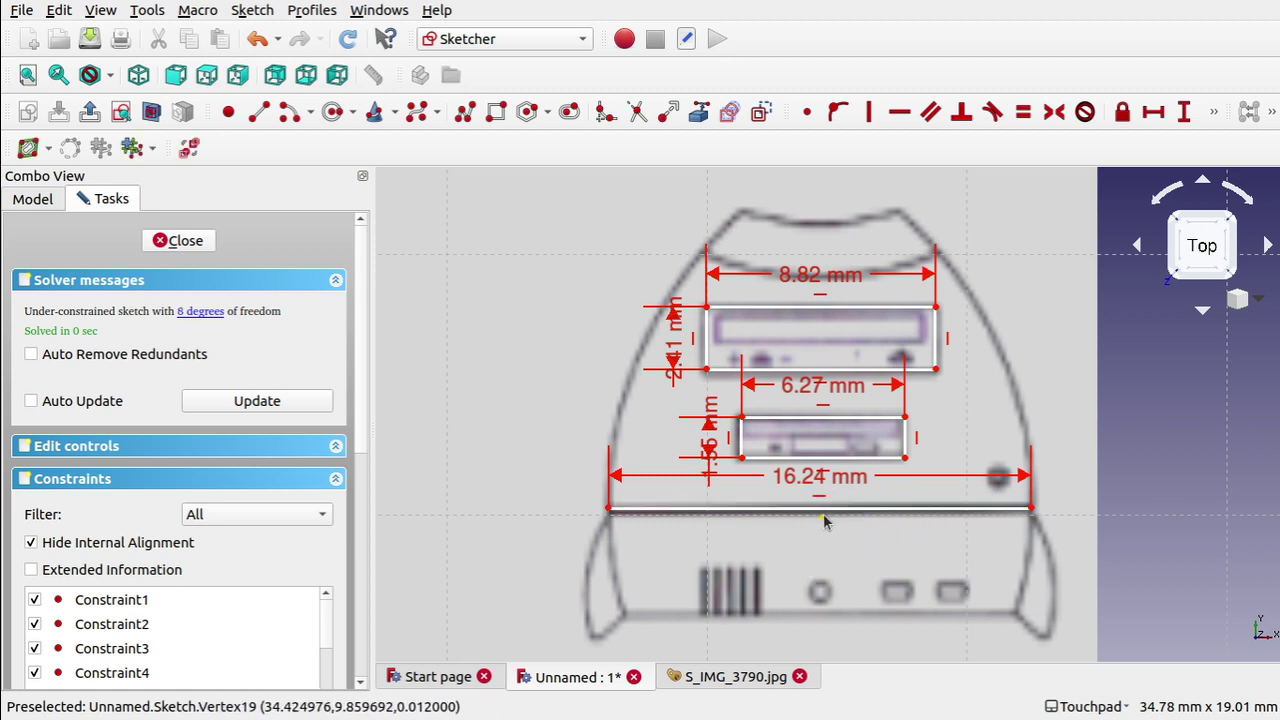
pyautogui.click(821, 517)
pyautogui.click(848, 514)
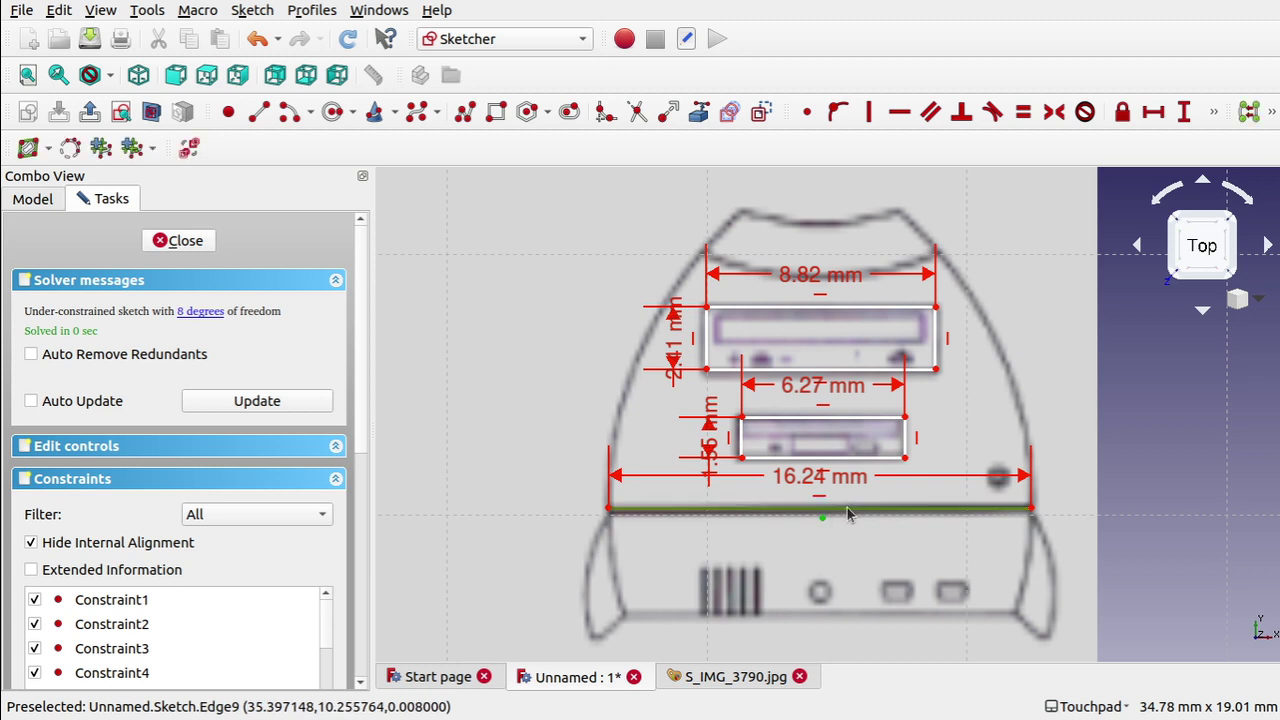
pyautogui.click(830, 116)
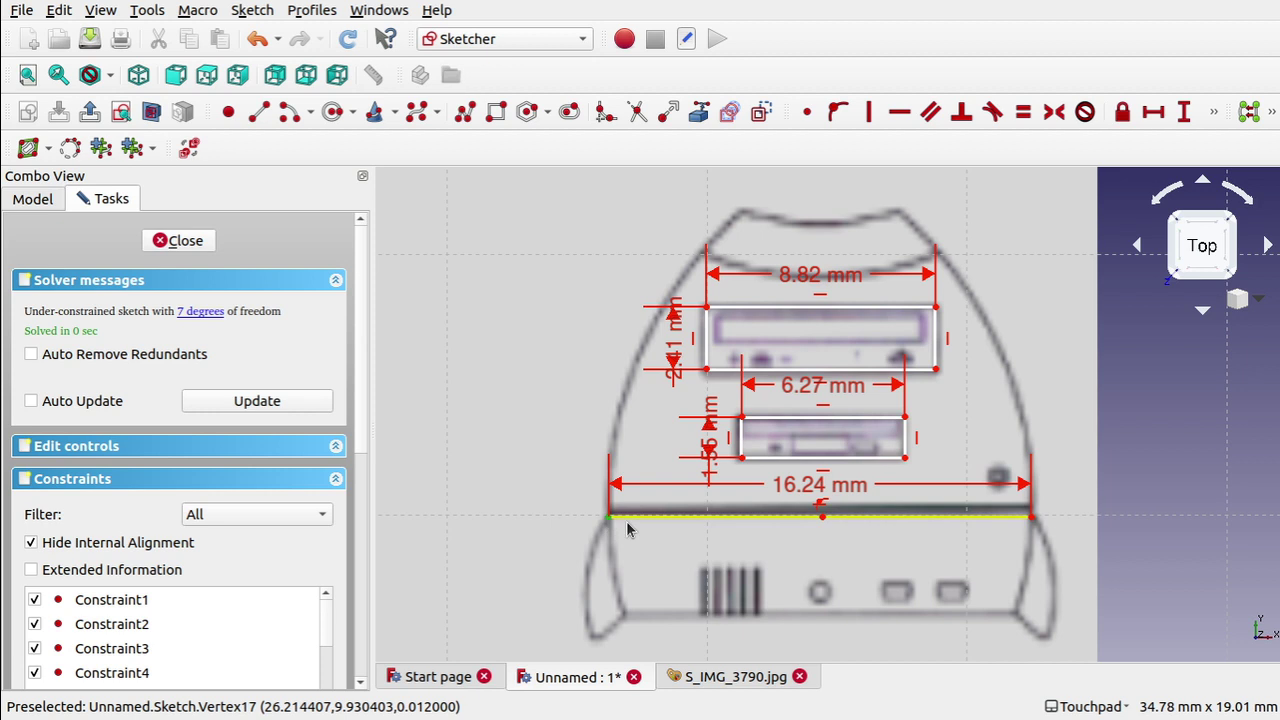
# Constrain the horizontal distance from the seam line's left endpoint to the point on it to 8.12 mm
pyautogui.click(823, 522)
pyautogui.click(1153, 112)
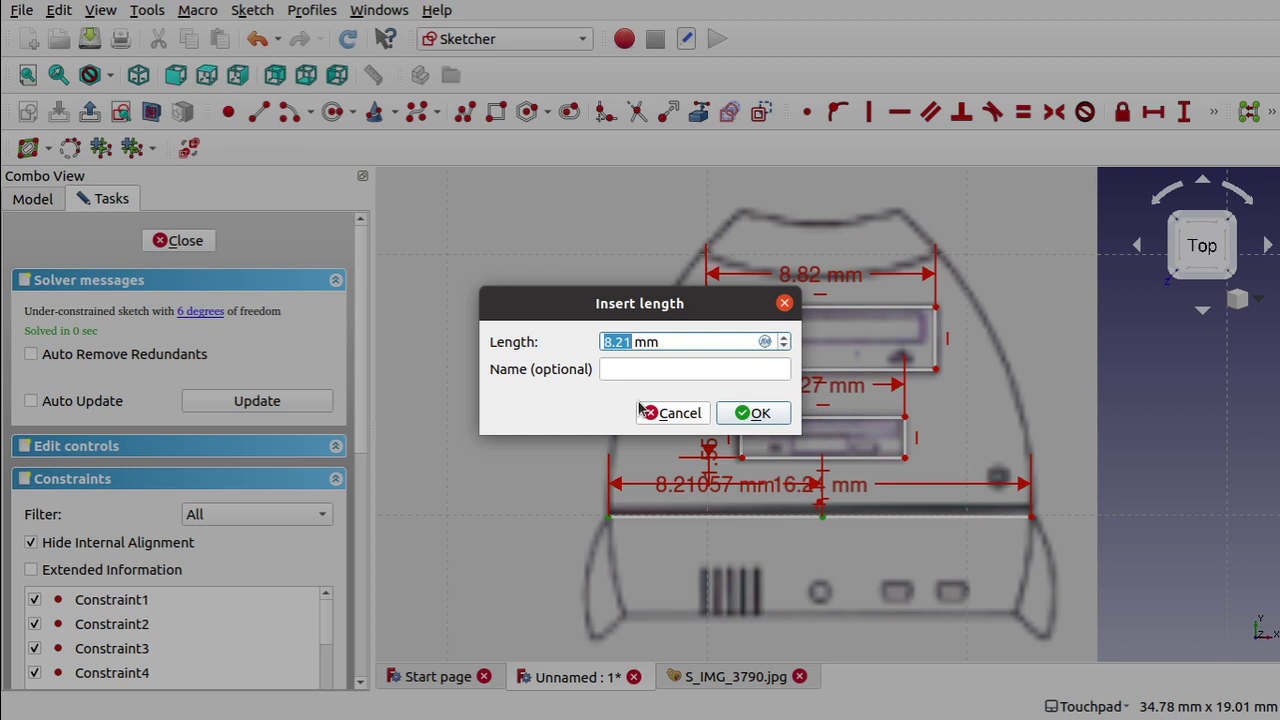
pyautogui.write('8')
pyautogui.press('Return')
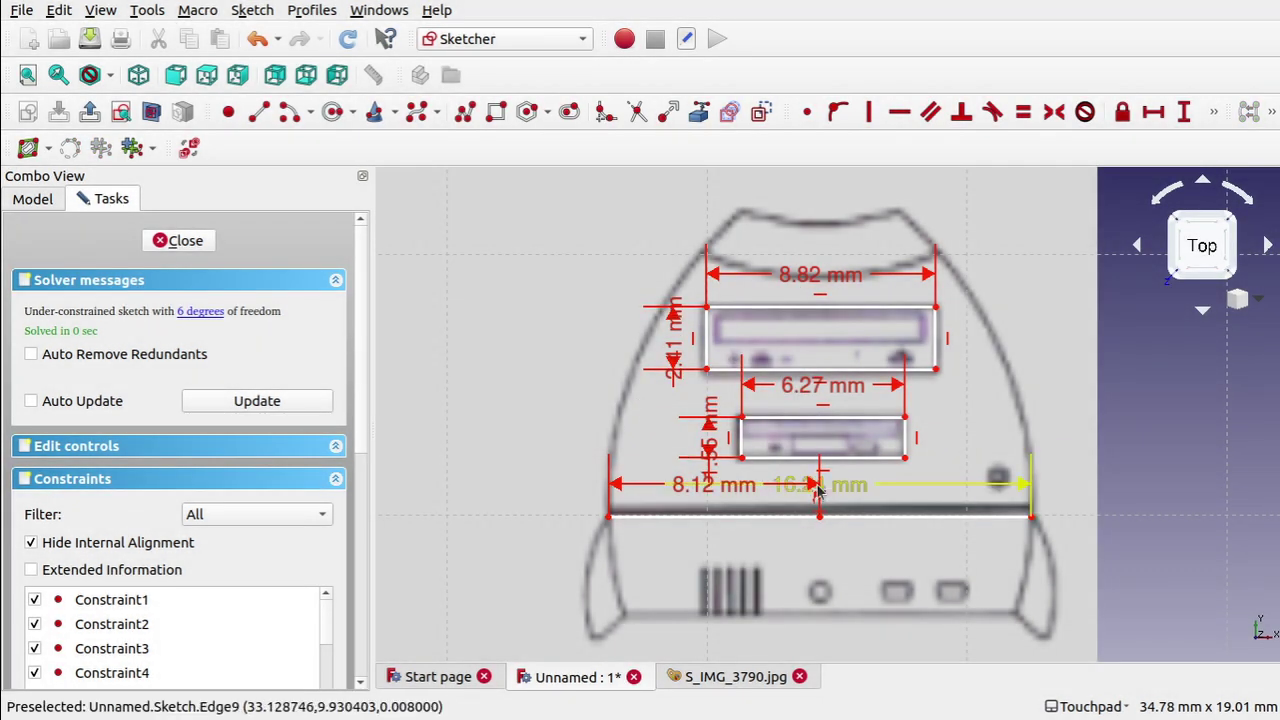
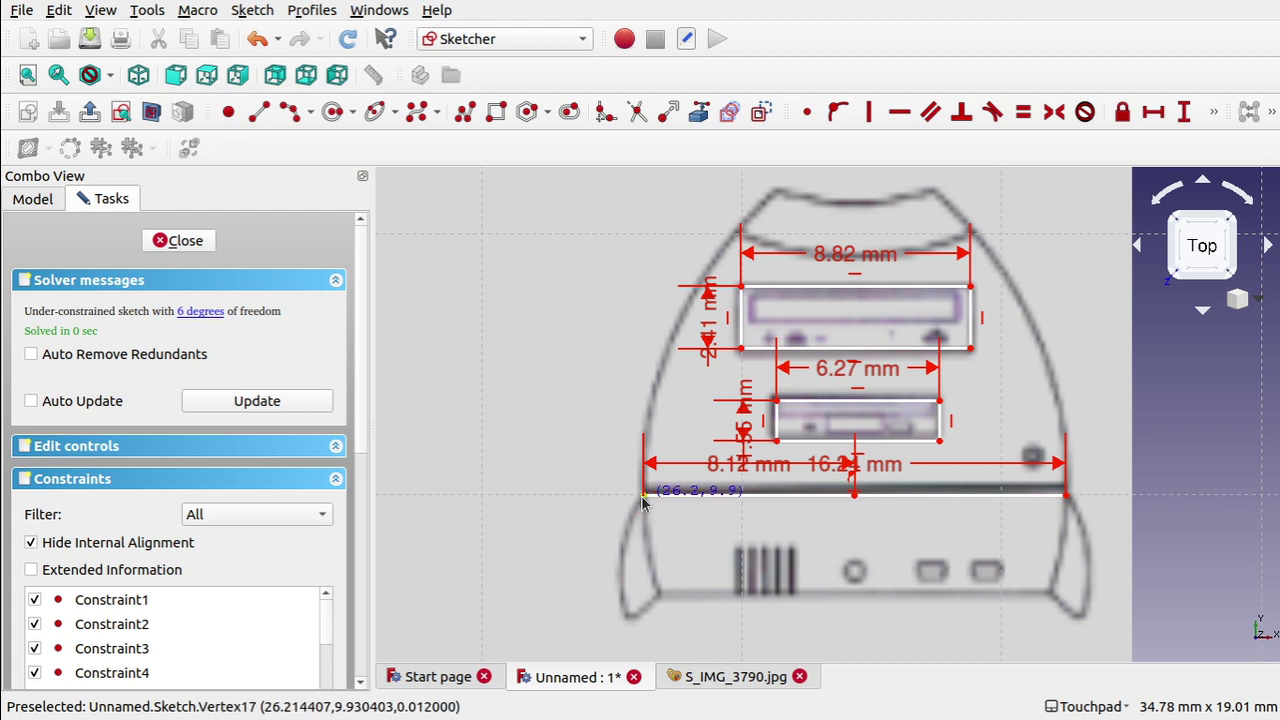
# Trace the case's left side with a three-point arc of about 14.4 mm radius from the seam line's left end to the top-left corner
pyautogui.click(709, 347)
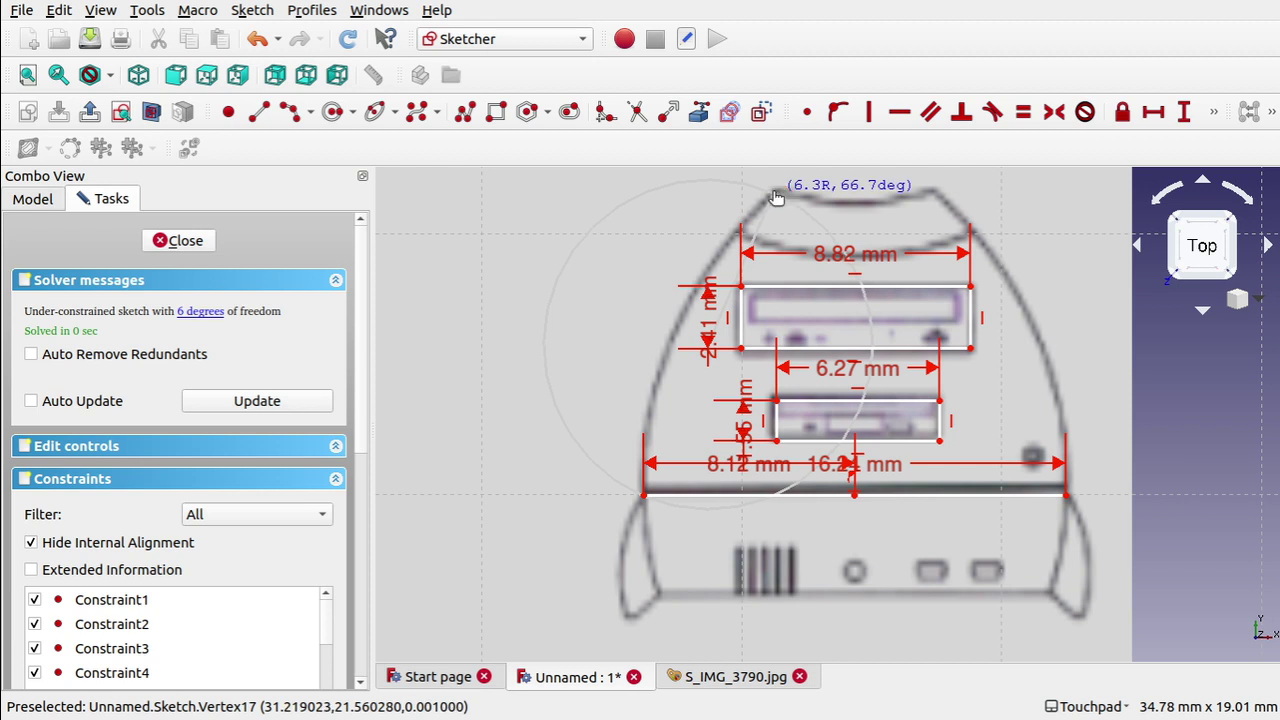
pyautogui.click(776, 196)
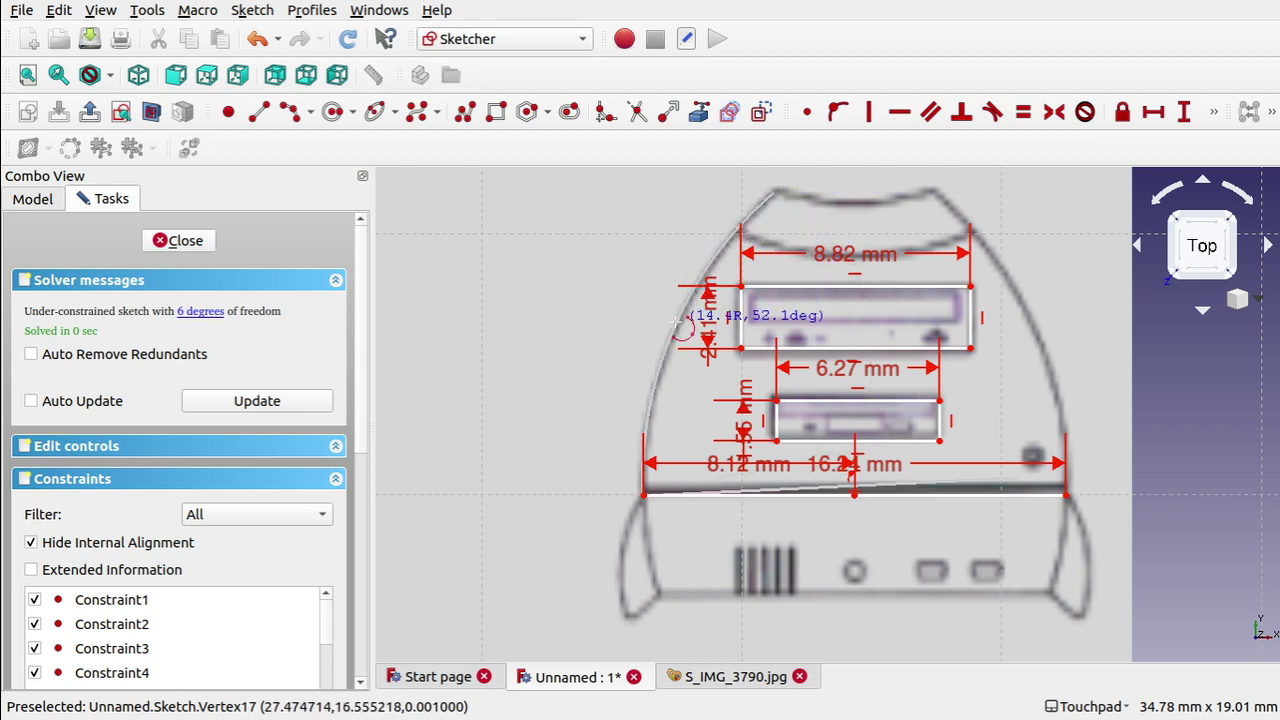
pyautogui.click(679, 321)
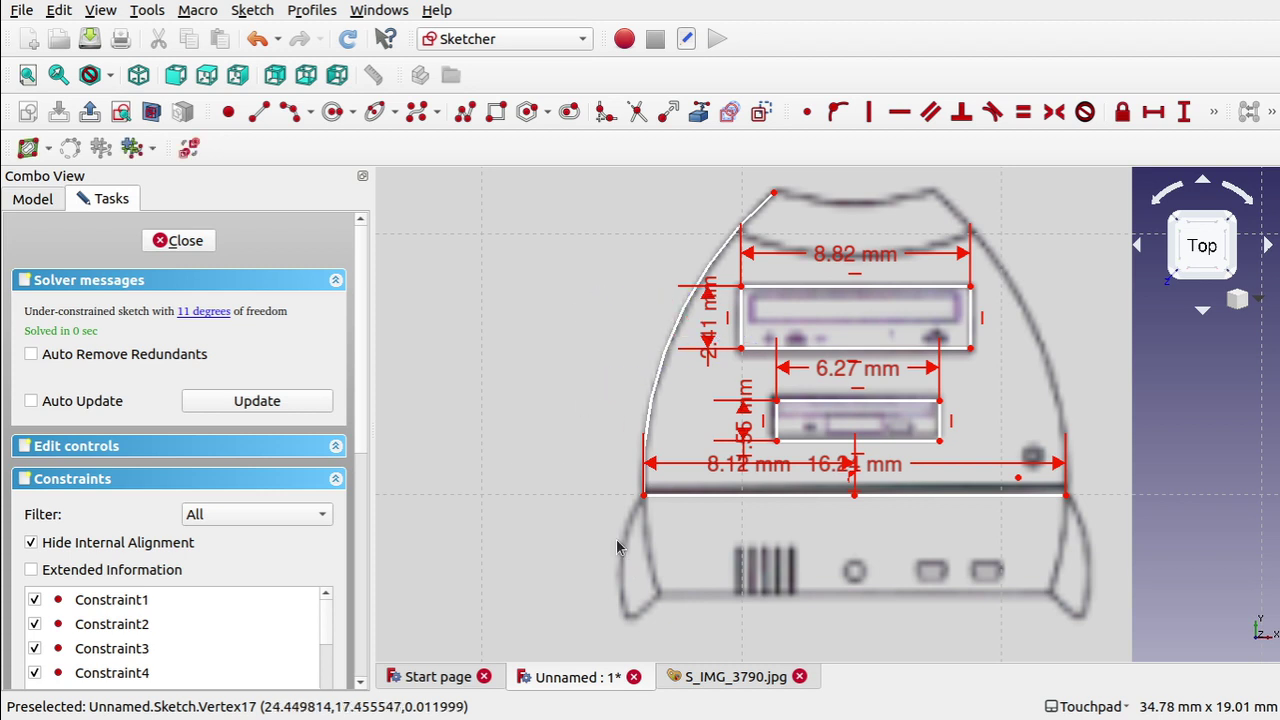
pyautogui.rightClick(681, 509)
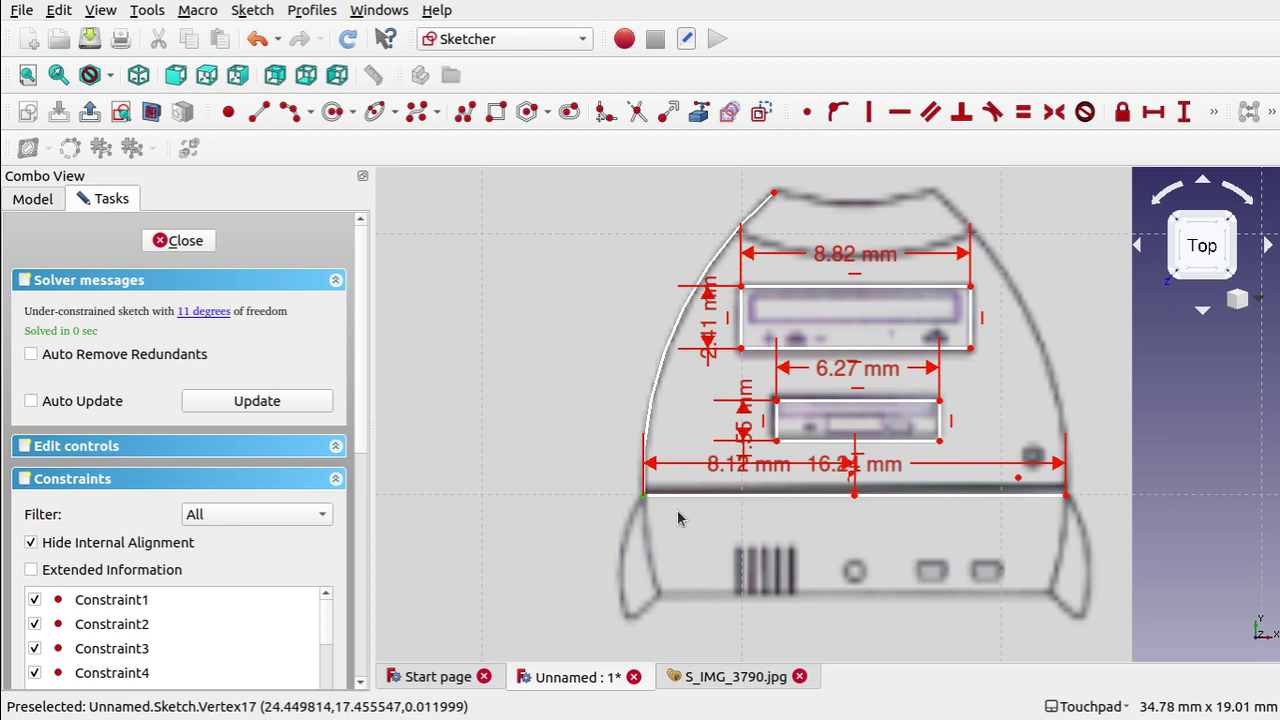
# Make the left arc's lower end coincident with the seam line's left endpoint, test the joint by moving it, and undo the move
pyautogui.press('c')
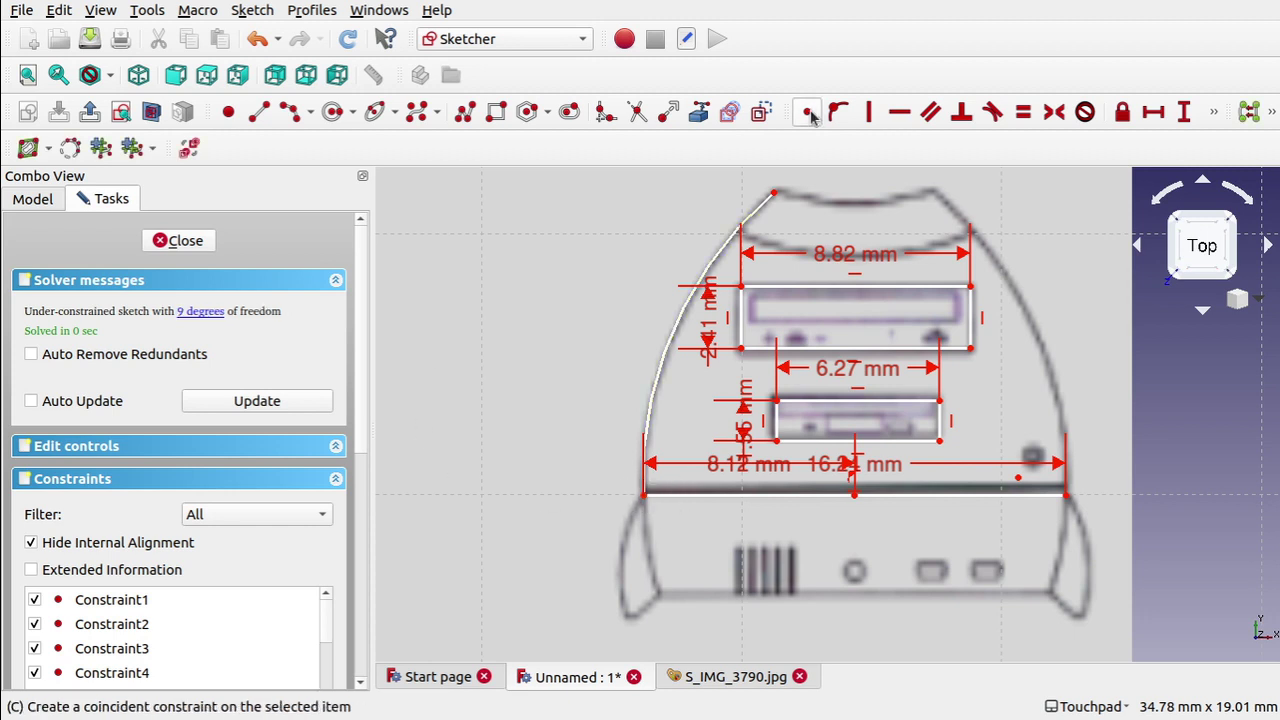
pyautogui.moveTo(645, 495)
pyautogui.mouseDown()
pyautogui.moveTo(657, 497)
pyautogui.moveTo(612, 481)
pyautogui.moveTo(635, 498)
pyautogui.mouseUp()
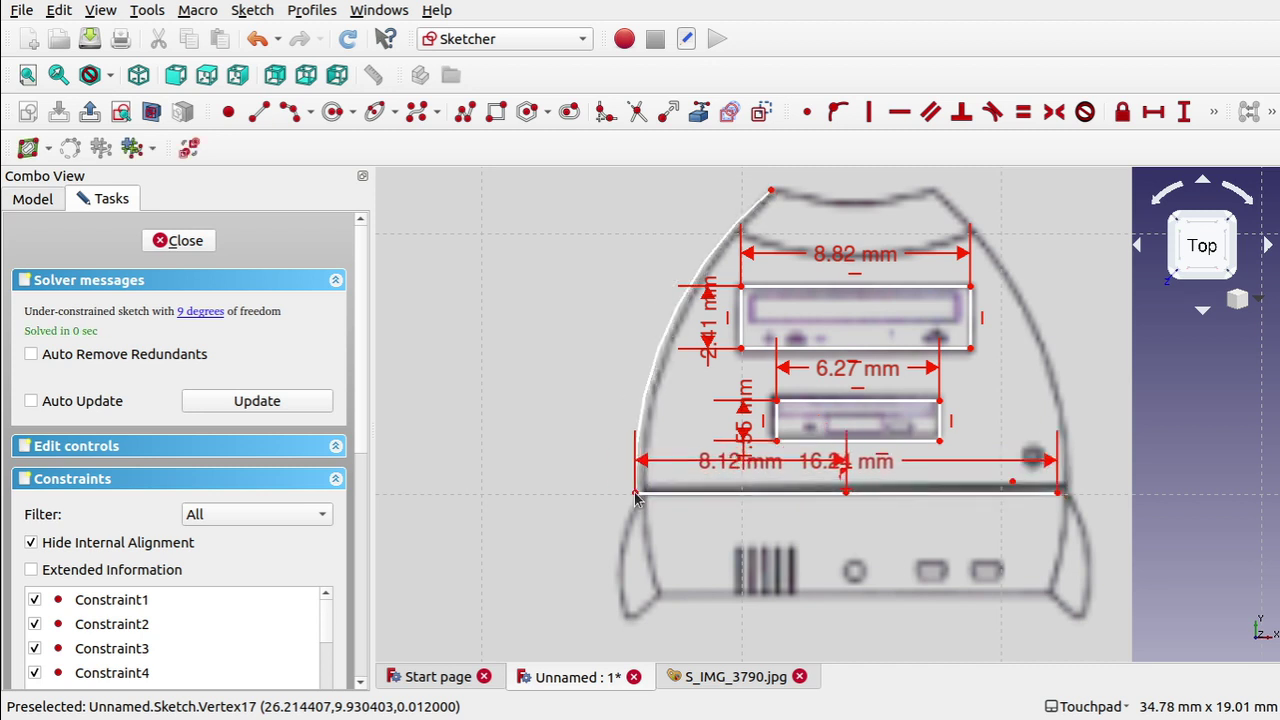
pyautogui.hotkey('ctrl', 'z')
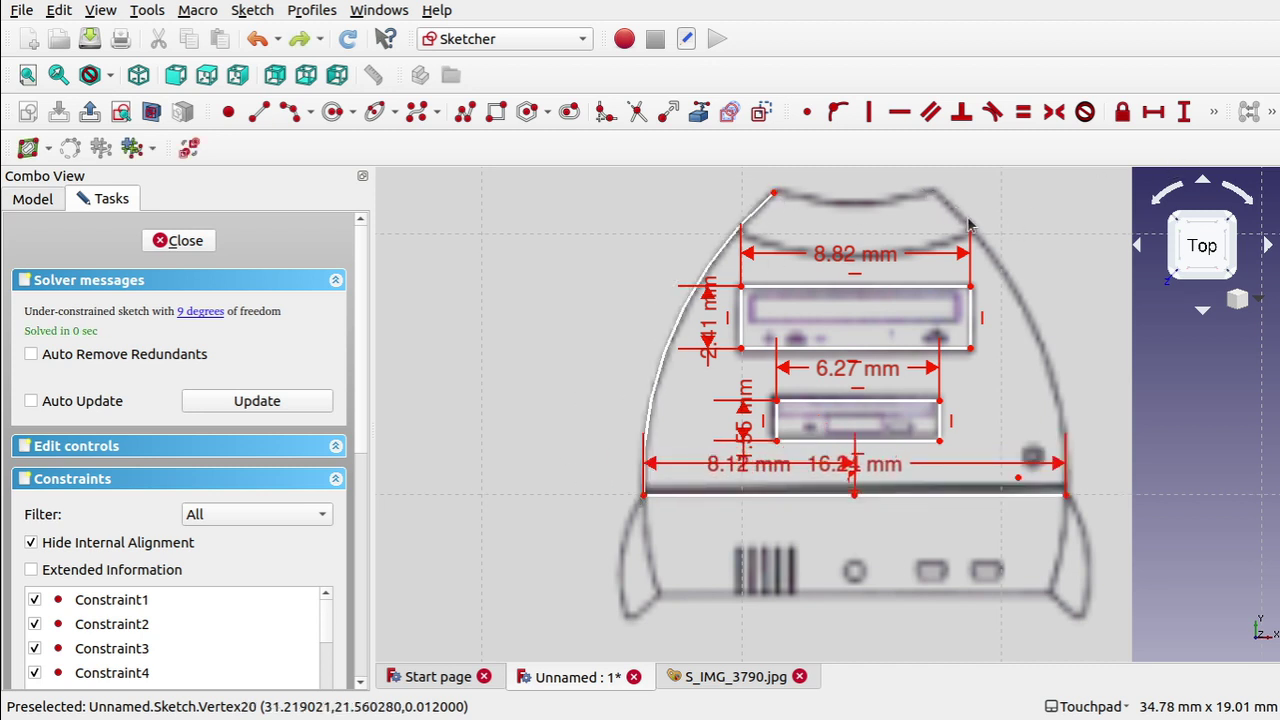
# Trace the case's right side with a three-point arc of about 15.7 mm radius from the seam line's right end to the top-right corner
pyautogui.click(294, 116)
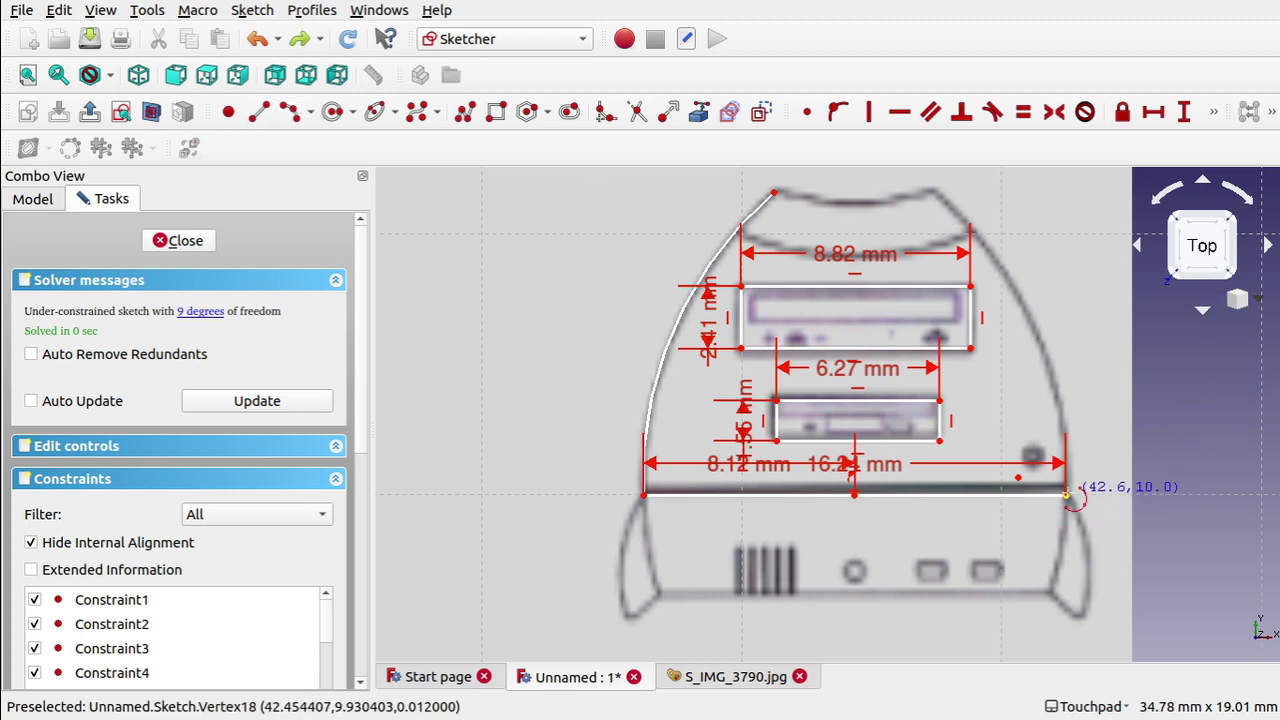
pyautogui.click(1003, 345)
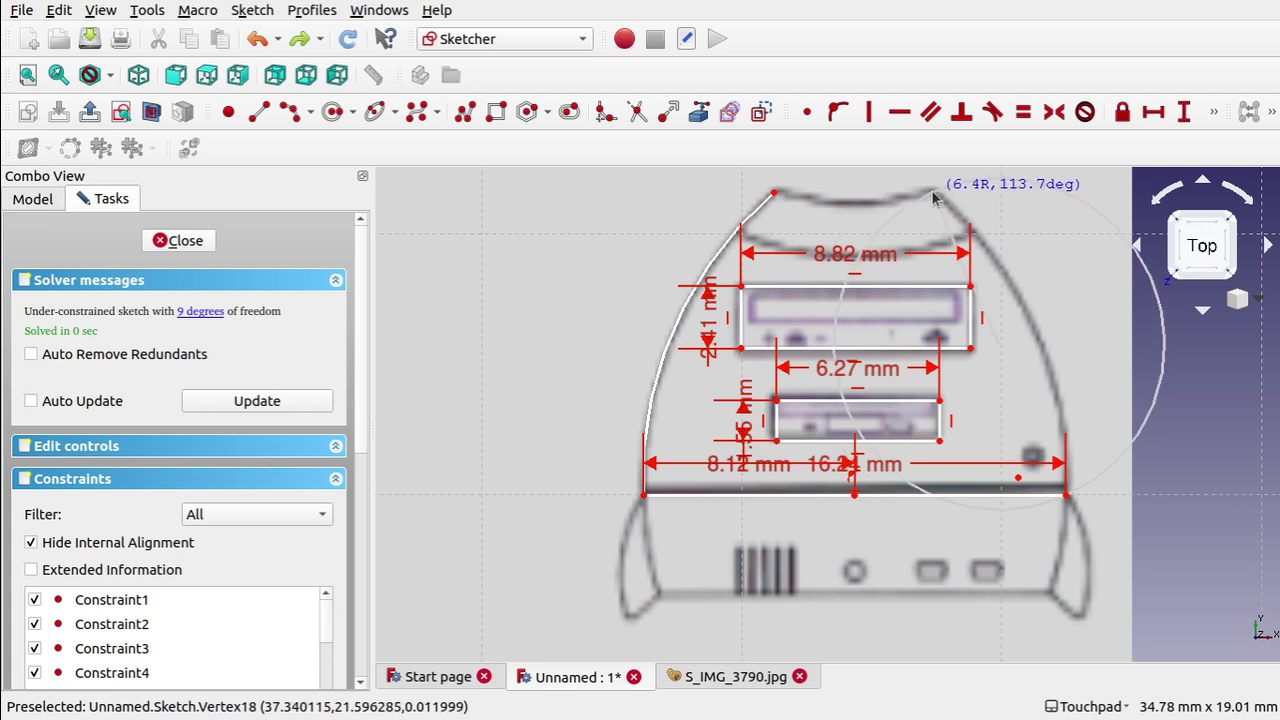
pyautogui.click(933, 197)
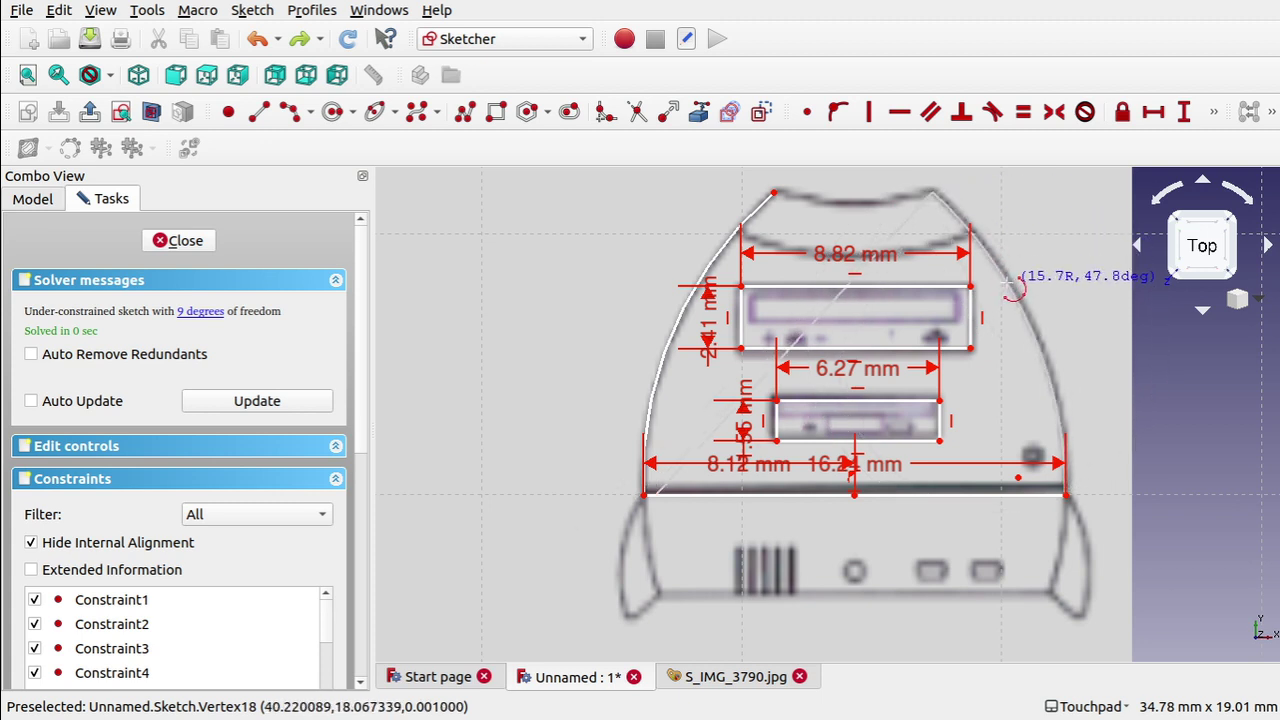
pyautogui.click(1008, 285)
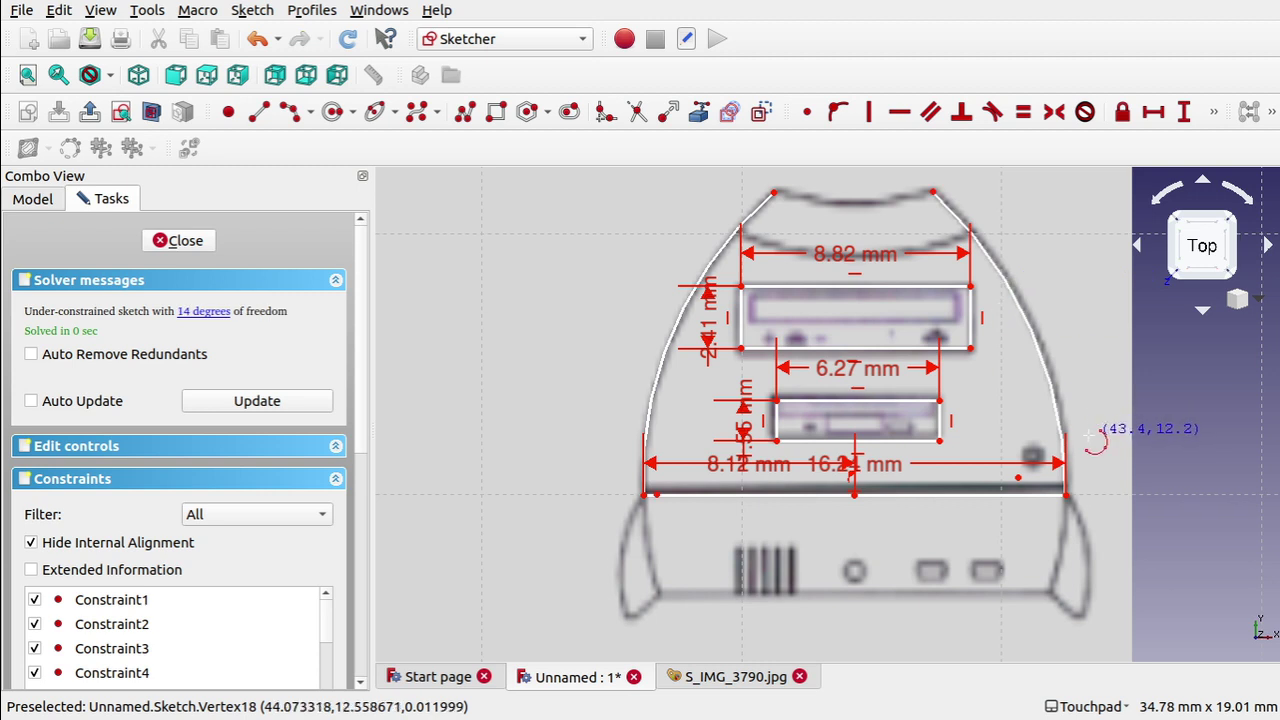
pyautogui.press('Escape')
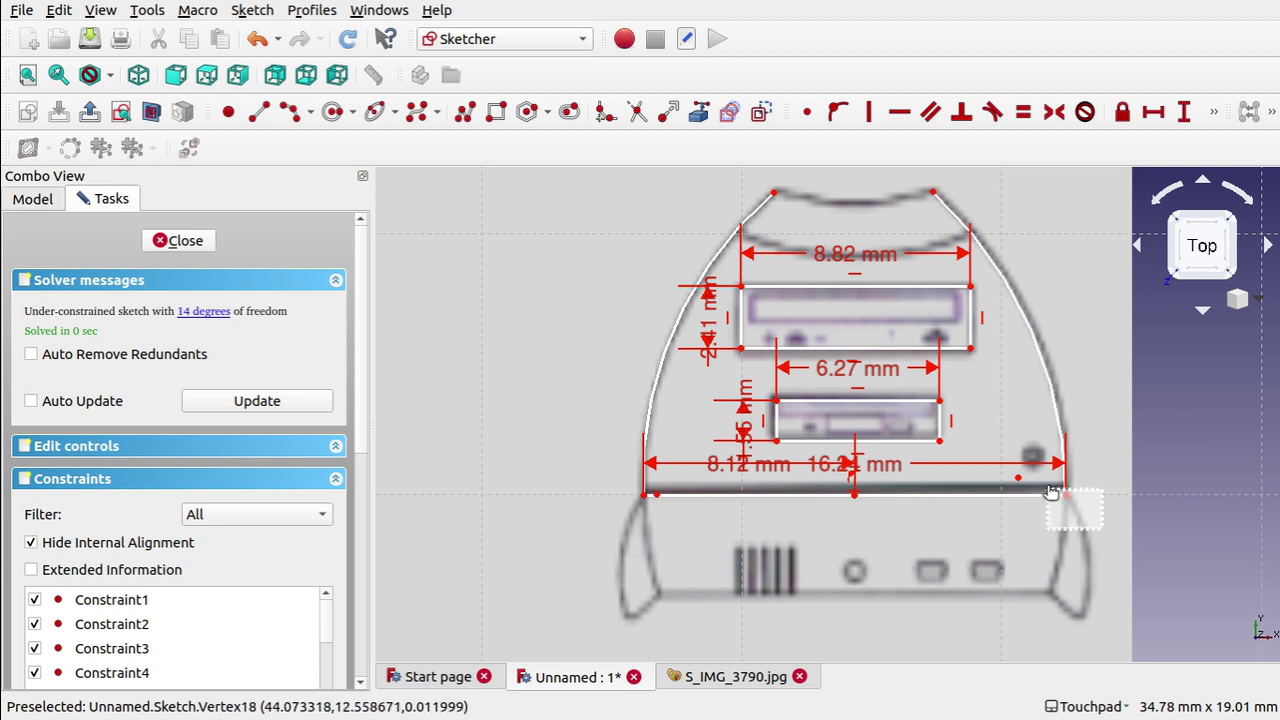
# Make the right arc's lower end coincident with the seam line's right endpoint and test the joint by moving it
pyautogui.click(1057, 494)
pyautogui.click(1107, 469)
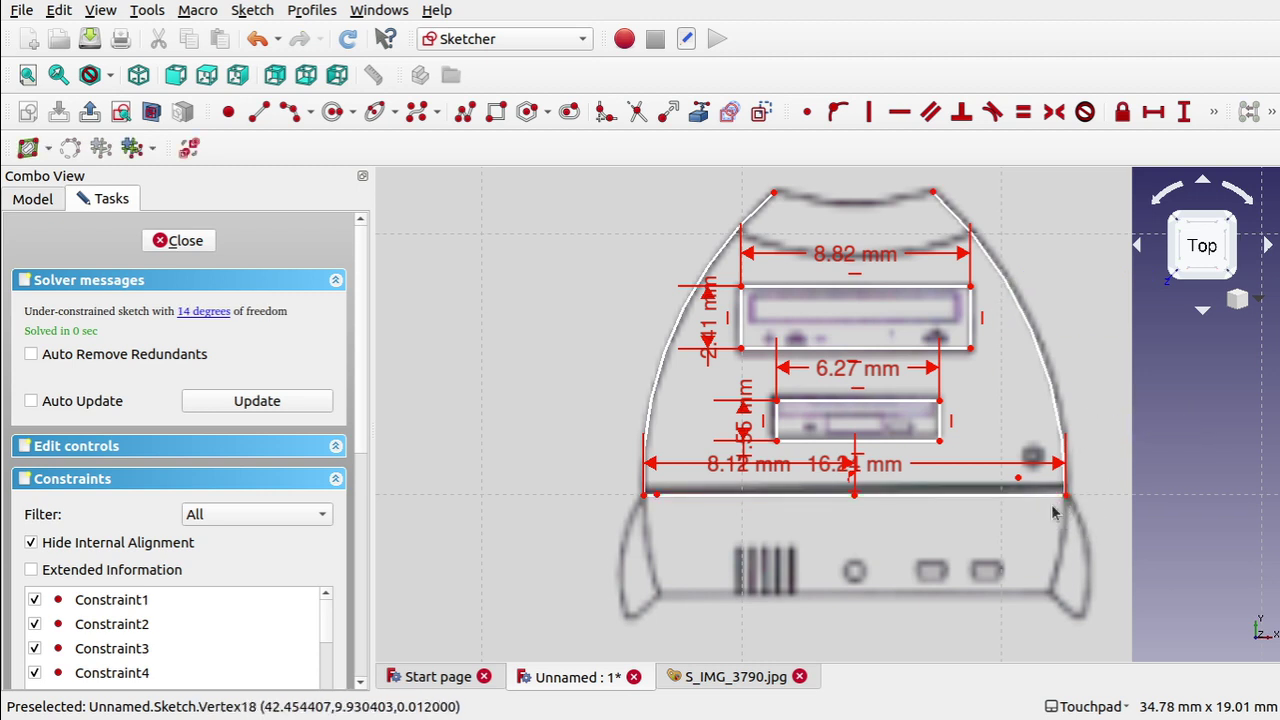
pyautogui.click(1057, 494)
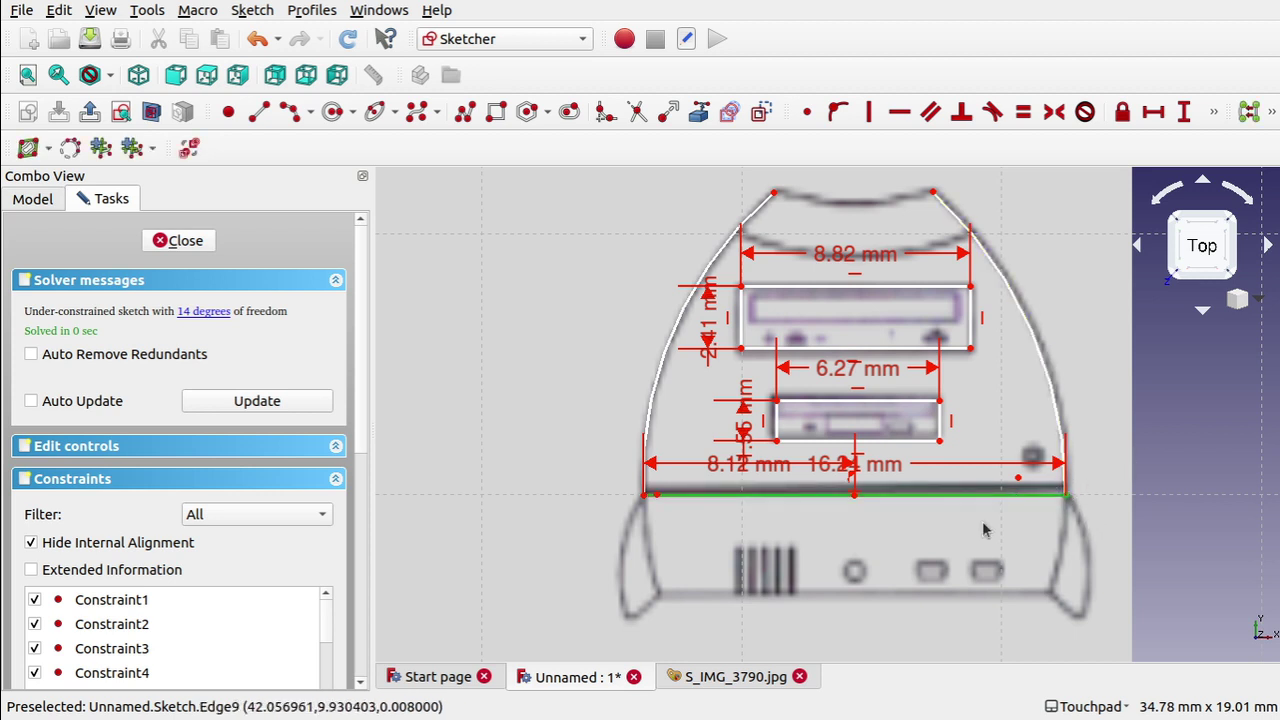
pyautogui.click(1065, 494)
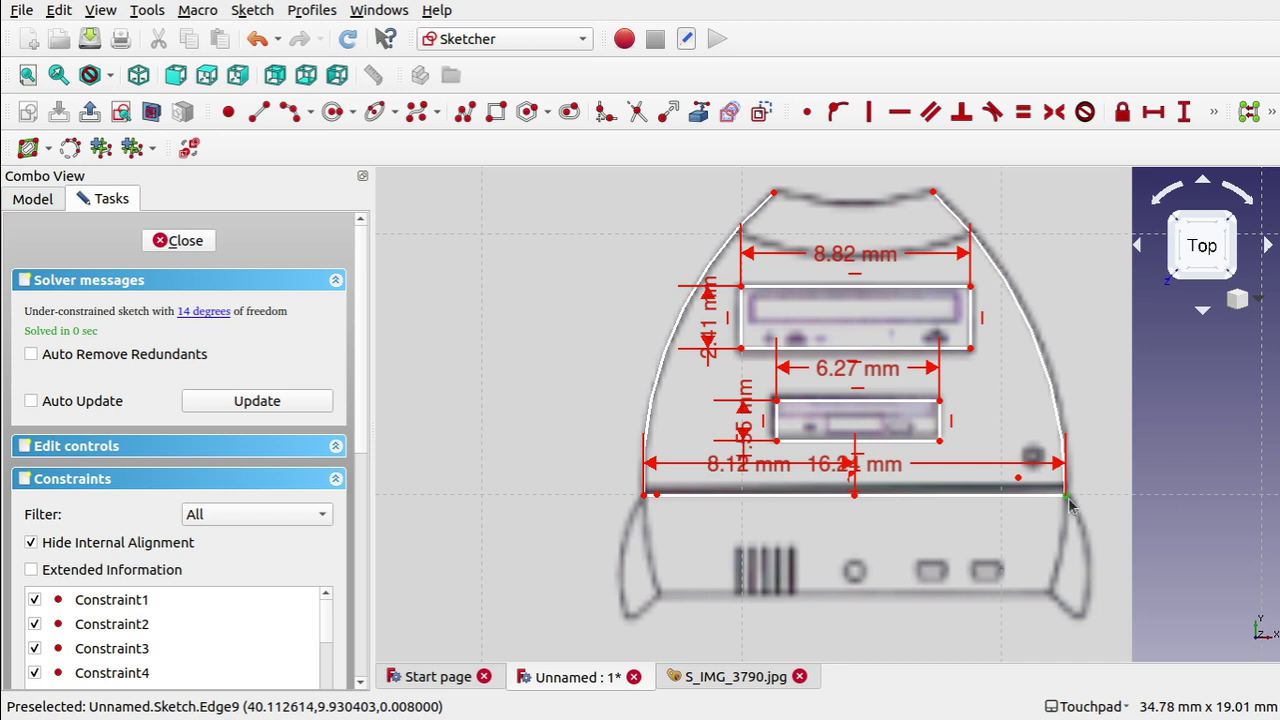
pyautogui.click(807, 114)
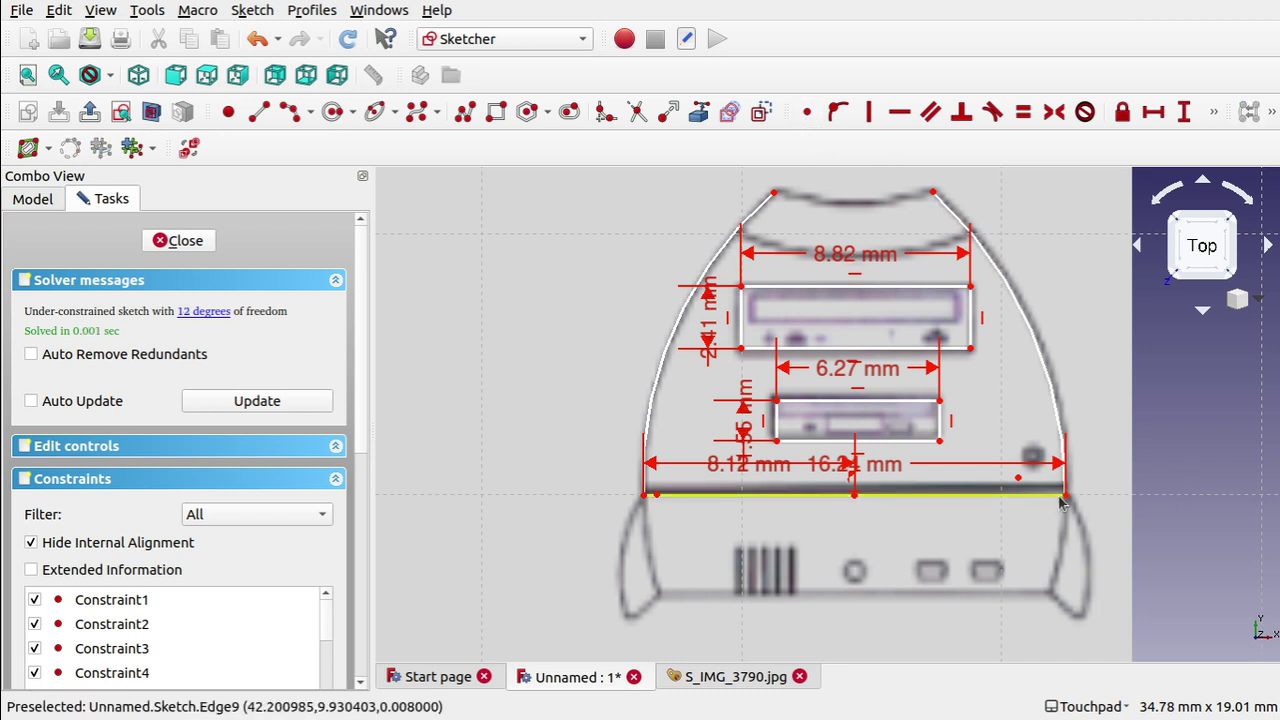
pyautogui.moveTo(1065, 497); pyautogui.dragTo(1087, 502)
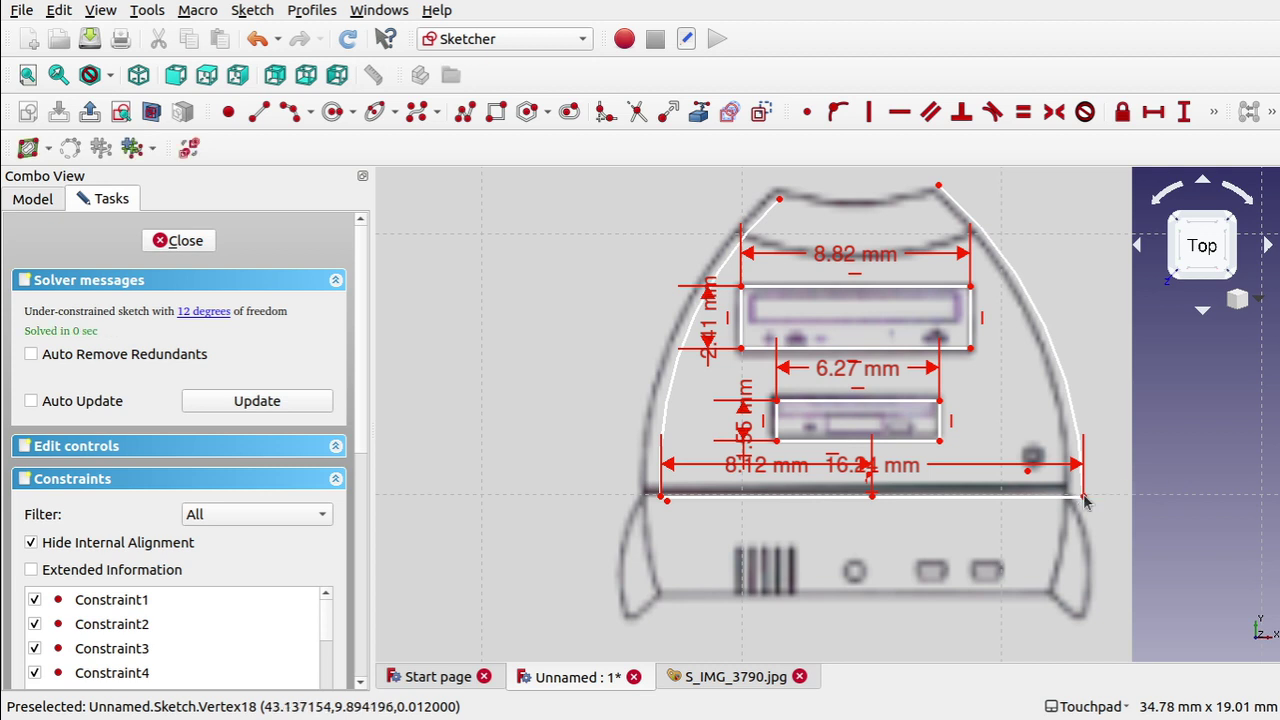
# Undo the right joint's test move and constrain the right side arc's radius to 15.74 mm
pyautogui.hotkey('ctrl', 'z')
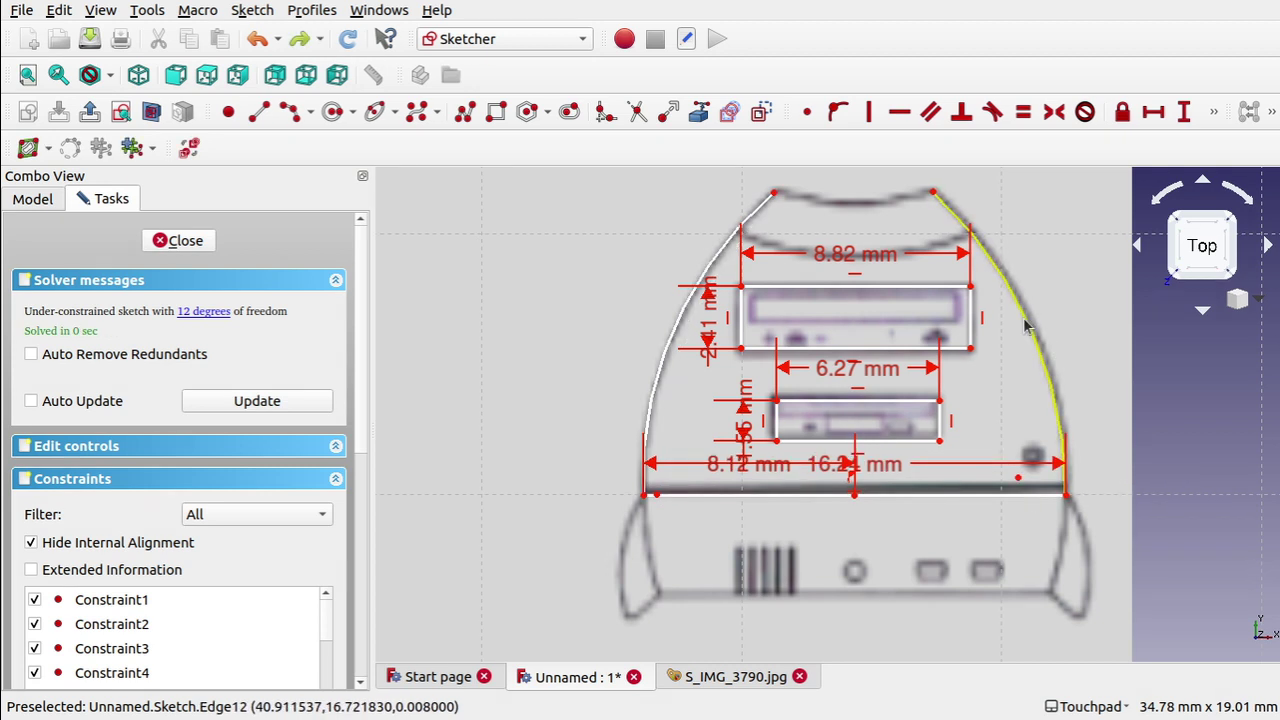
pyautogui.click(1027, 325)
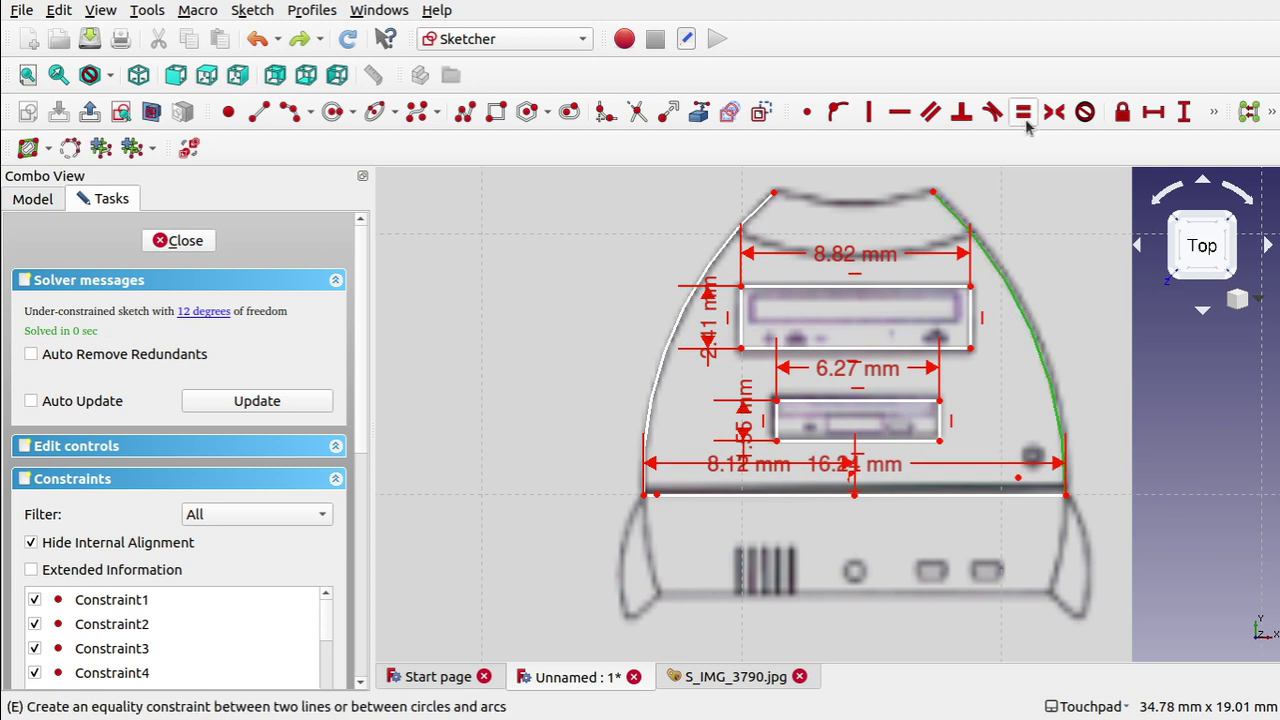
pyautogui.click(1214, 114)
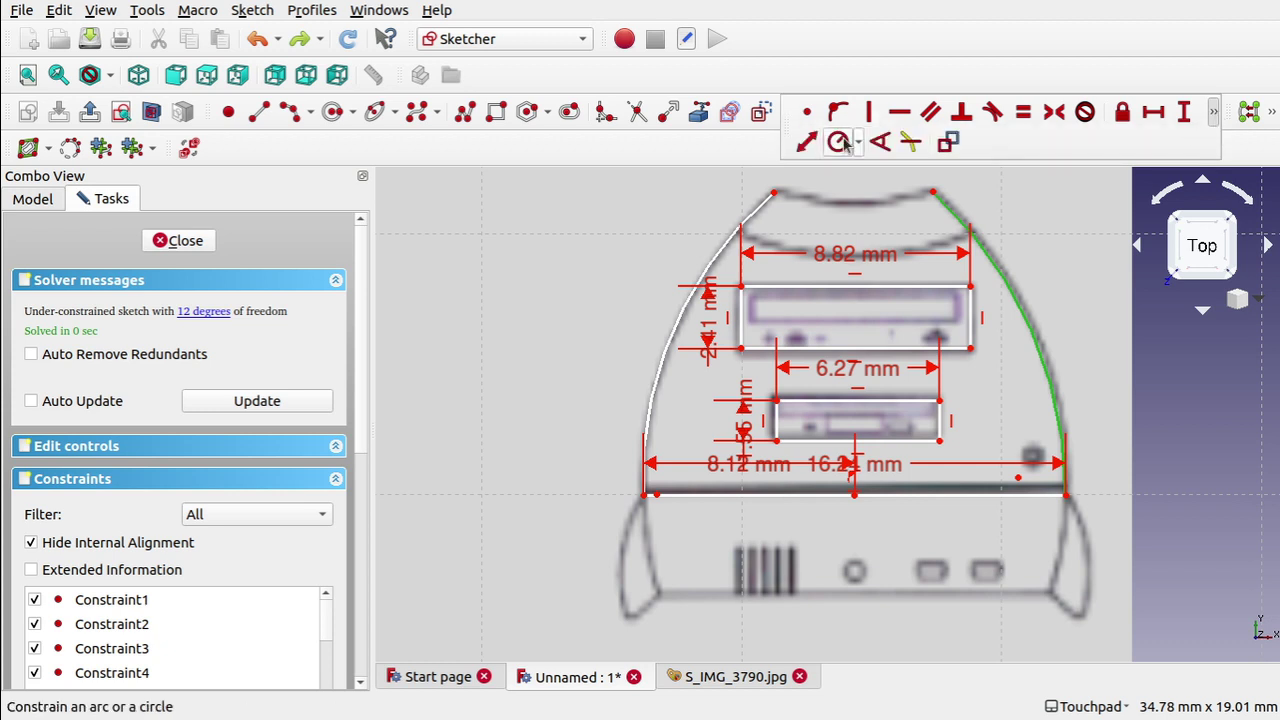
pyautogui.click(845, 145)
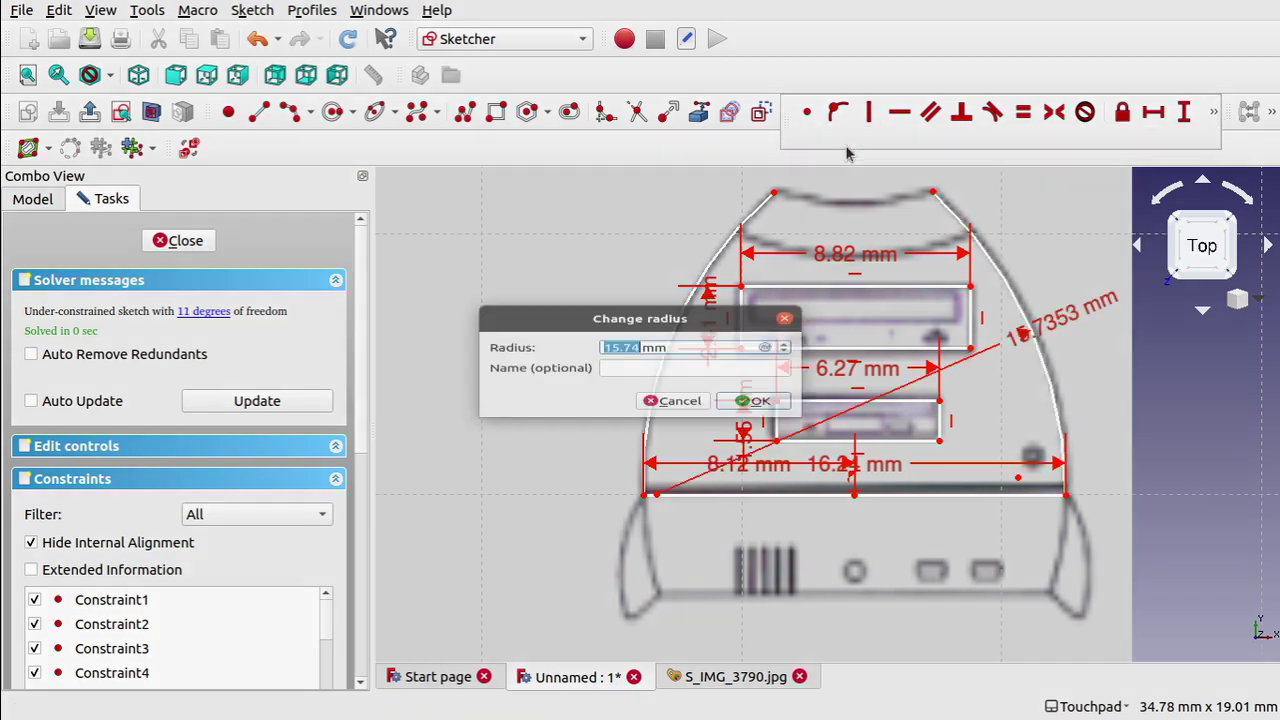
pyautogui.click(755, 413)
# Make the left and right side arcs equal and realign the seam line and top-left corner with the blueprint outline
pyautogui.click(684, 300)
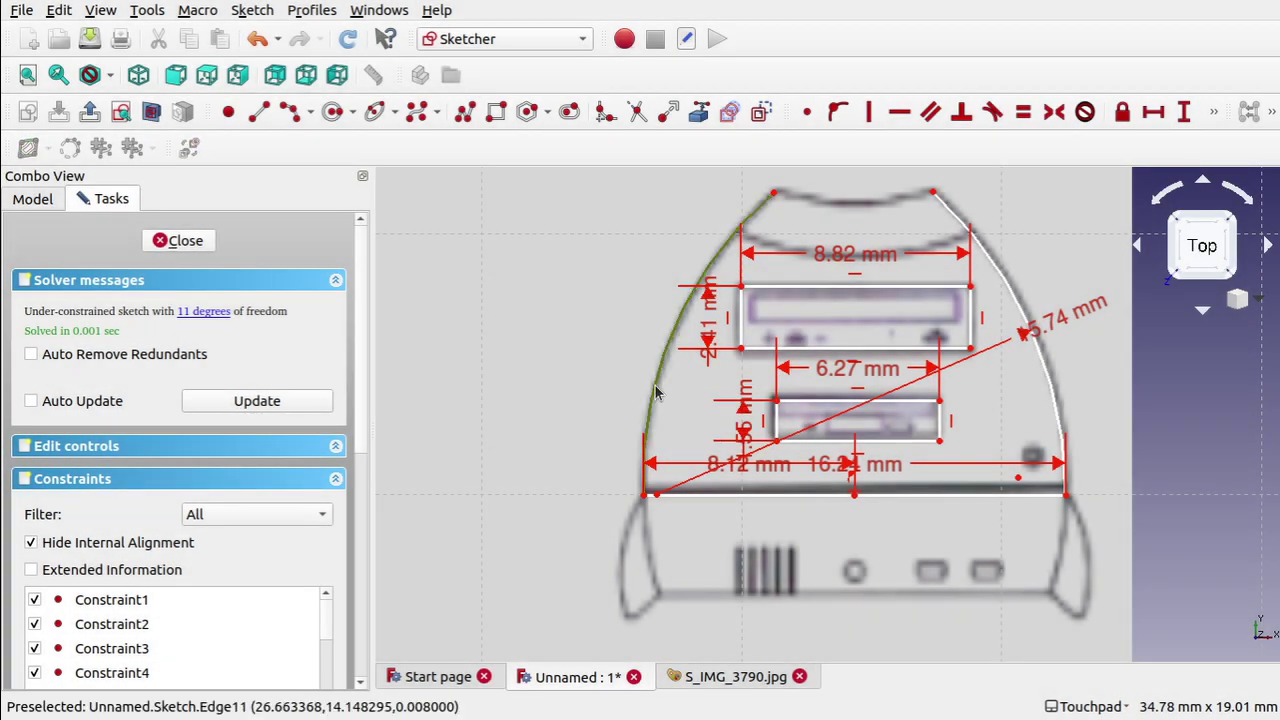
pyautogui.click(1012, 302)
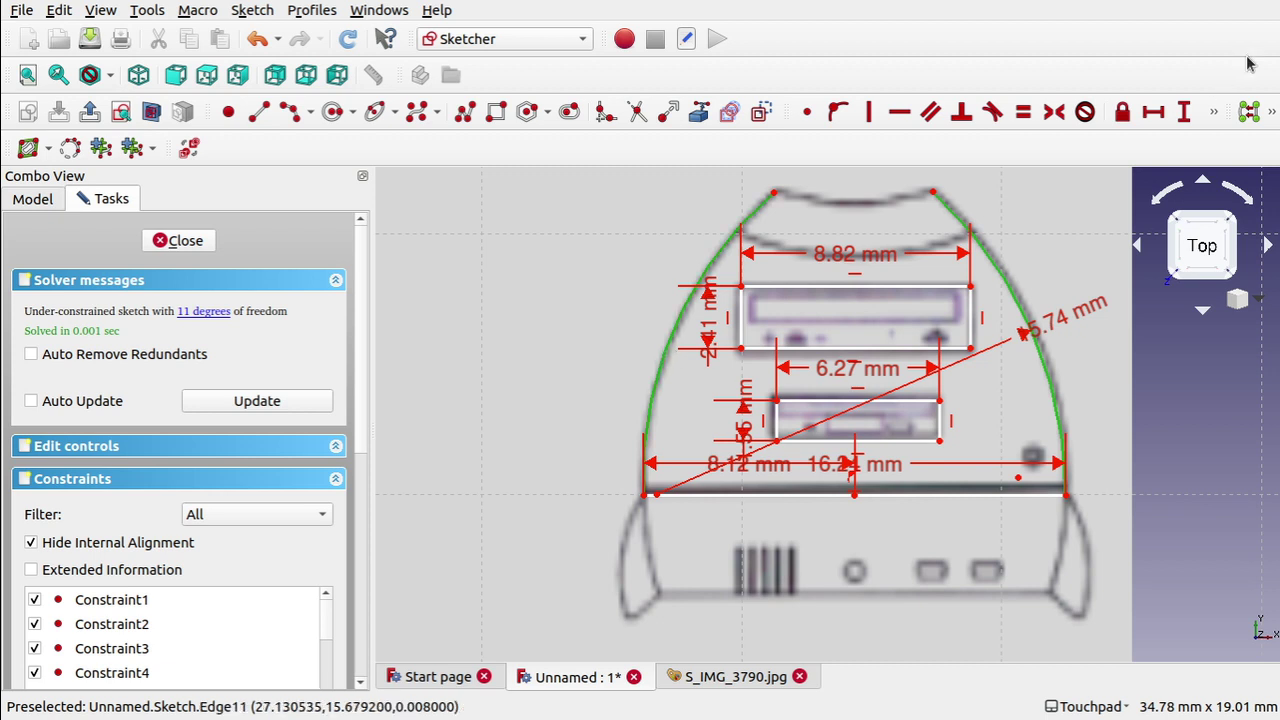
pyautogui.click(1025, 113)
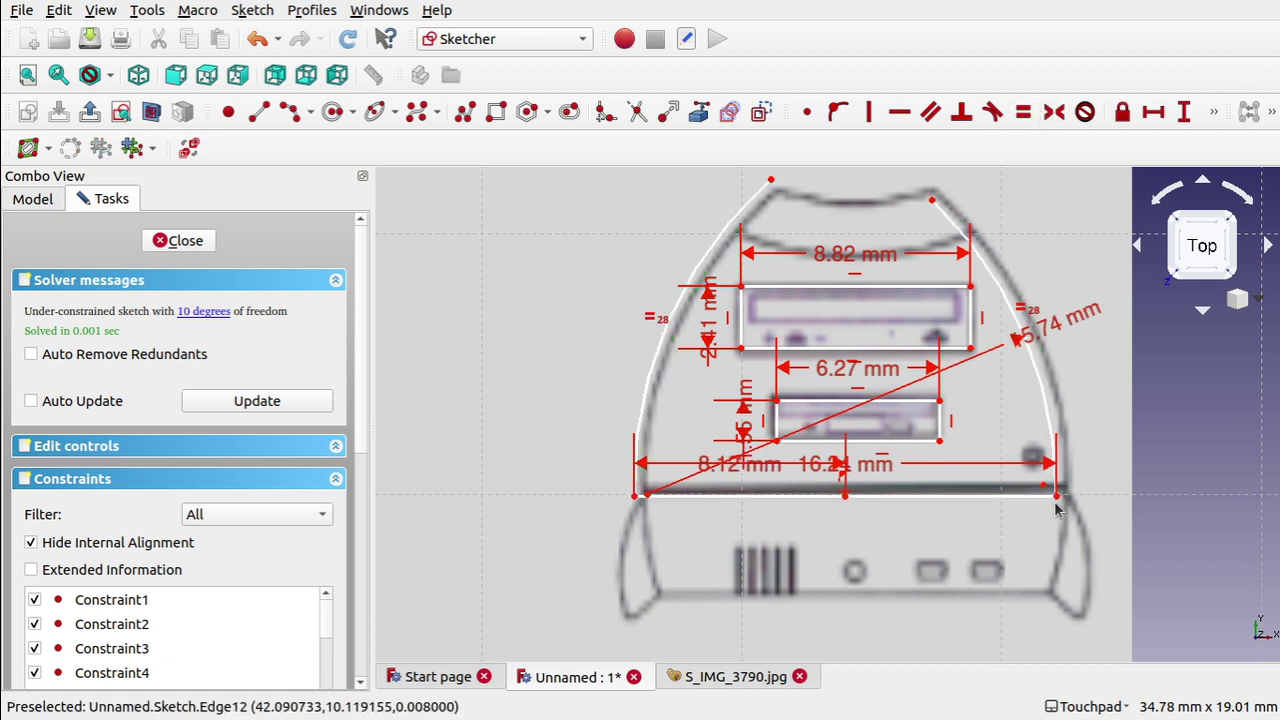
pyautogui.moveTo(1058, 500); pyautogui.dragTo(1071, 492)
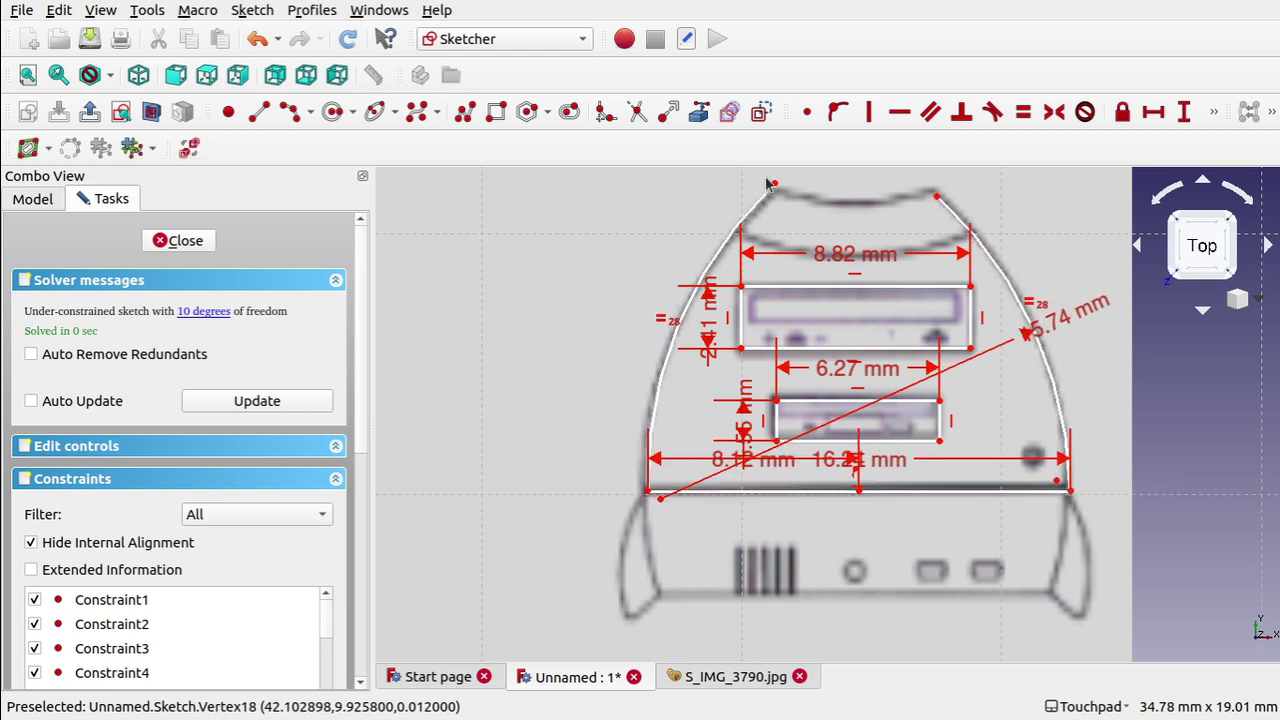
pyautogui.moveTo(777, 189); pyautogui.dragTo(780, 192)
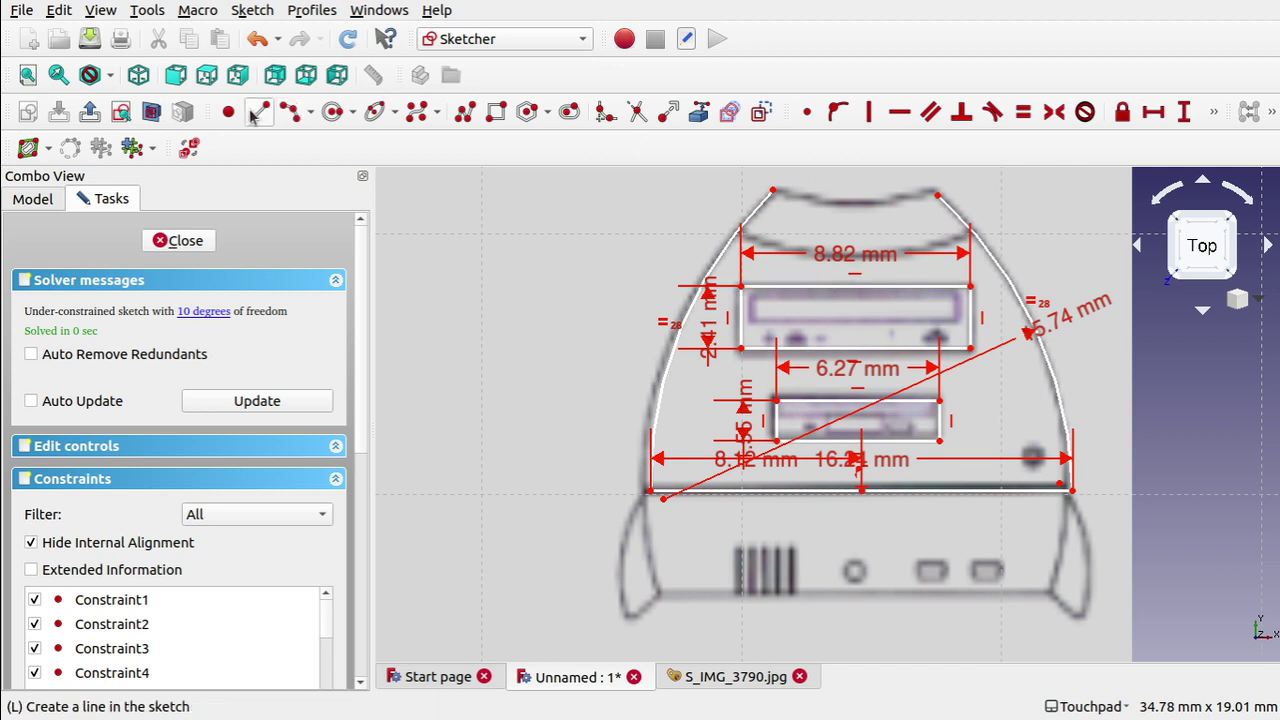
# Trace the case's concave top edge with a three-point arc from the top-left corner to the top-right corner
pyautogui.click(291, 114)
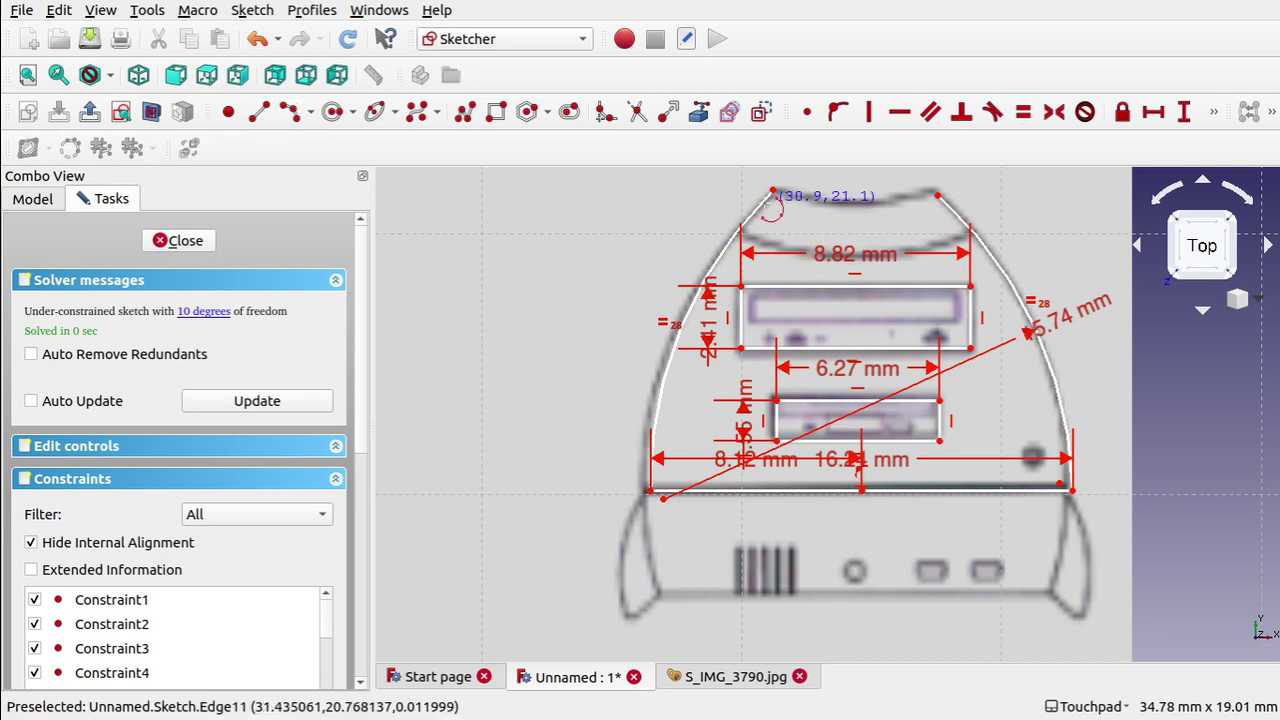
pyautogui.click(775, 190)
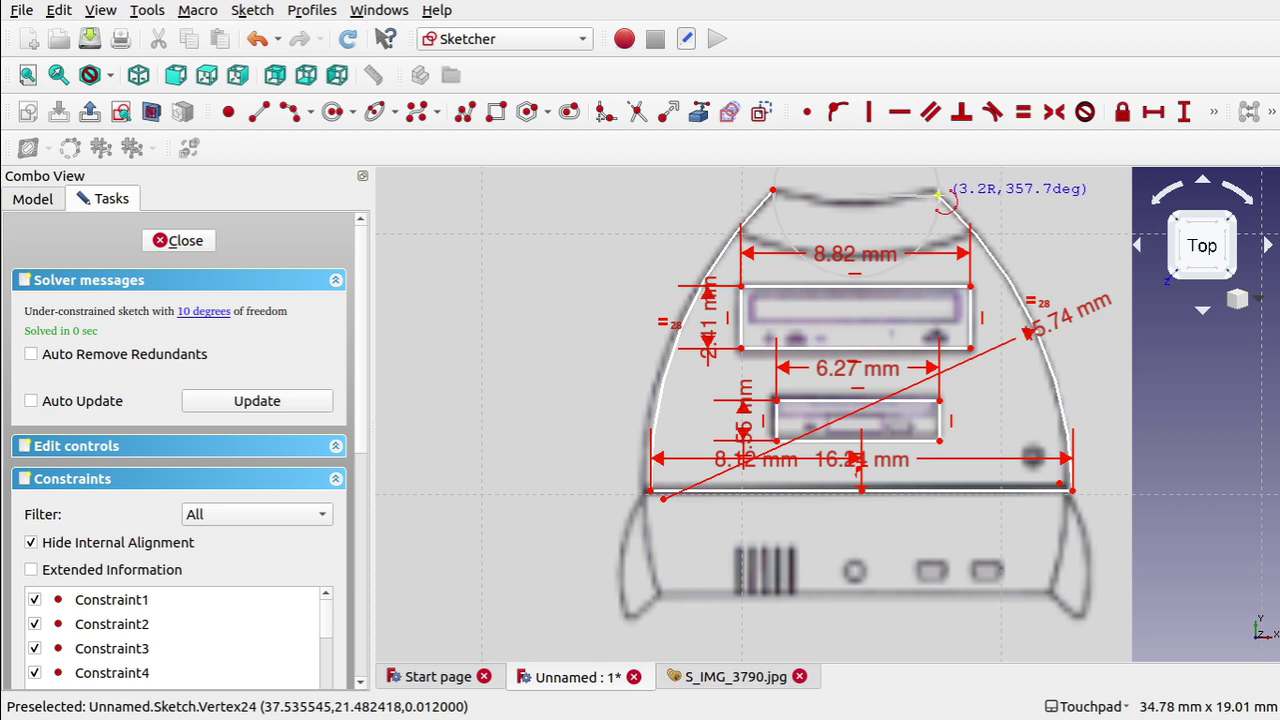
pyautogui.click(939, 196)
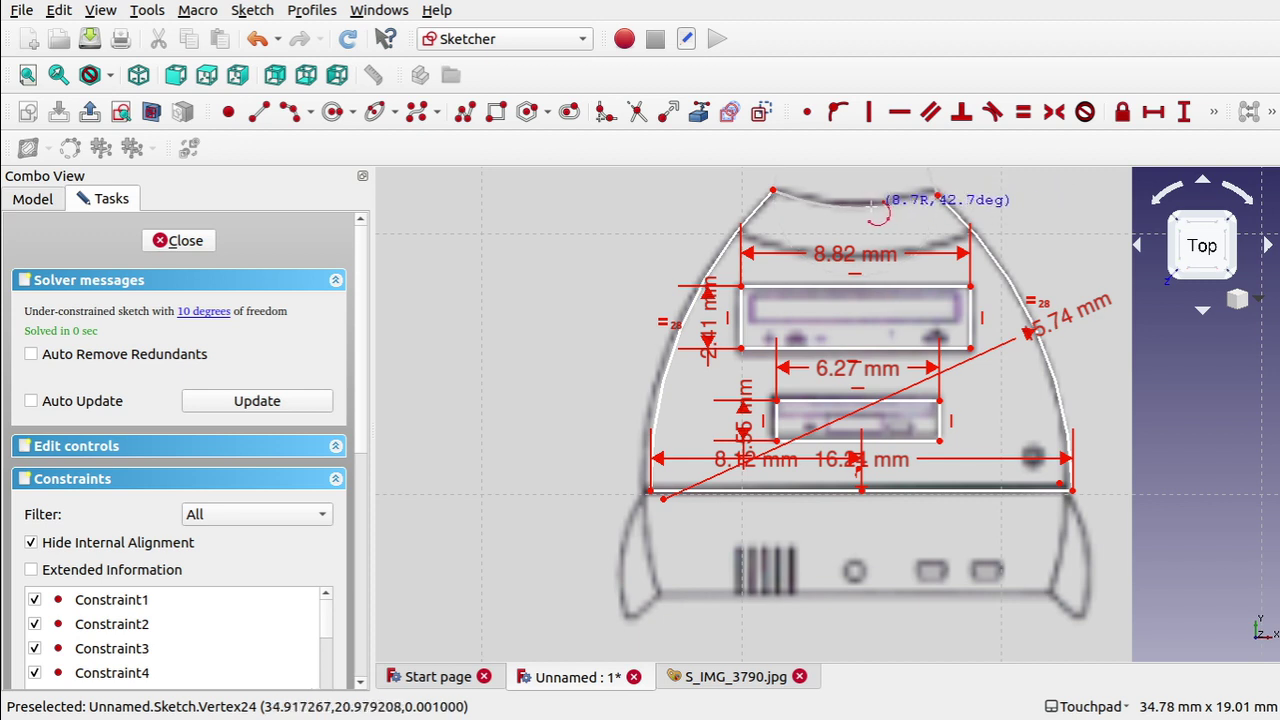
pyautogui.click(868, 208)
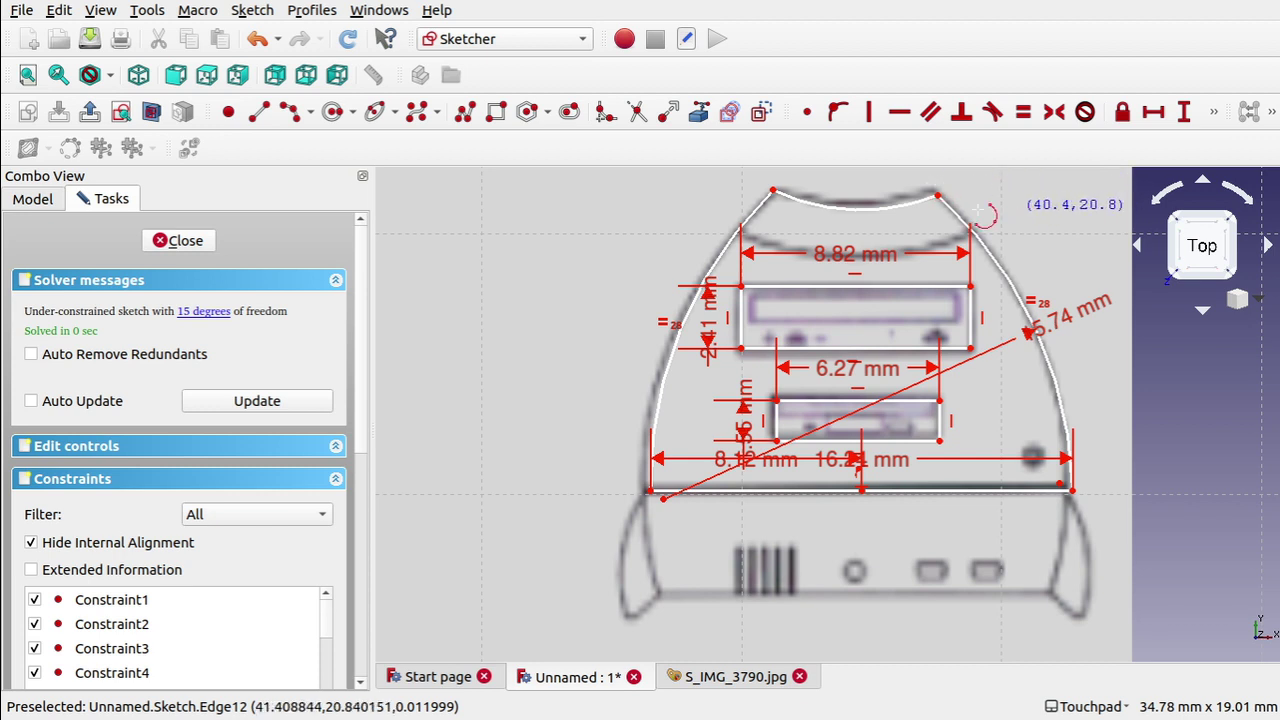
pyautogui.press('Escape')
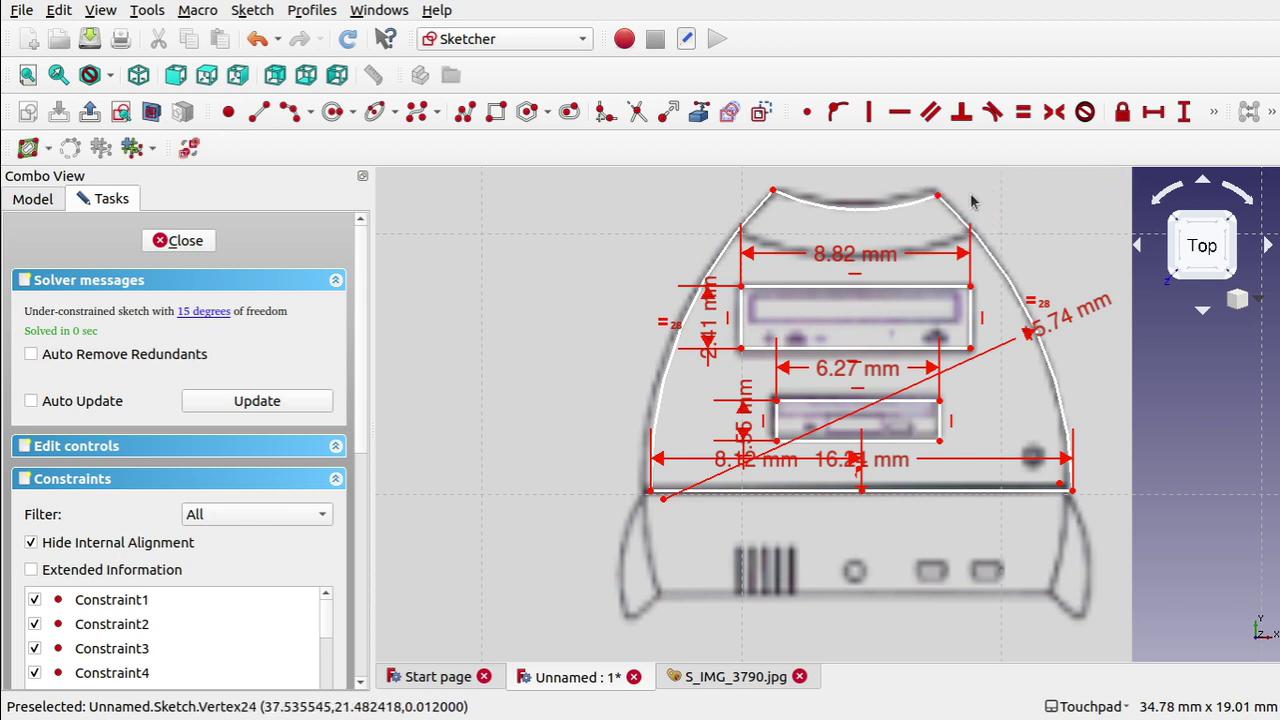
# Make both ends of the top arc coincident with the side arcs' upper endpoints, adjusting the top corners to the blueprint
pyautogui.click(906, 193)
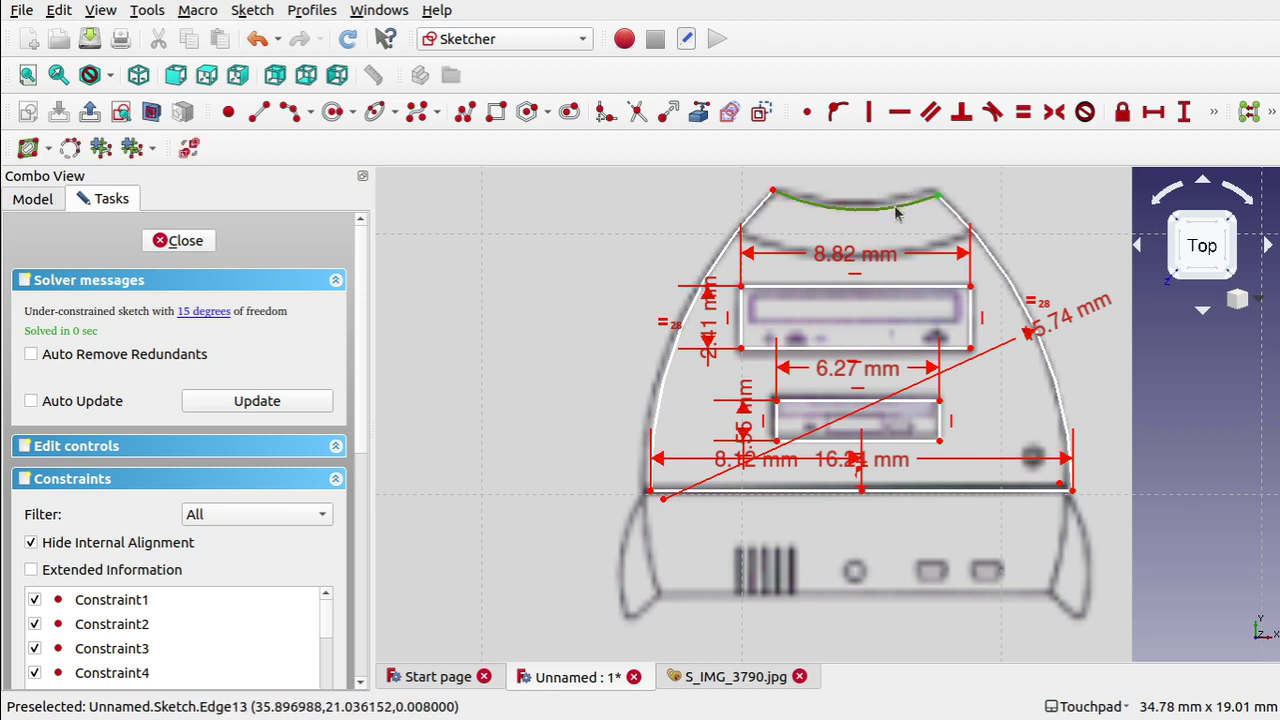
pyautogui.click(896, 210)
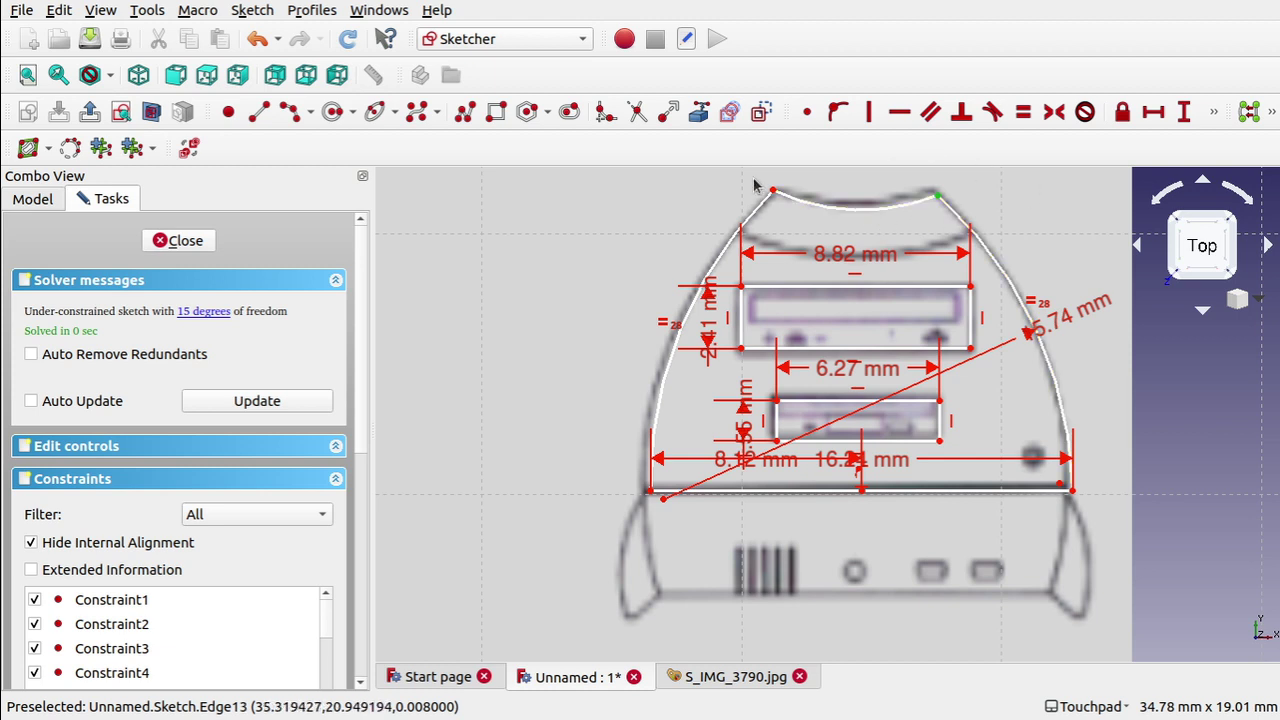
pyautogui.click(807, 111)
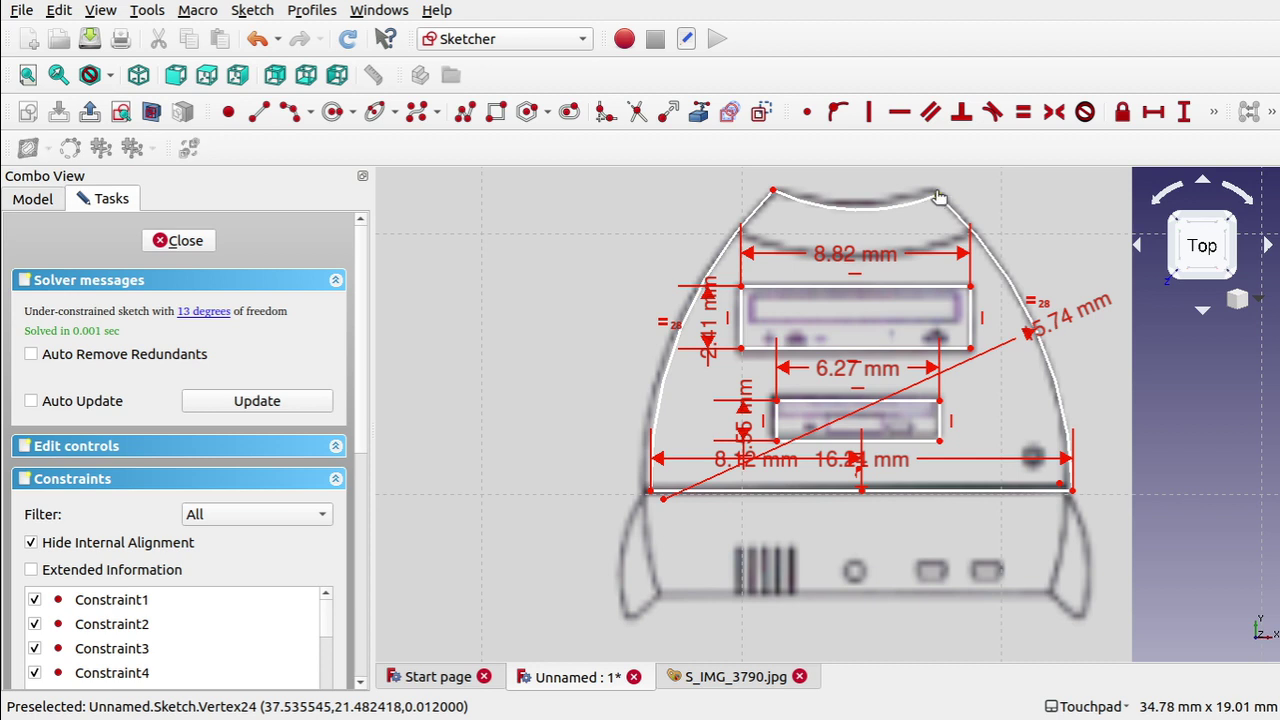
pyautogui.moveTo(939, 197); pyautogui.dragTo(932, 195)
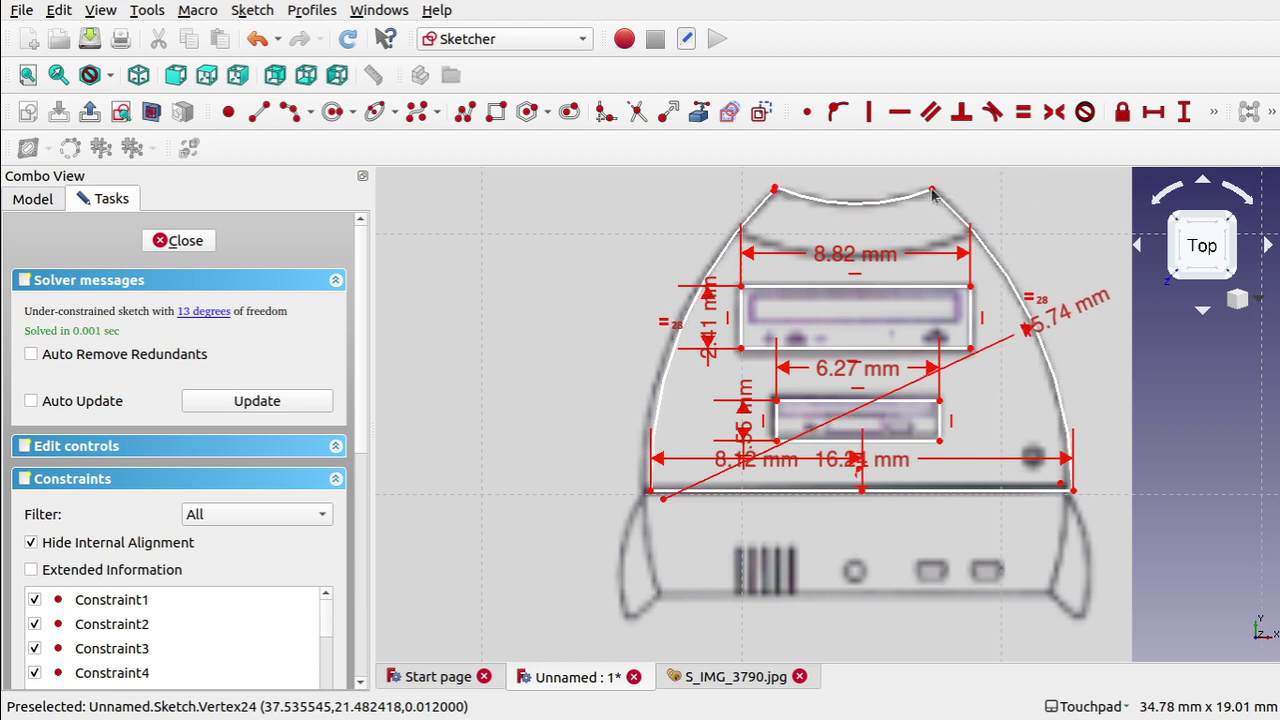
pyautogui.click(773, 188)
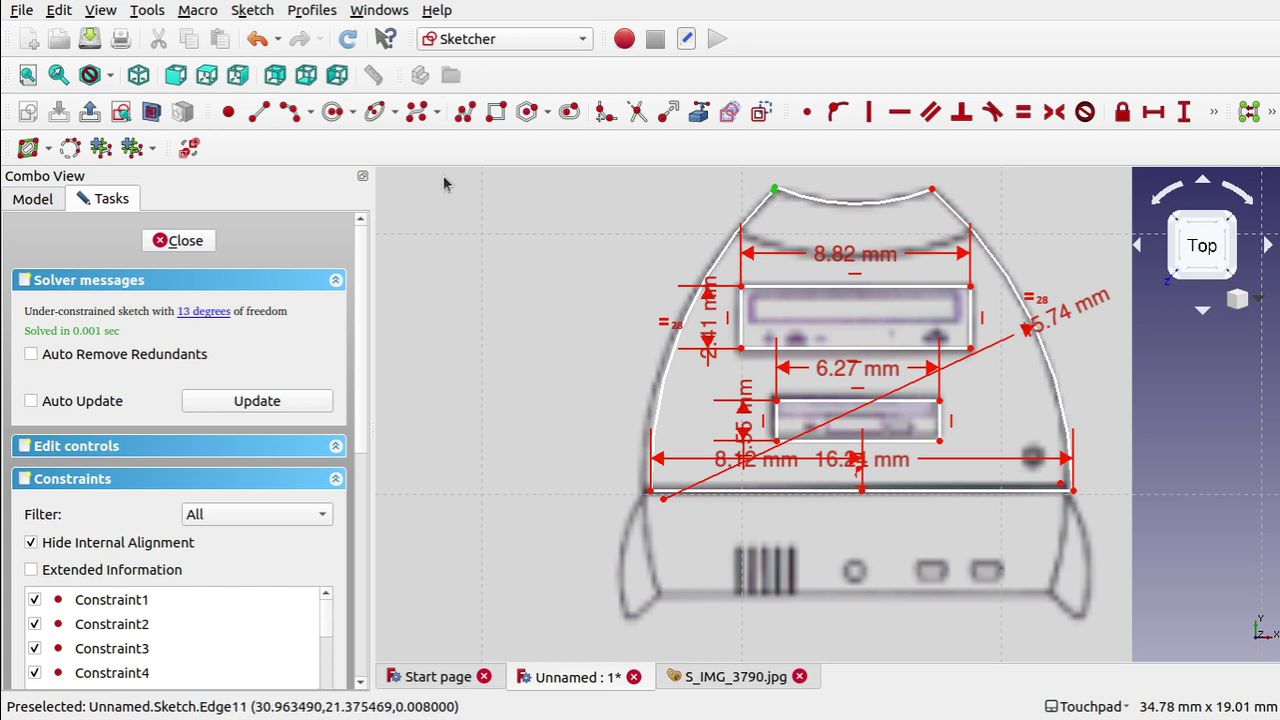
pyautogui.click(807, 111)
pyautogui.click(776, 192)
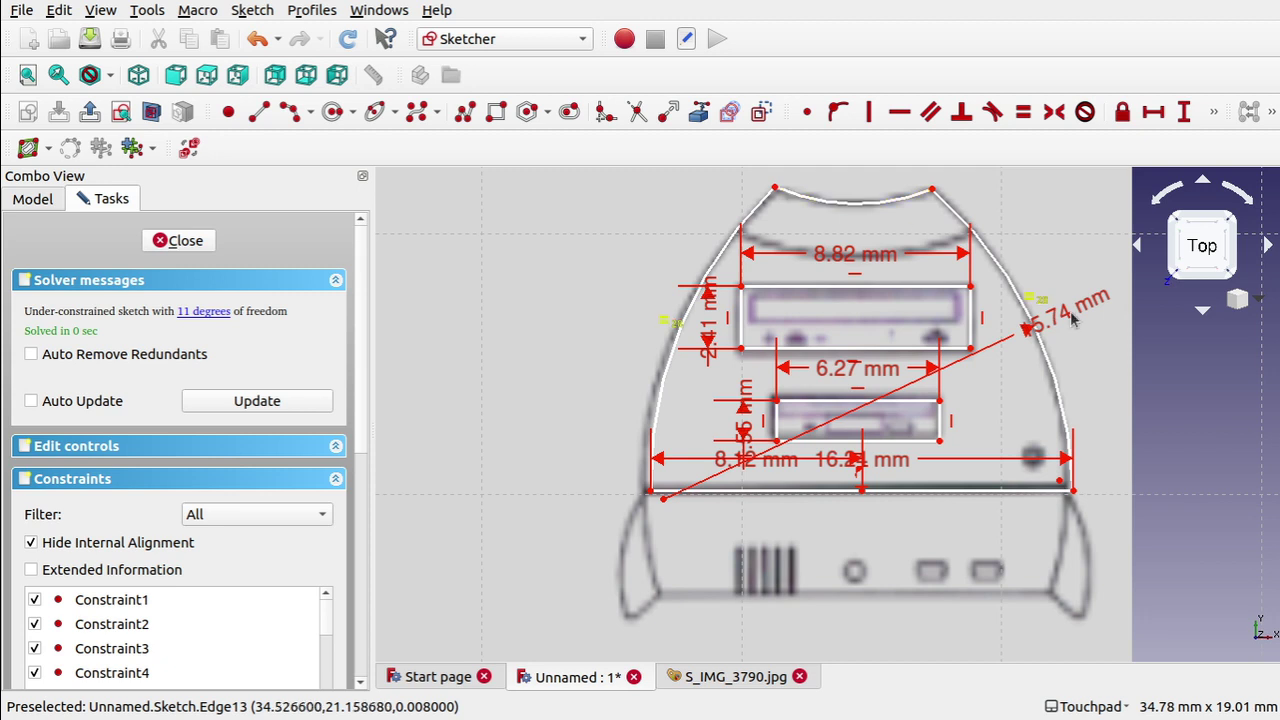
# Constrain the top arc's radius to about 7.73 mm
pyautogui.click(848, 205)
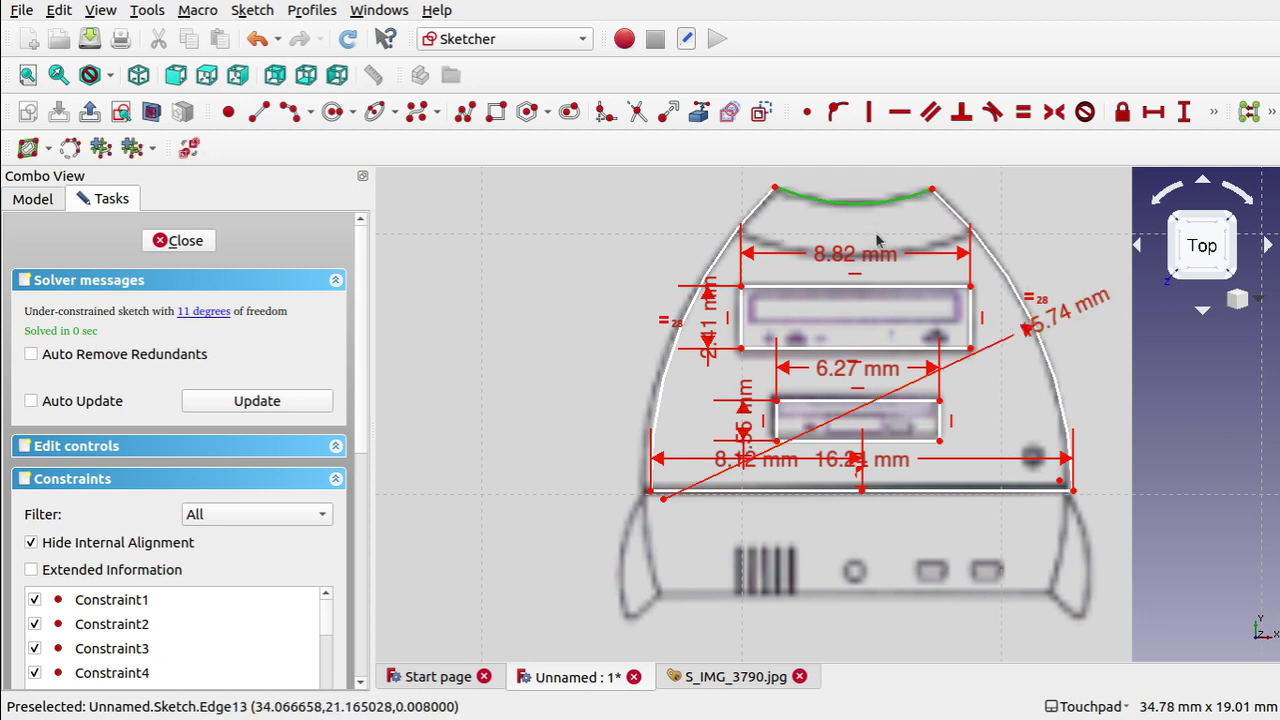
pyautogui.click(1213, 113)
pyautogui.click(843, 150)
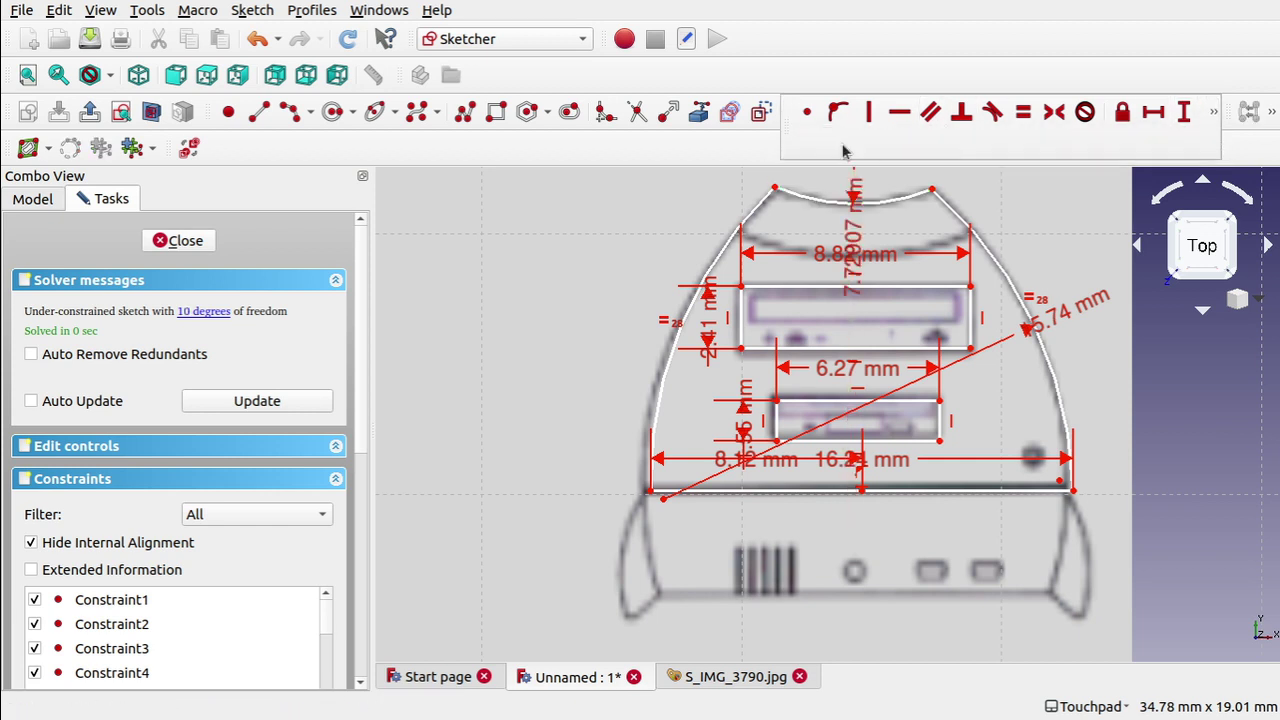
pyautogui.click(755, 413)
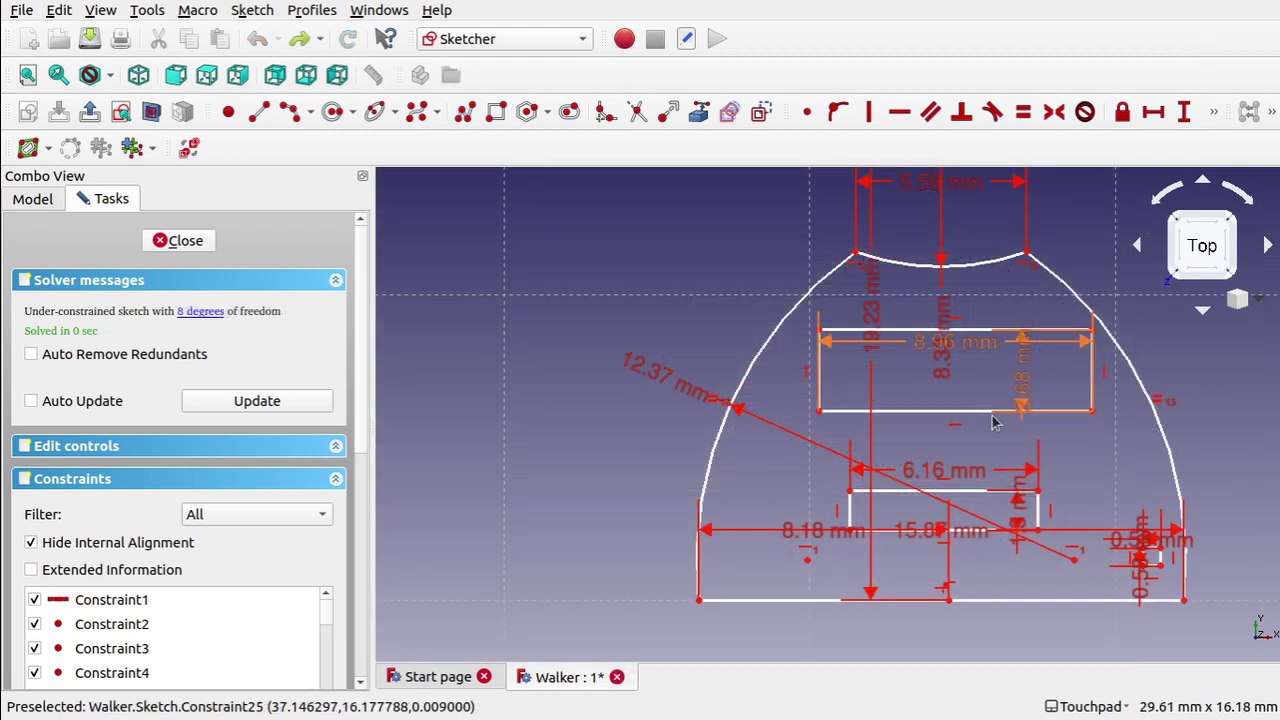
# Inspect the Walker document's front-view sketch and its upper drive bay height dimension
pyautogui.scroll(6, 1051, 510)
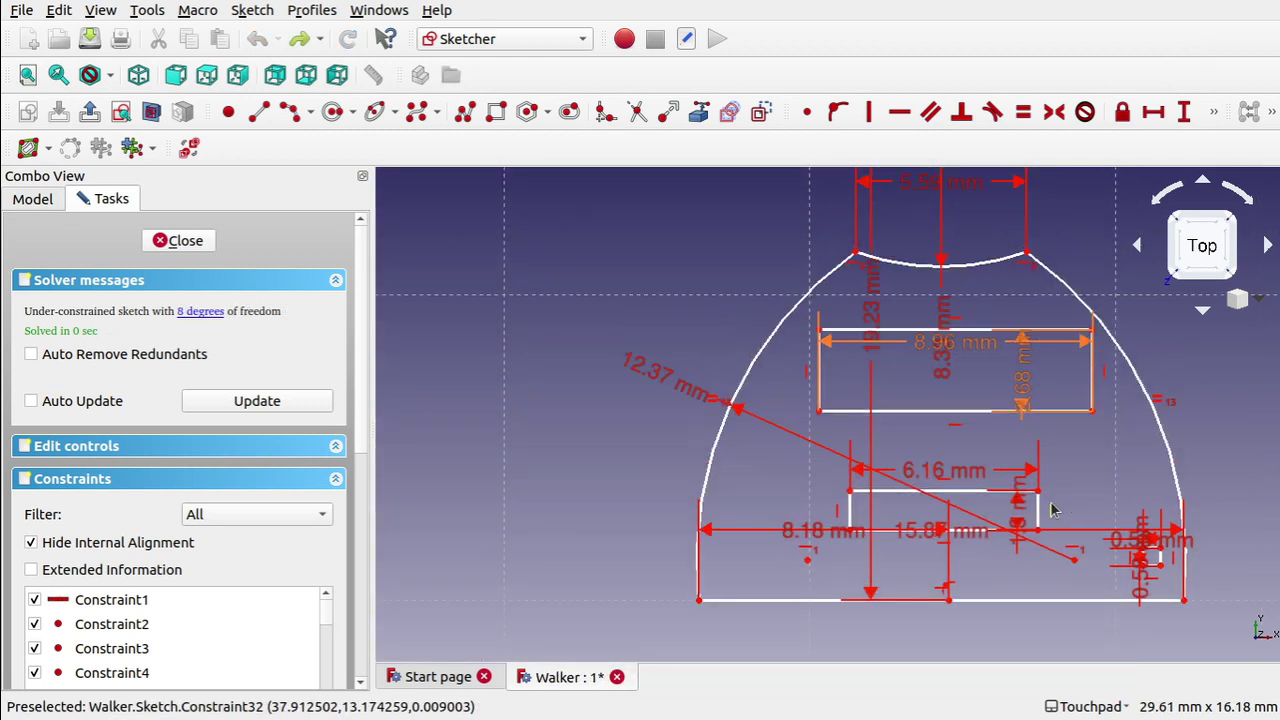
pyautogui.scroll(-6, 1051, 510)
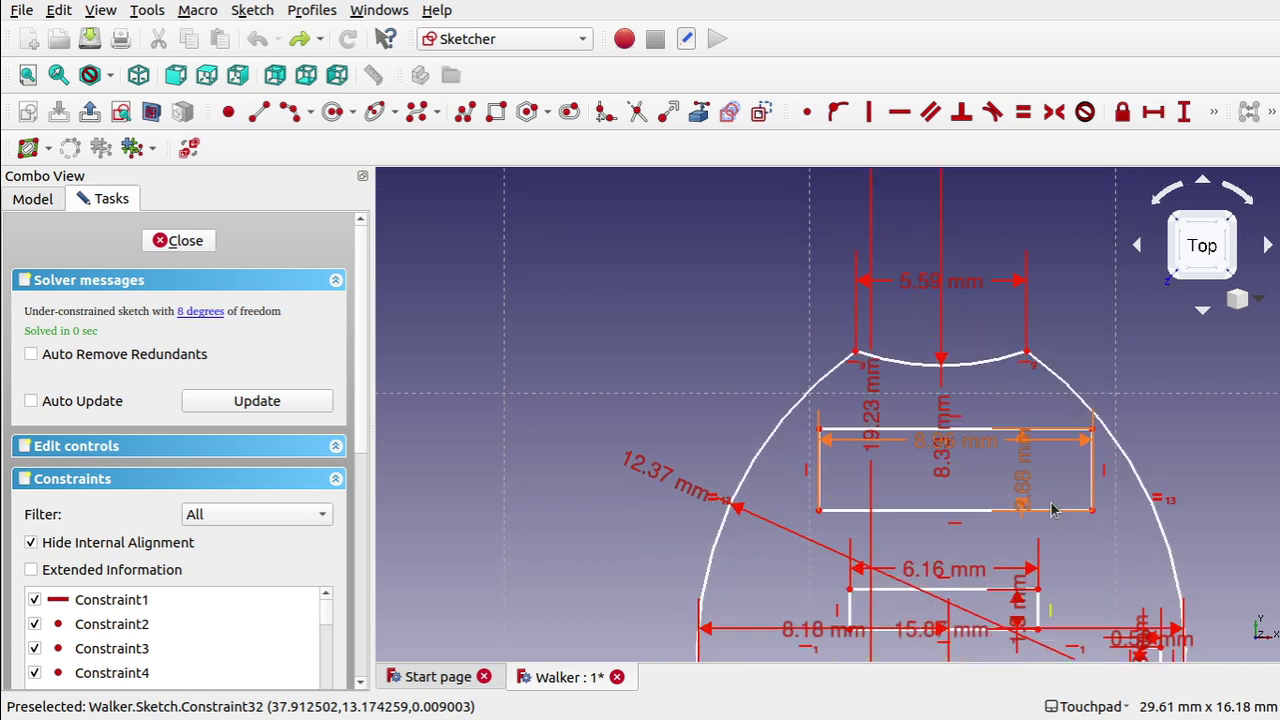
pyautogui.scroll(1, 1051, 510)
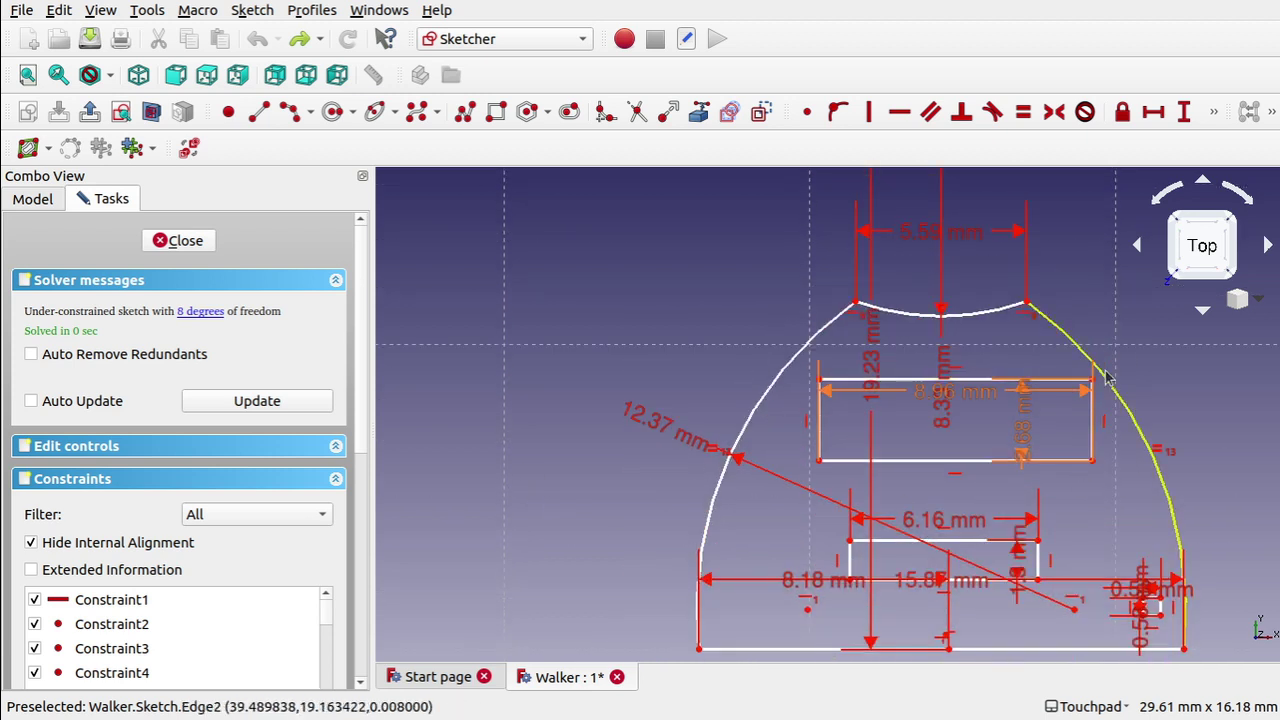
pyautogui.click(1030, 388)
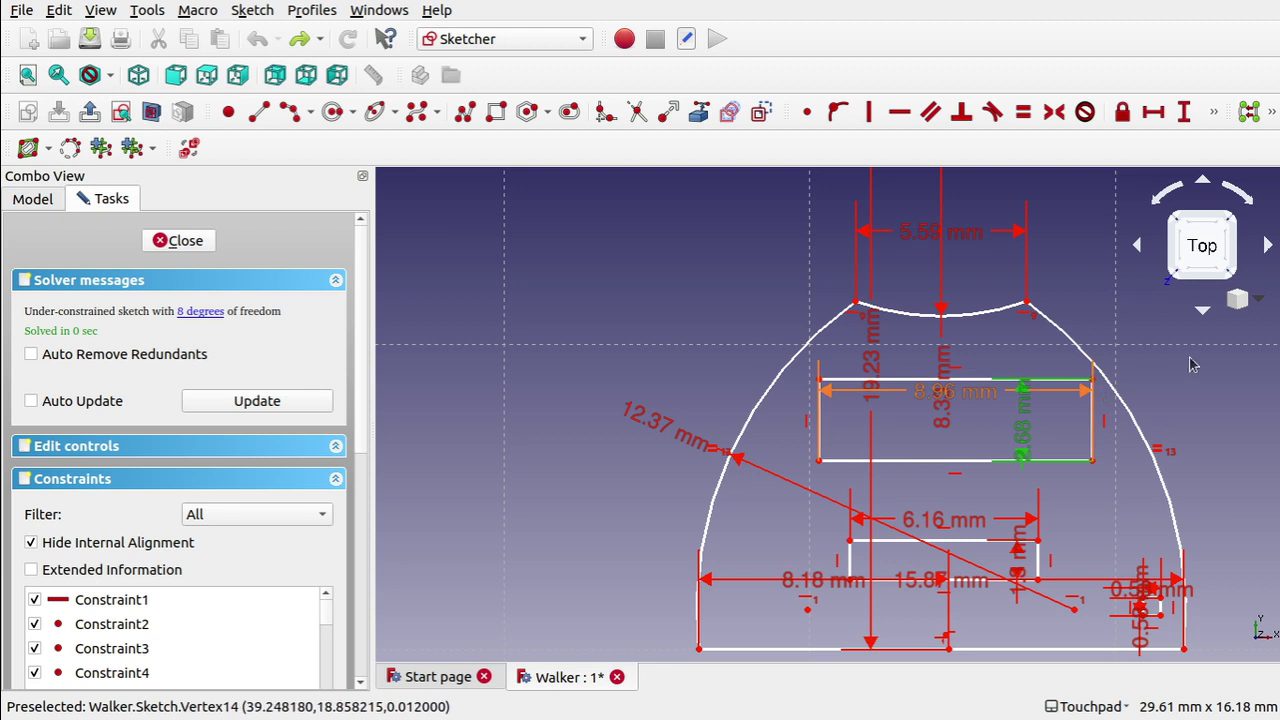
pyautogui.click(1120, 398)
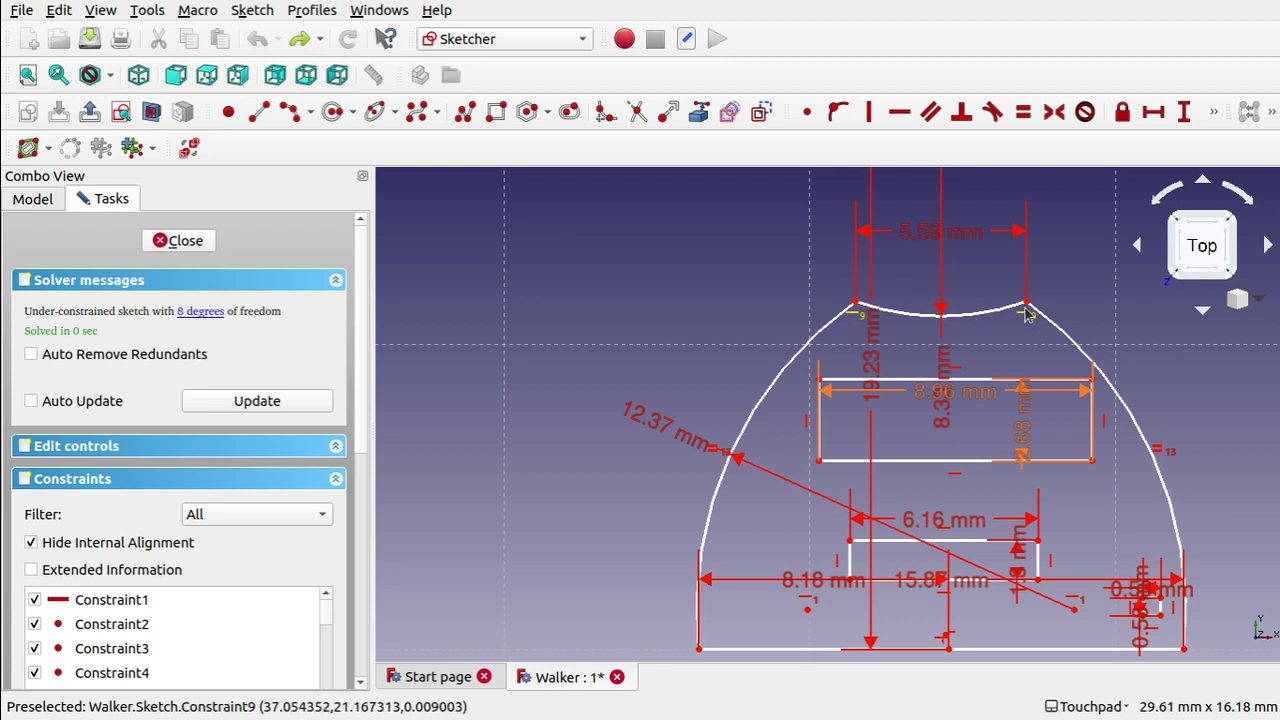
# Delete the horizontal constraint between the two top corners and test moving the top-right corner, undoing the moves
pyautogui.moveTo(1025, 308)
pyautogui.mouseDown()
pyautogui.moveTo(1023, 293)
pyautogui.moveTo(1027, 308)
pyautogui.mouseUp()
pyautogui.hotkey('ctrl', 'z')
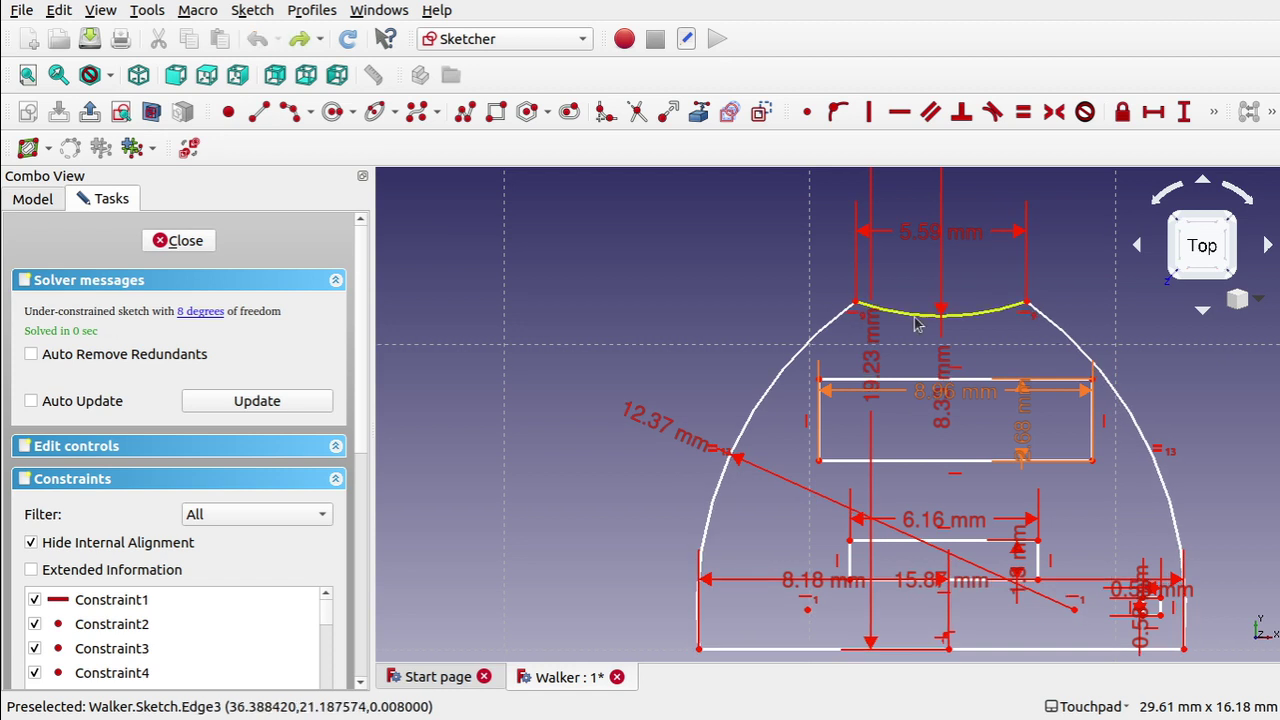
pyautogui.click(857, 318)
pyautogui.press('Delete')
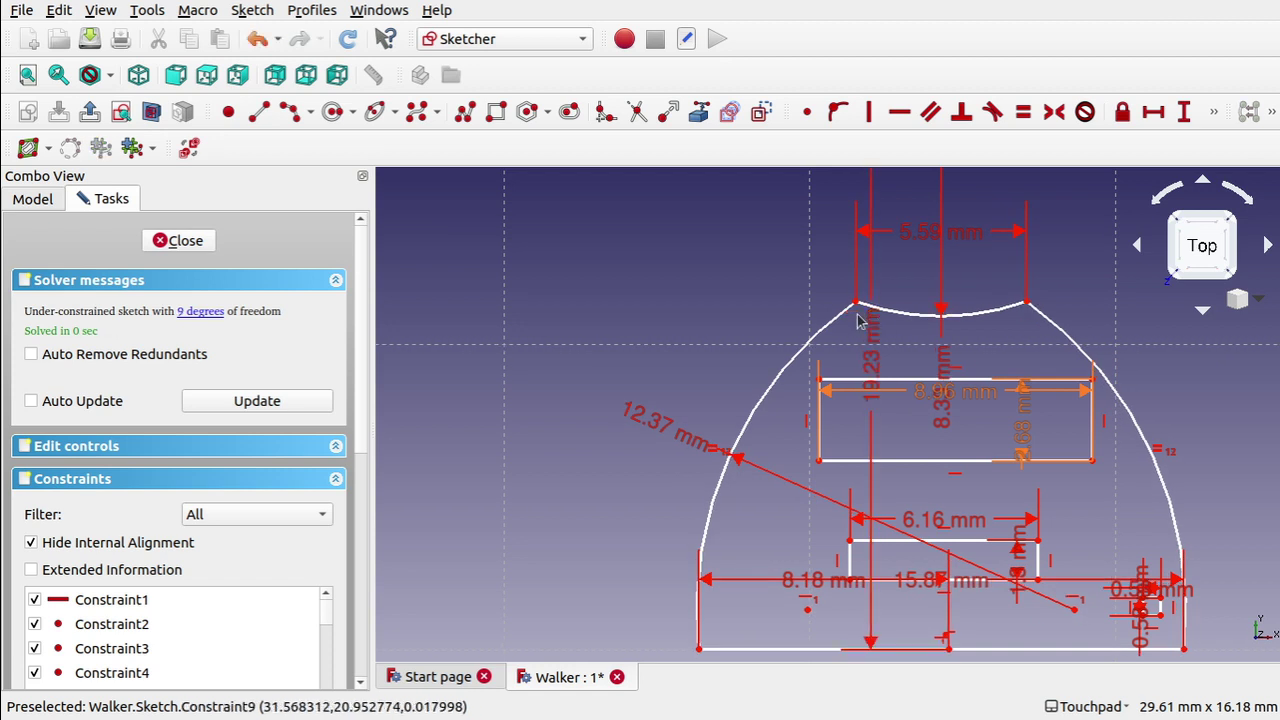
pyautogui.moveTo(1027, 305)
pyautogui.mouseDown()
pyautogui.moveTo(1040, 350)
pyautogui.moveTo(1010, 430)
pyautogui.moveTo(1065, 404)
pyautogui.moveTo(1030, 280)
pyautogui.moveTo(1025, 290)
pyautogui.mouseUp()
pyautogui.hotkey('ctrl', 'z')
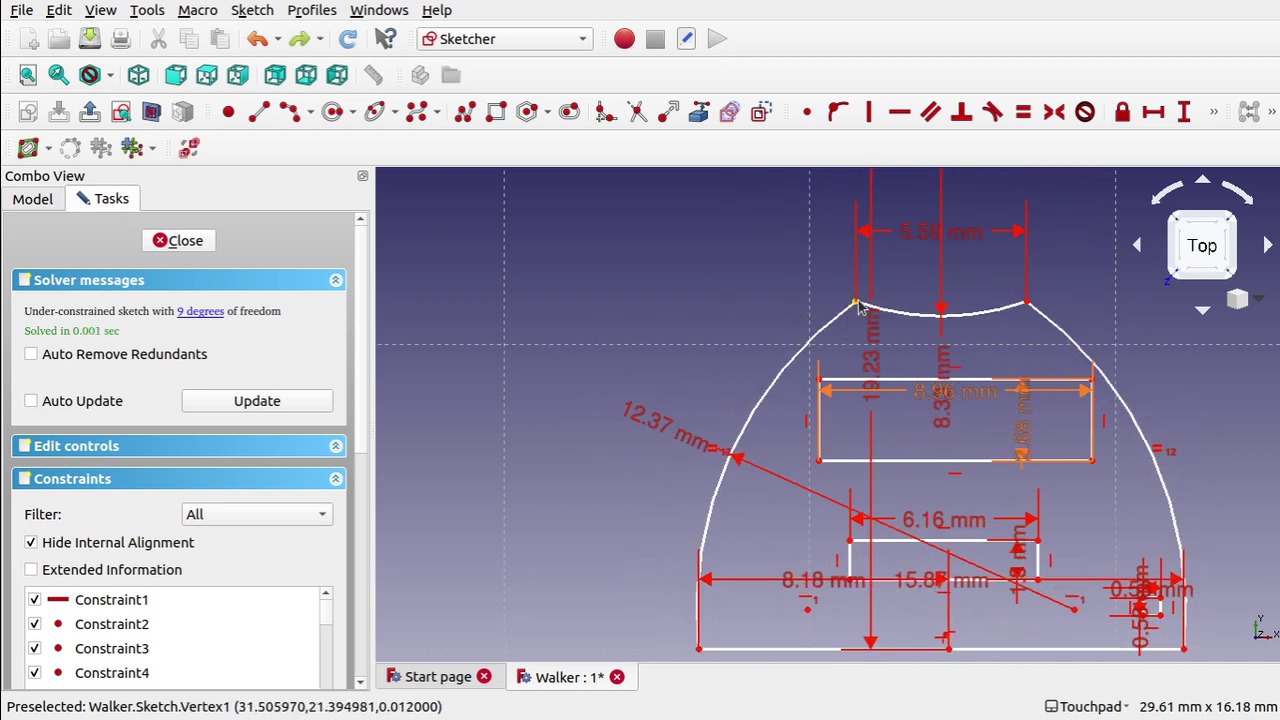
# Apply a horizontal constraint between the top-left and top-right corners, test it by moving the top-right corner, and undo the move
pyautogui.click(855, 302)
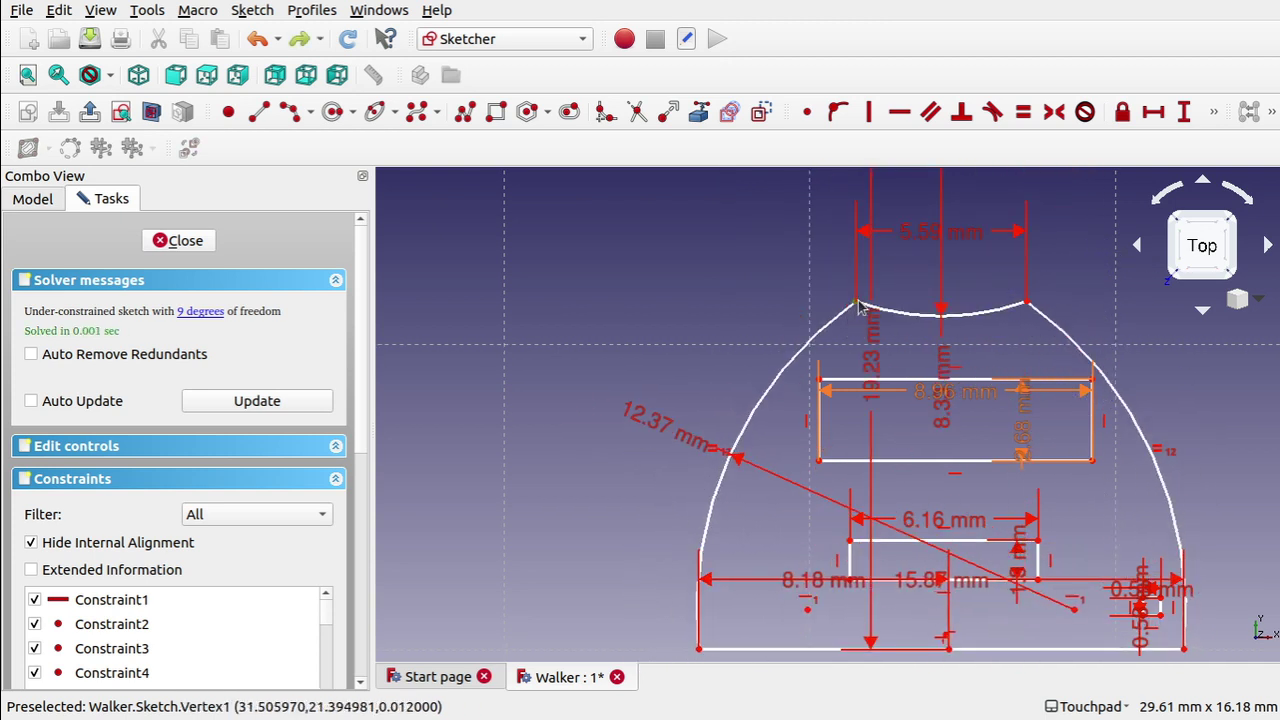
pyautogui.click(1027, 304)
pyautogui.click(899, 111)
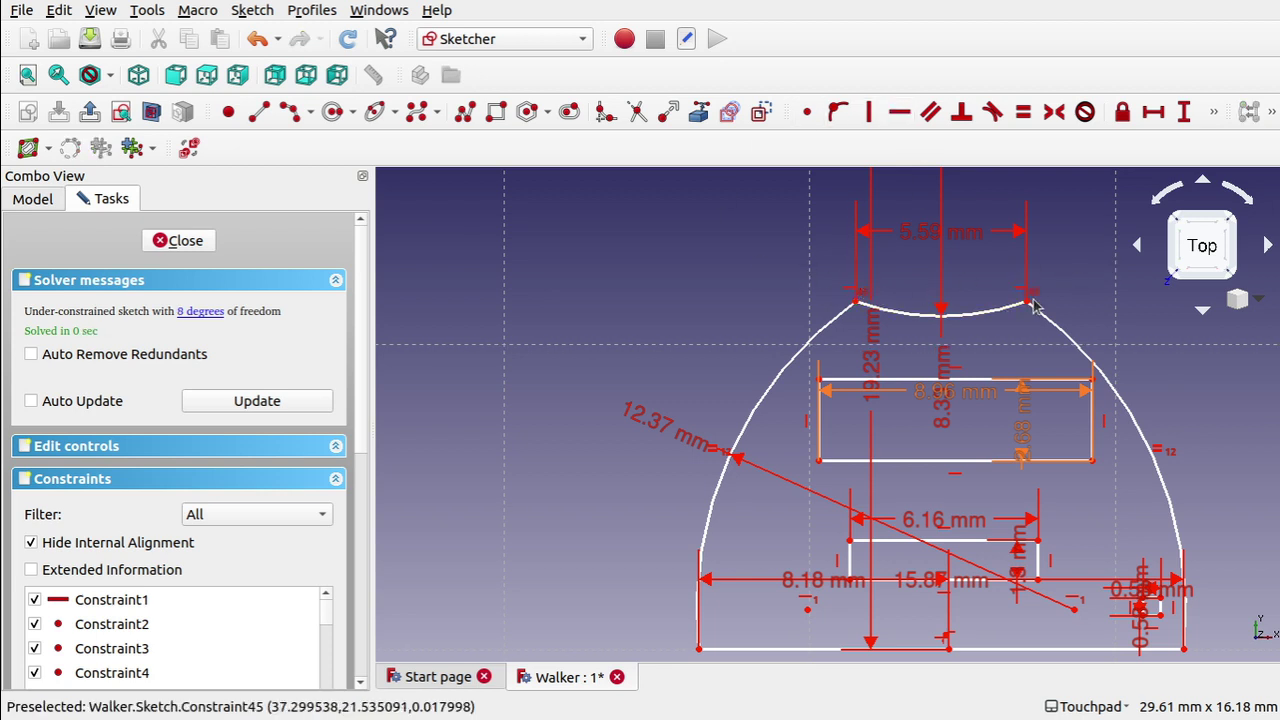
pyautogui.moveTo(1028, 301)
pyautogui.mouseDown()
pyautogui.moveTo(1034, 290)
pyautogui.moveTo(1035, 316)
pyautogui.mouseUp()
pyautogui.hotkey('ctrl', 'z')
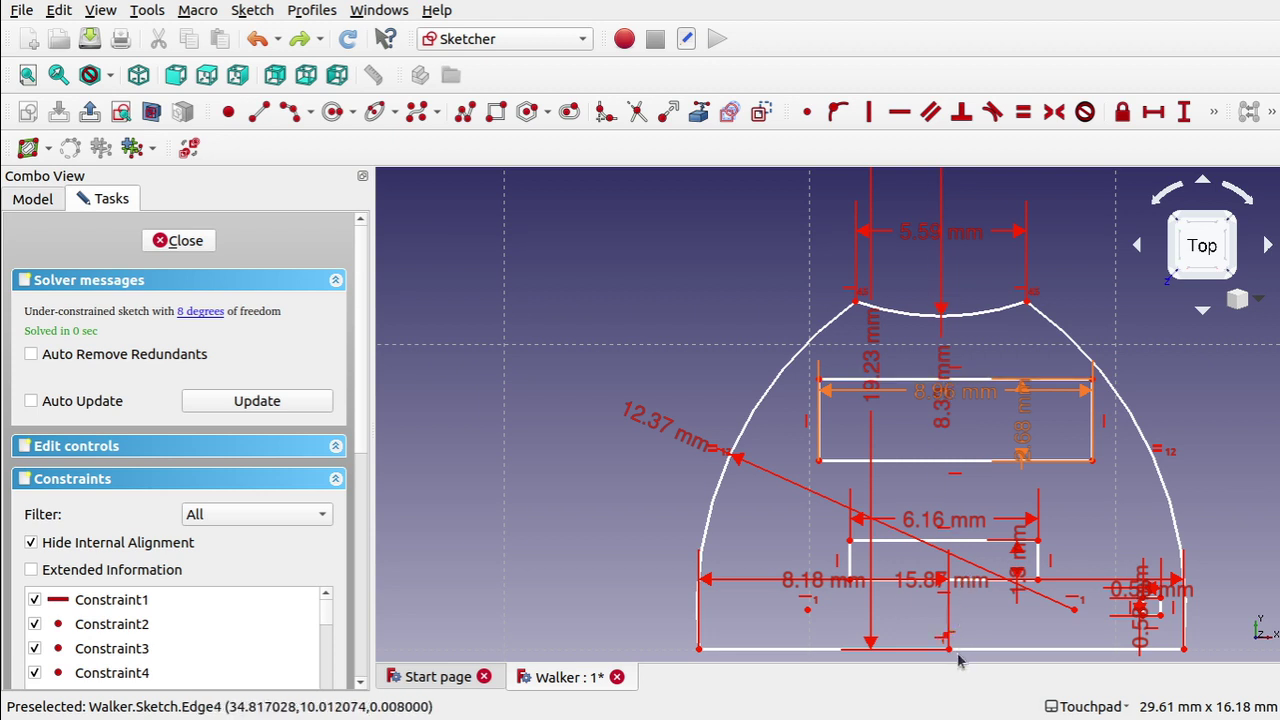
pyautogui.click(953, 542)
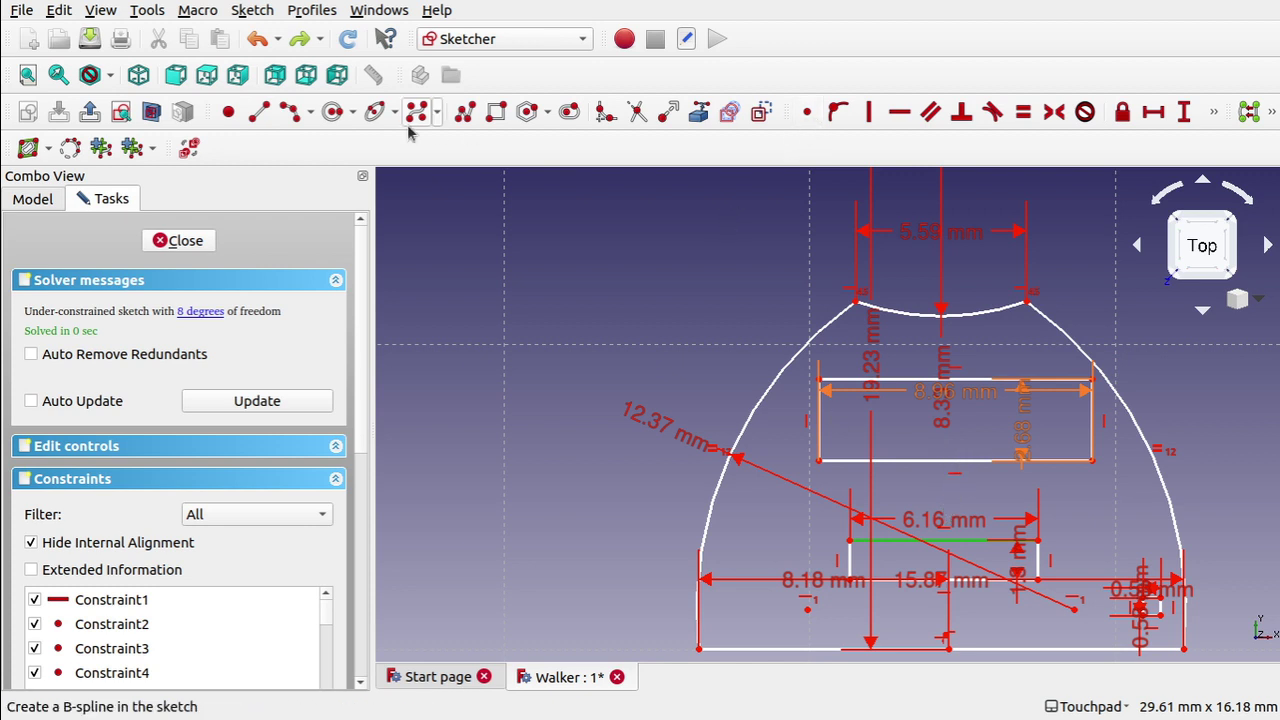
# Place a sketch point on the bottom edge of the upper drive bay near its middle
pyautogui.click(229, 116)
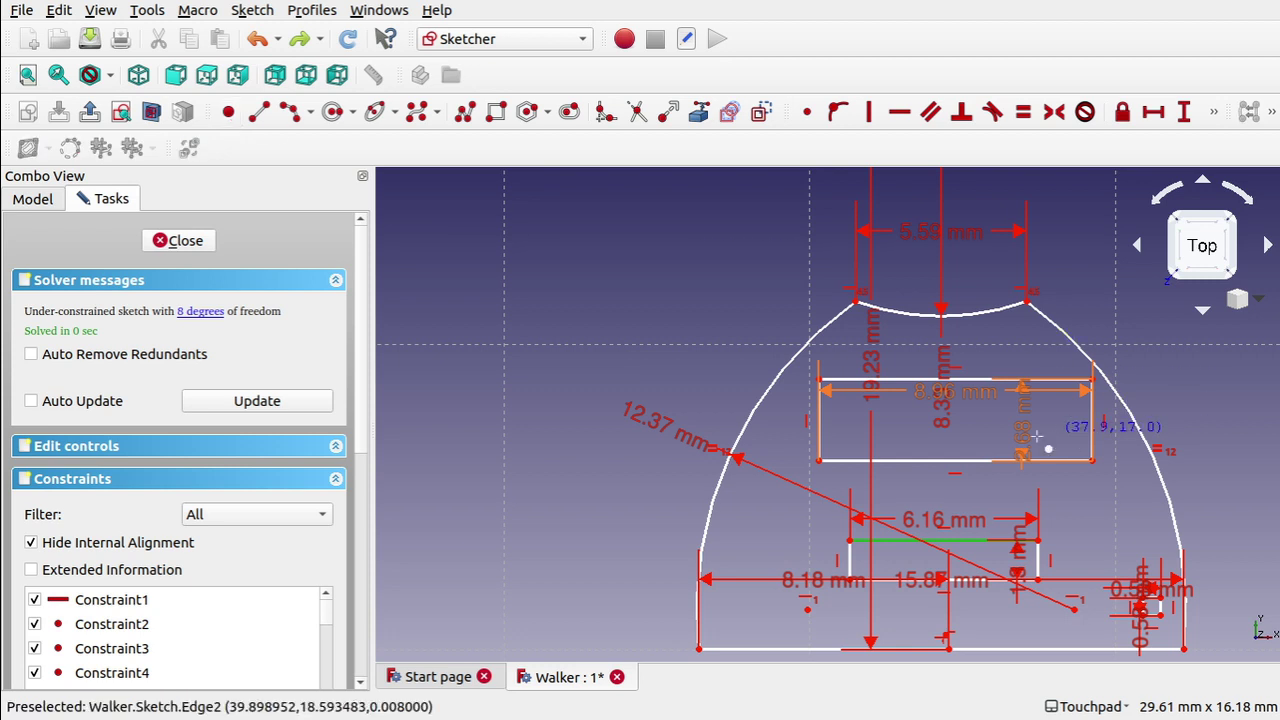
pyautogui.click(958, 461)
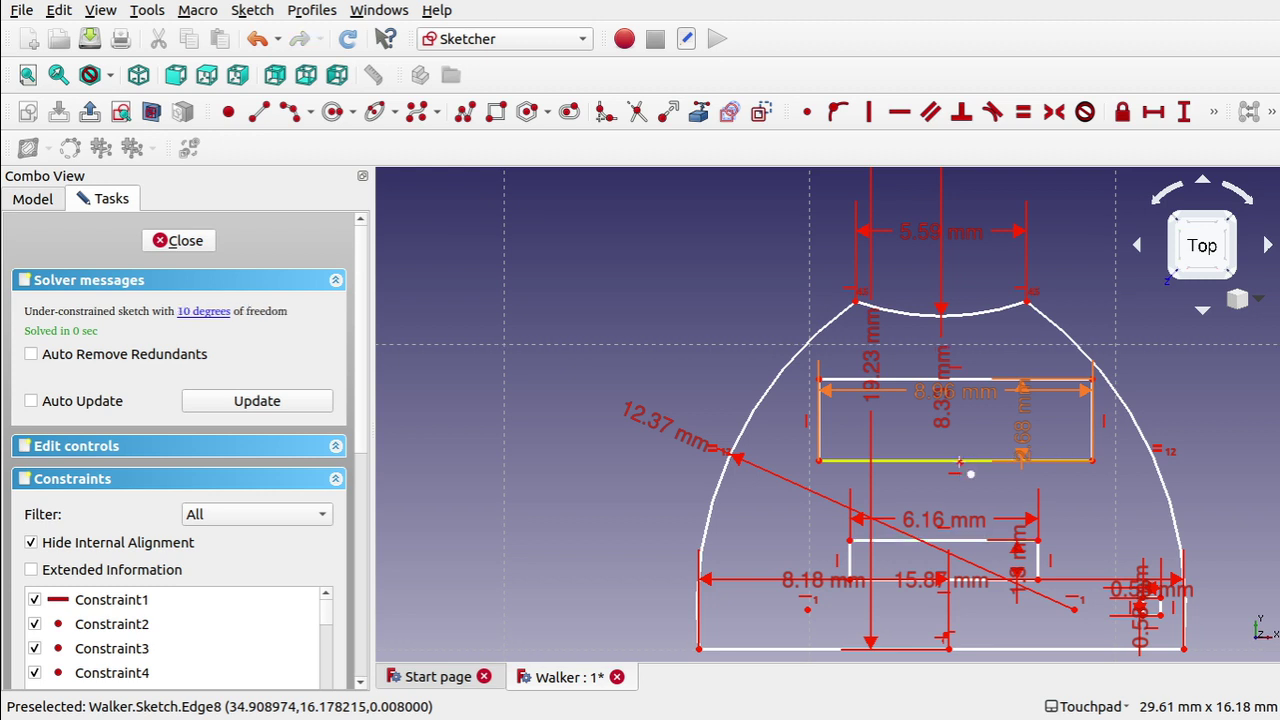
pyautogui.rightClick(958, 398)
# Inspect the length and name of the upper drive bay's width dimension
pyautogui.click(942, 385)
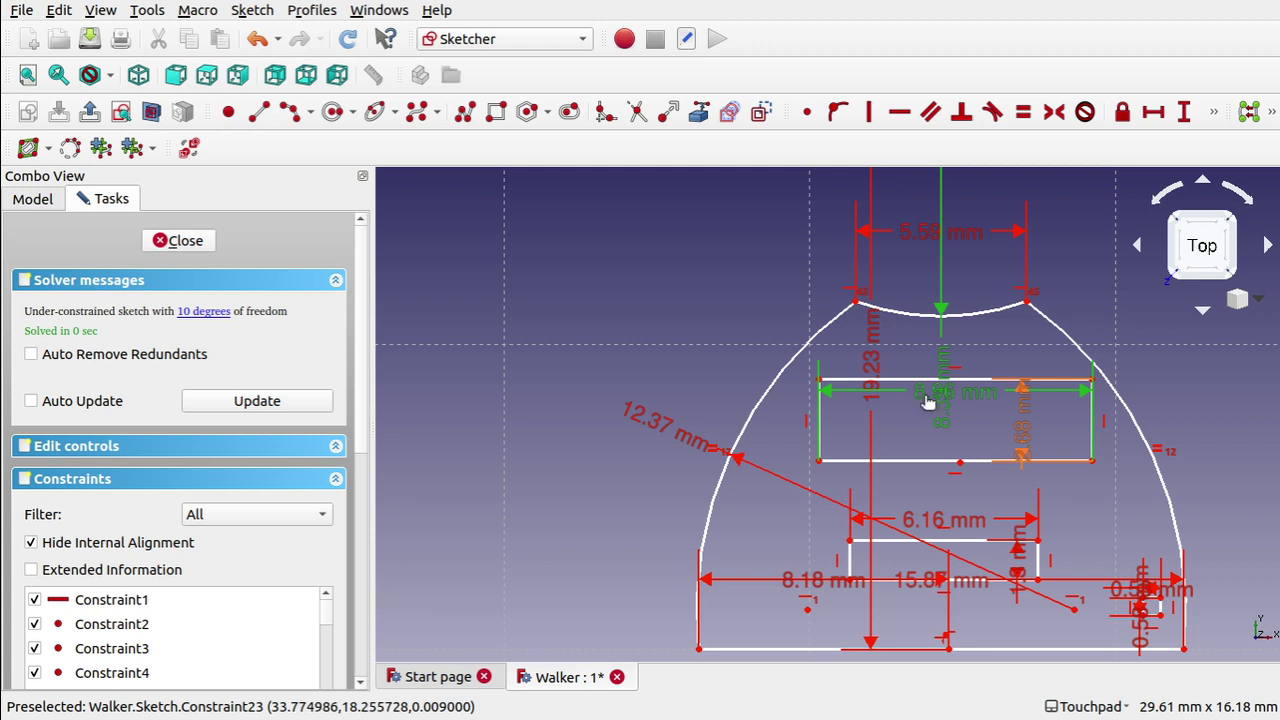
pyautogui.doubleClick(924, 398)
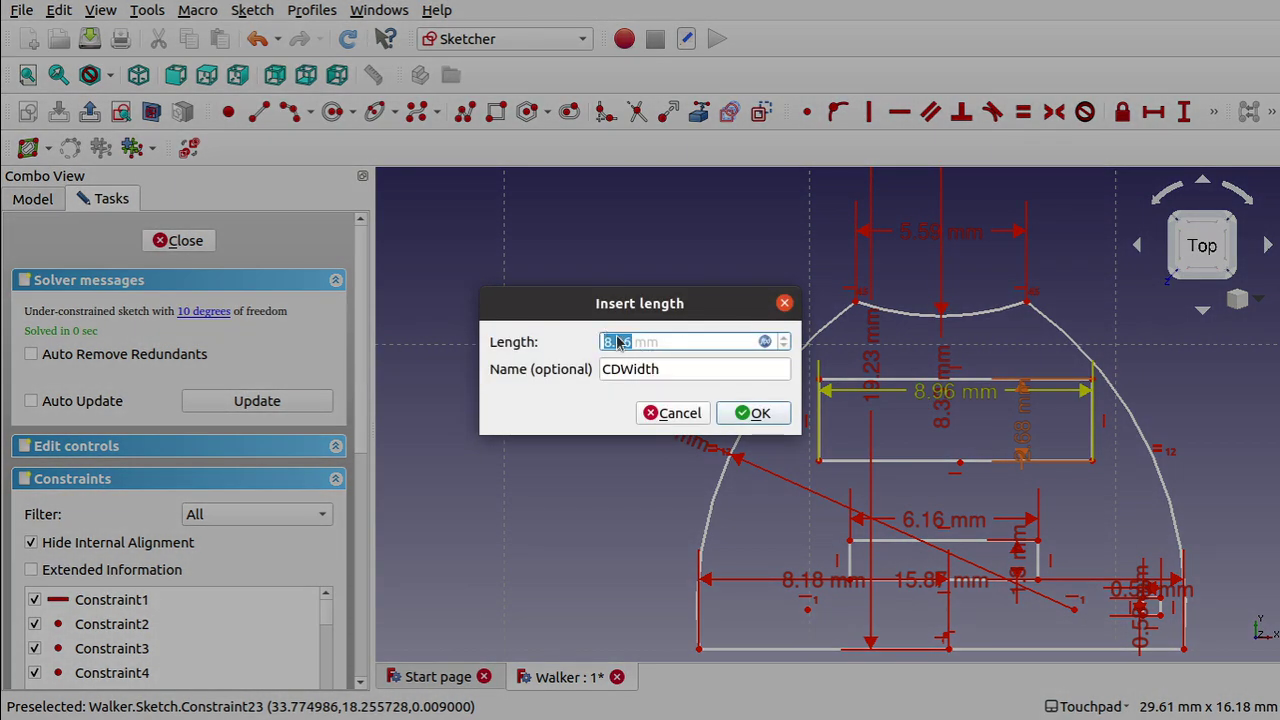
pyautogui.click(636, 372)
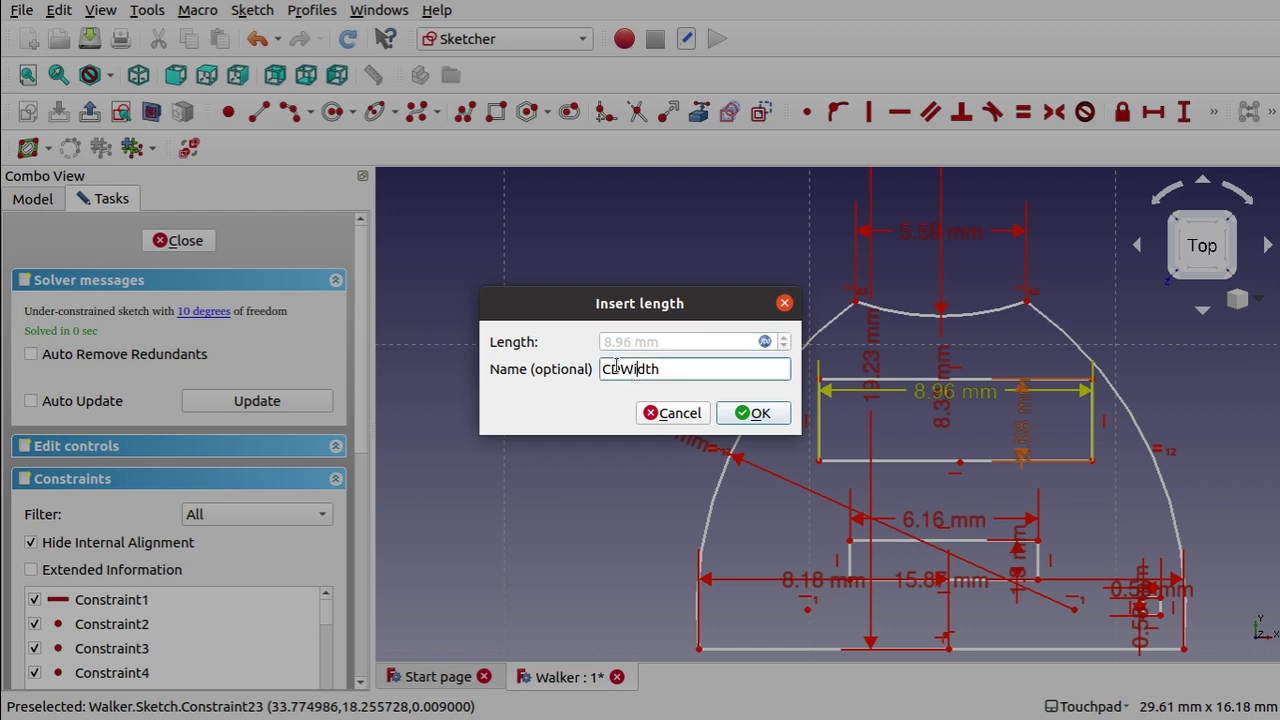
pyautogui.moveTo(683, 366); pyautogui.dragTo(620, 366)
pyautogui.click(674, 413)
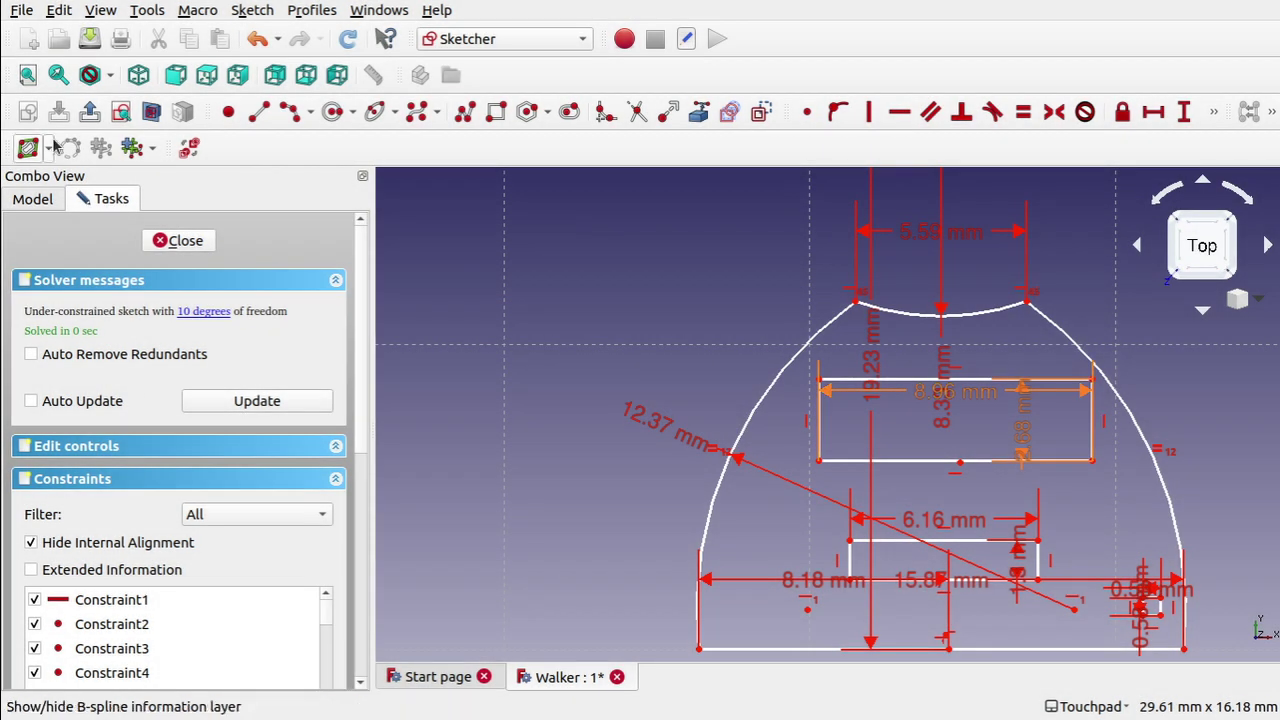
# Set the CDWidth value to 9 in the spreadsheet and save the document
pyautogui.click(34, 202)
pyautogui.doubleClick(97, 347)
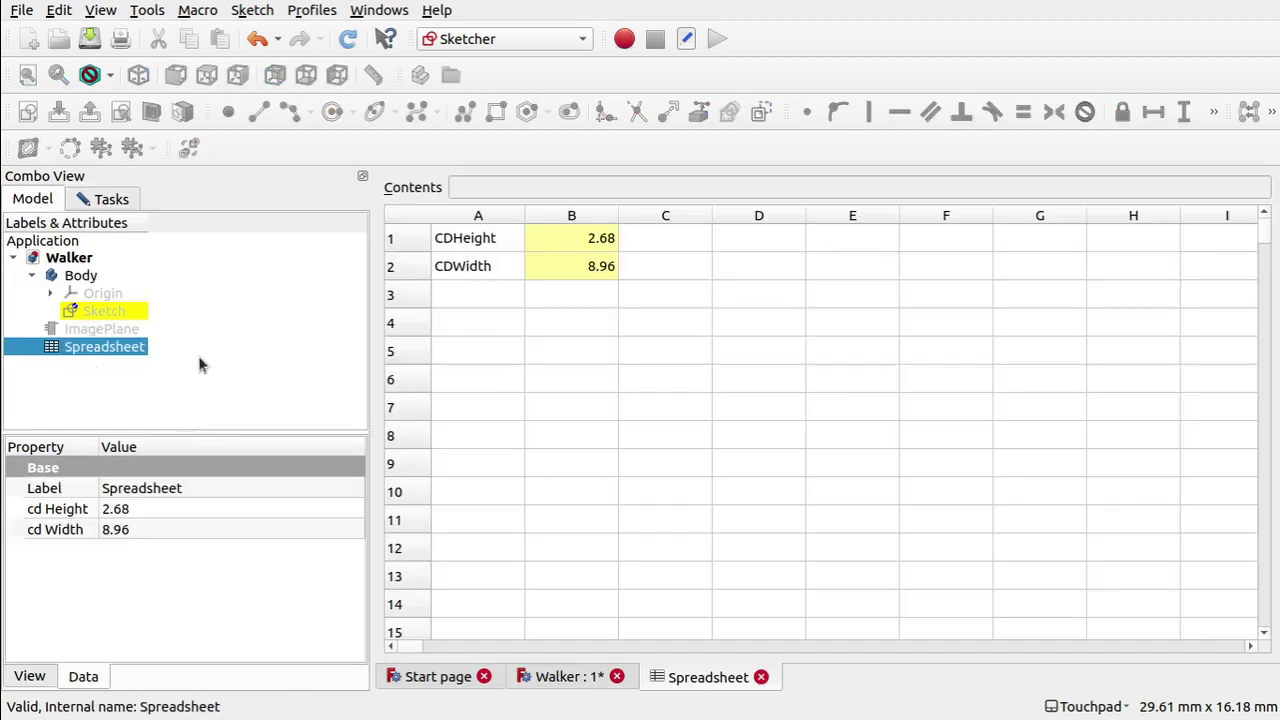
pyautogui.click(593, 276)
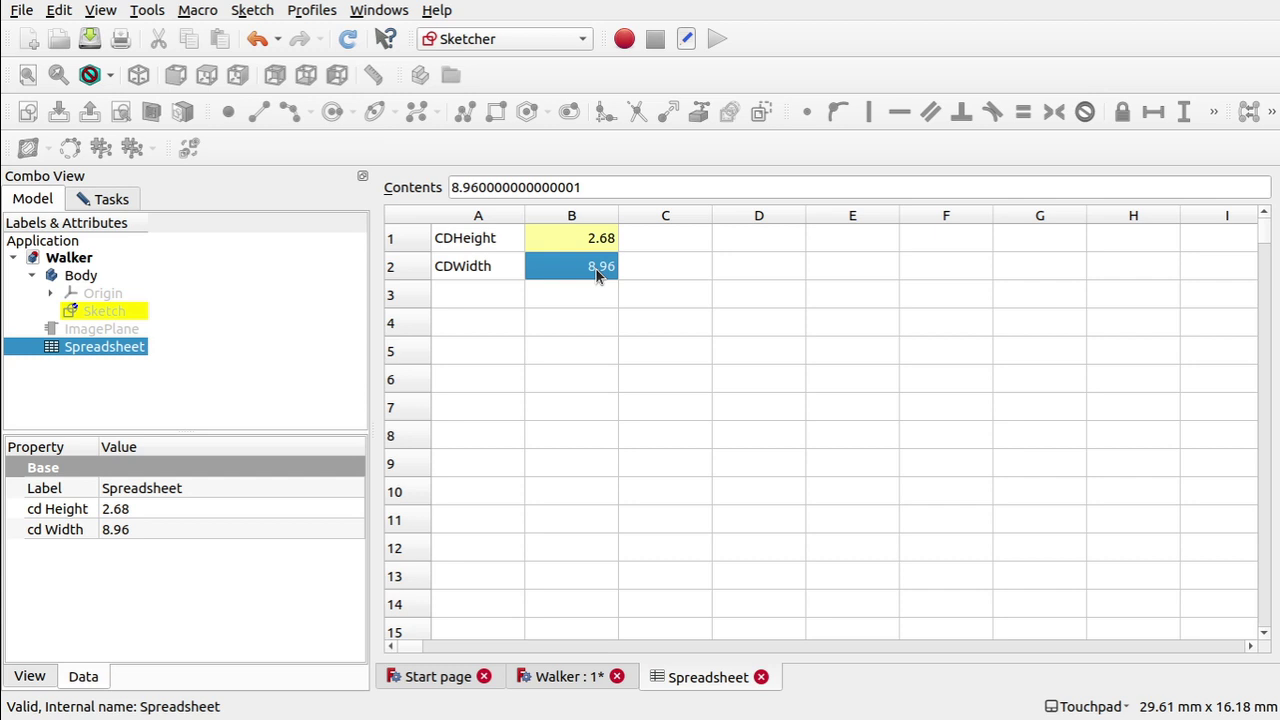
pyautogui.doubleClick(596, 270)
pyautogui.write('9')
pyautogui.press('Return')
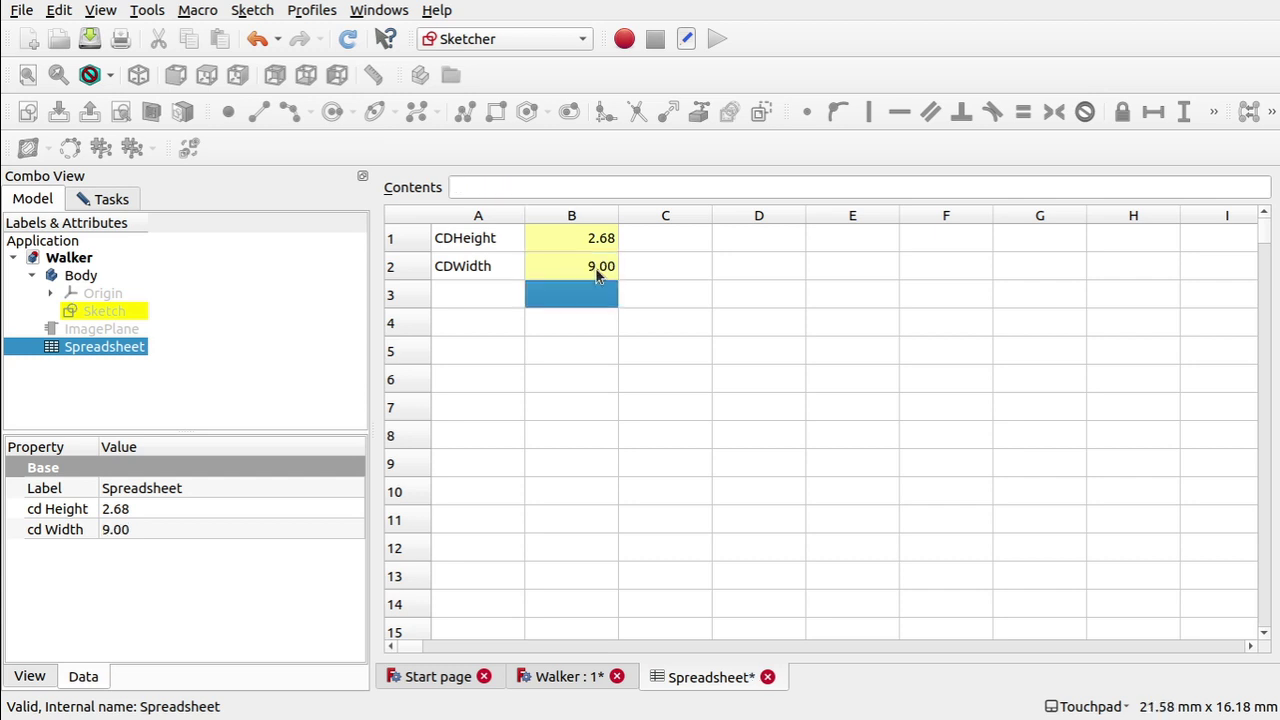
pyautogui.hotkey('ctrl', 's')
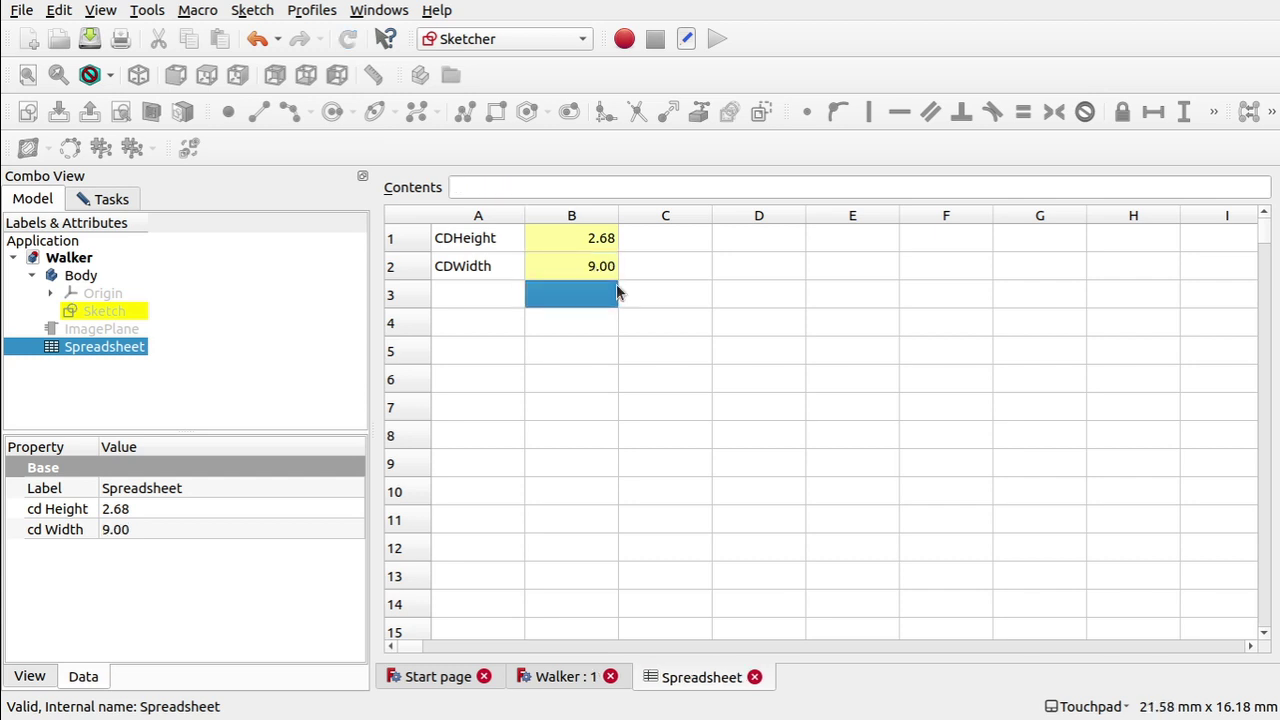
# Reopen the front-view sketch and test moving the upper drive bay, undoing the move
pyautogui.click(106, 313)
pyautogui.doubleClick(106, 313)
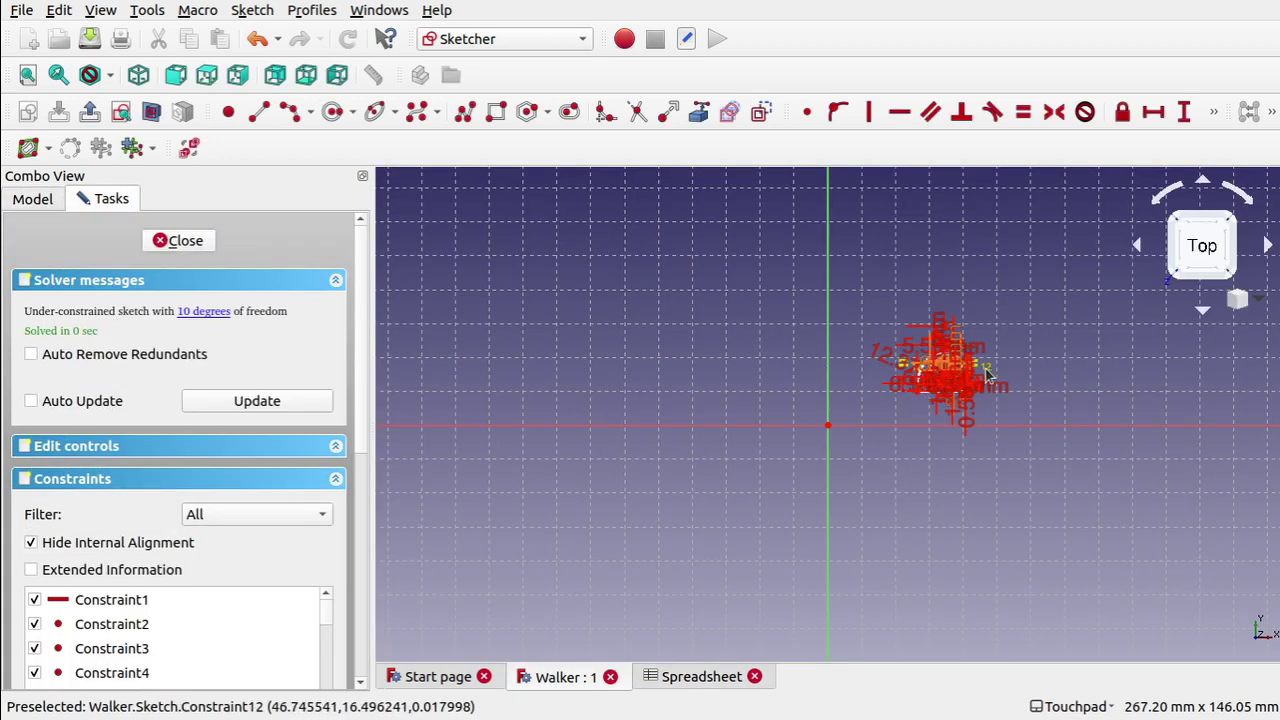
pyautogui.scroll(5, 986, 372)
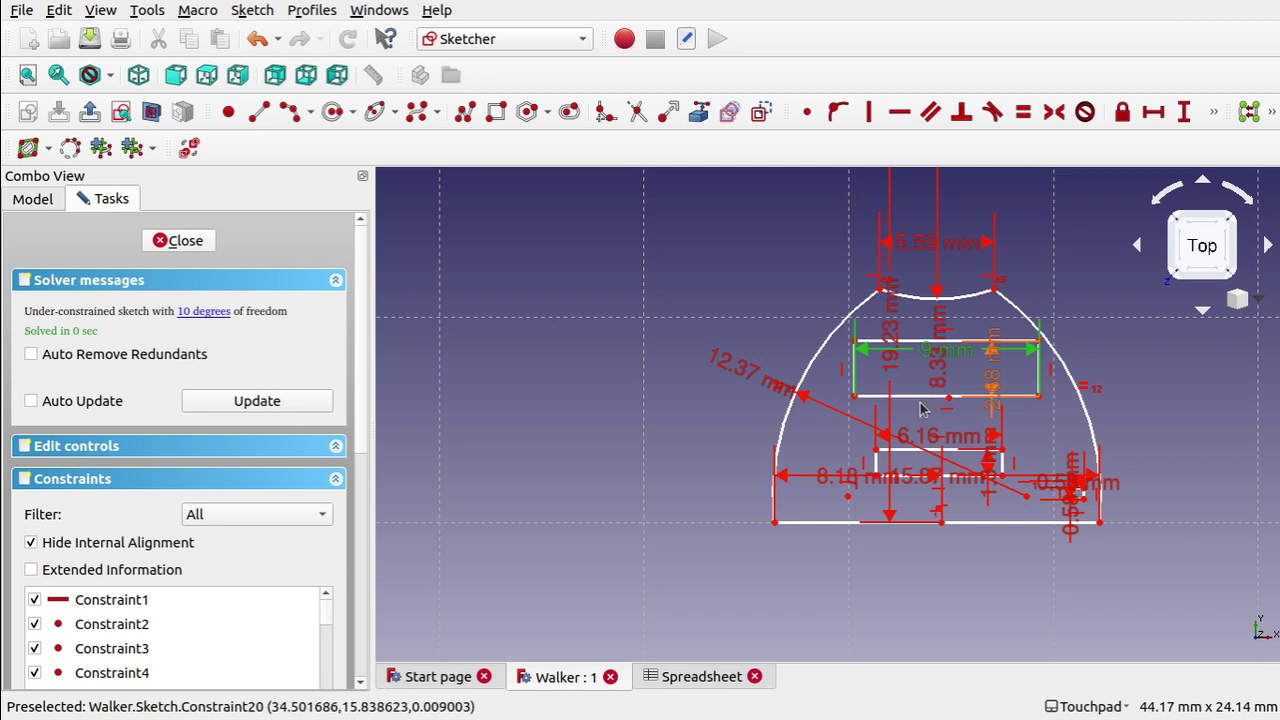
pyautogui.moveTo(919, 402); pyautogui.dragTo(921, 403)
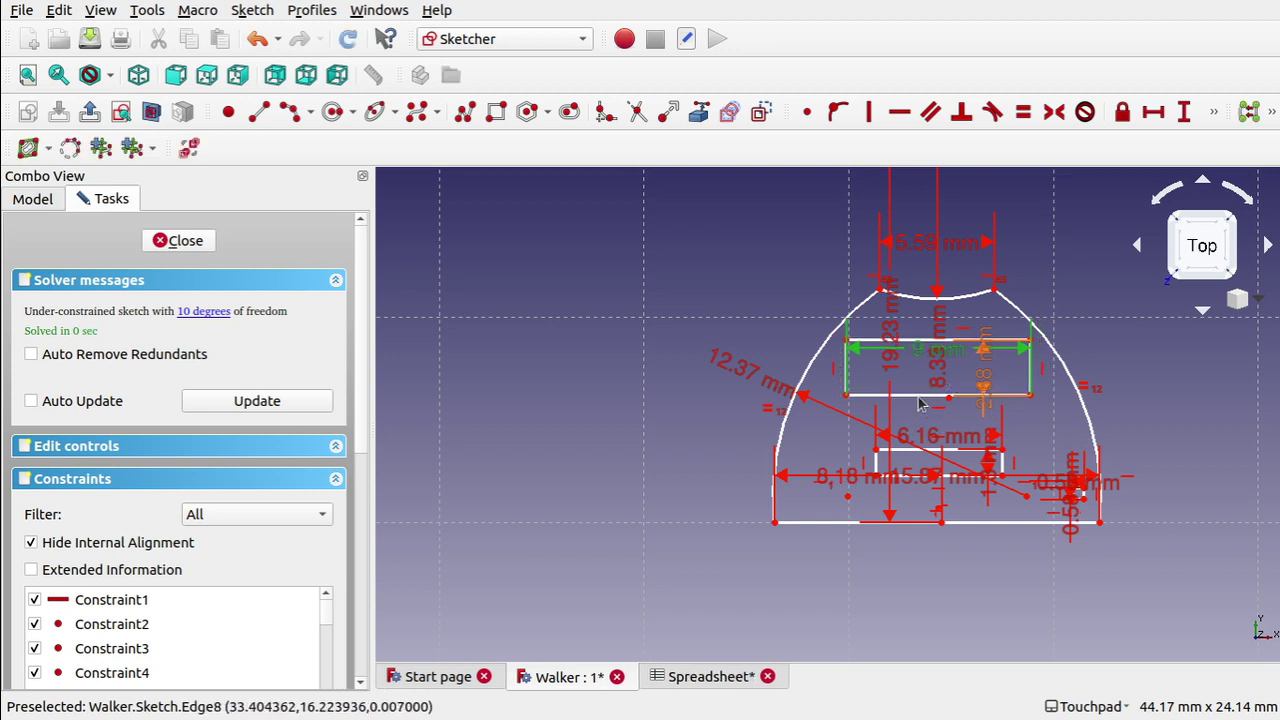
pyautogui.hotkey('ctrl', 'z')
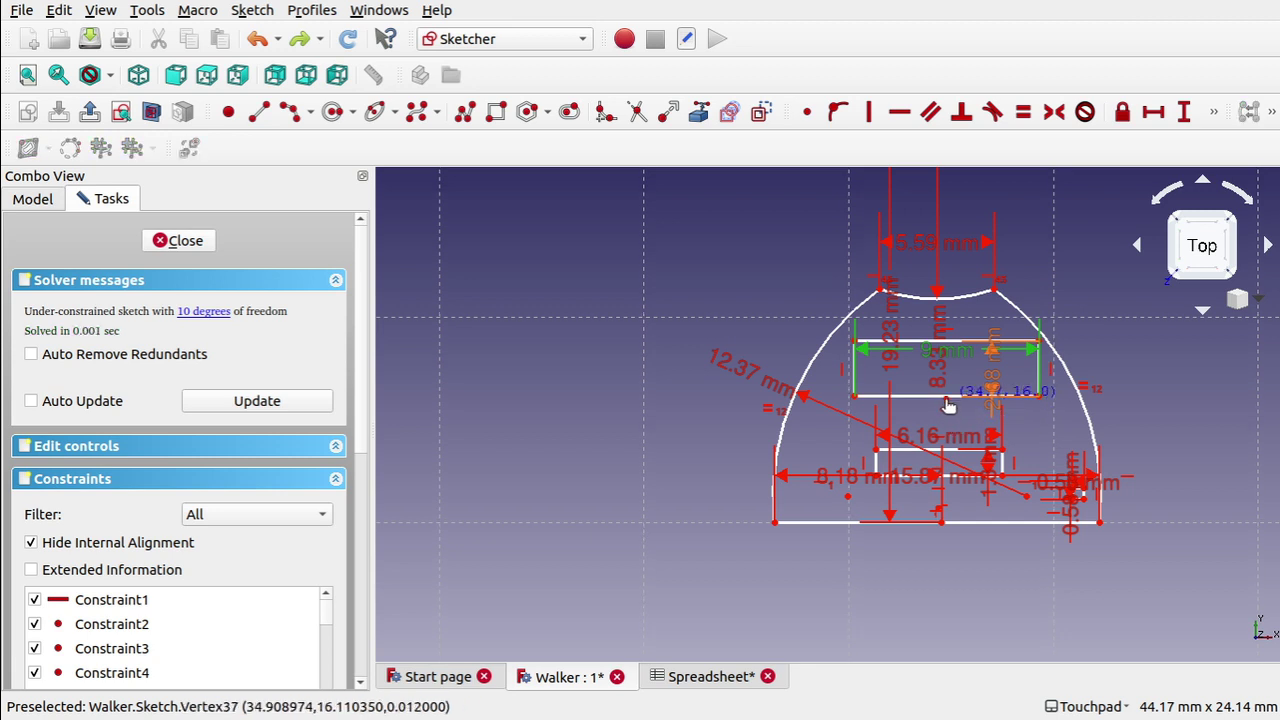
# Constrain the new point onto the upper drive bay's bottom edge
pyautogui.click(948, 406)
pyautogui.click(946, 397)
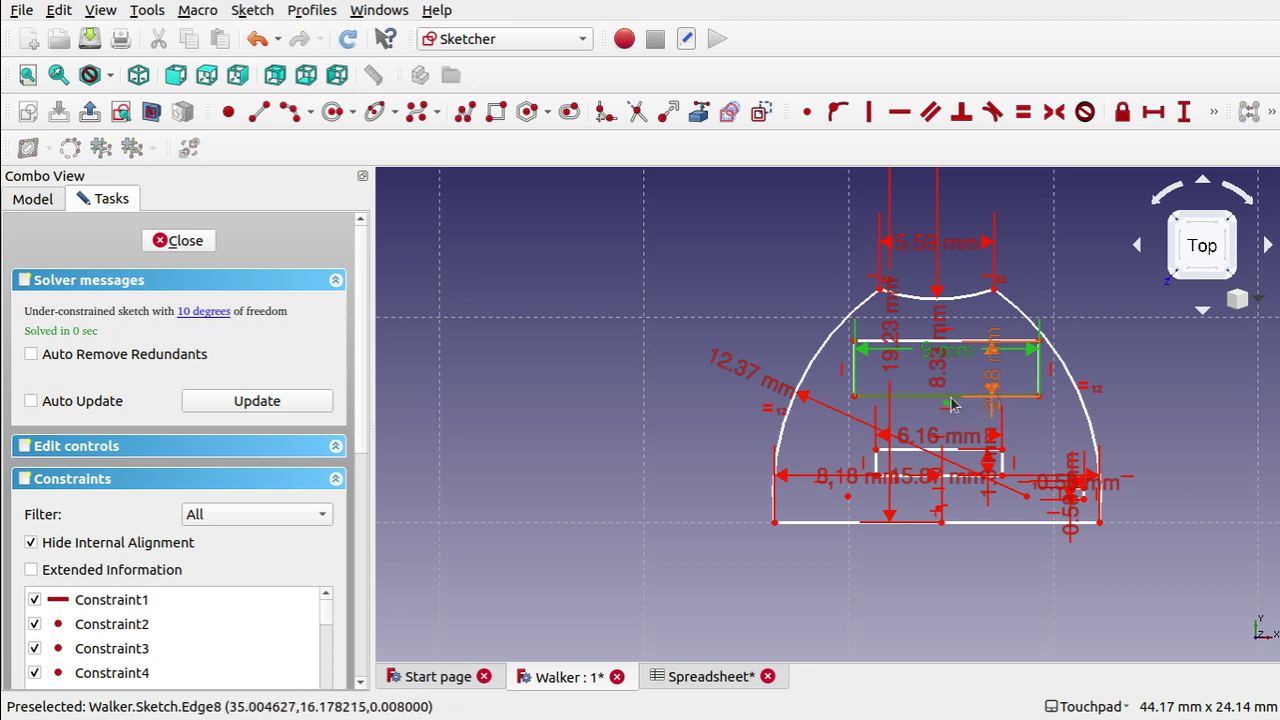
pyautogui.click(838, 111)
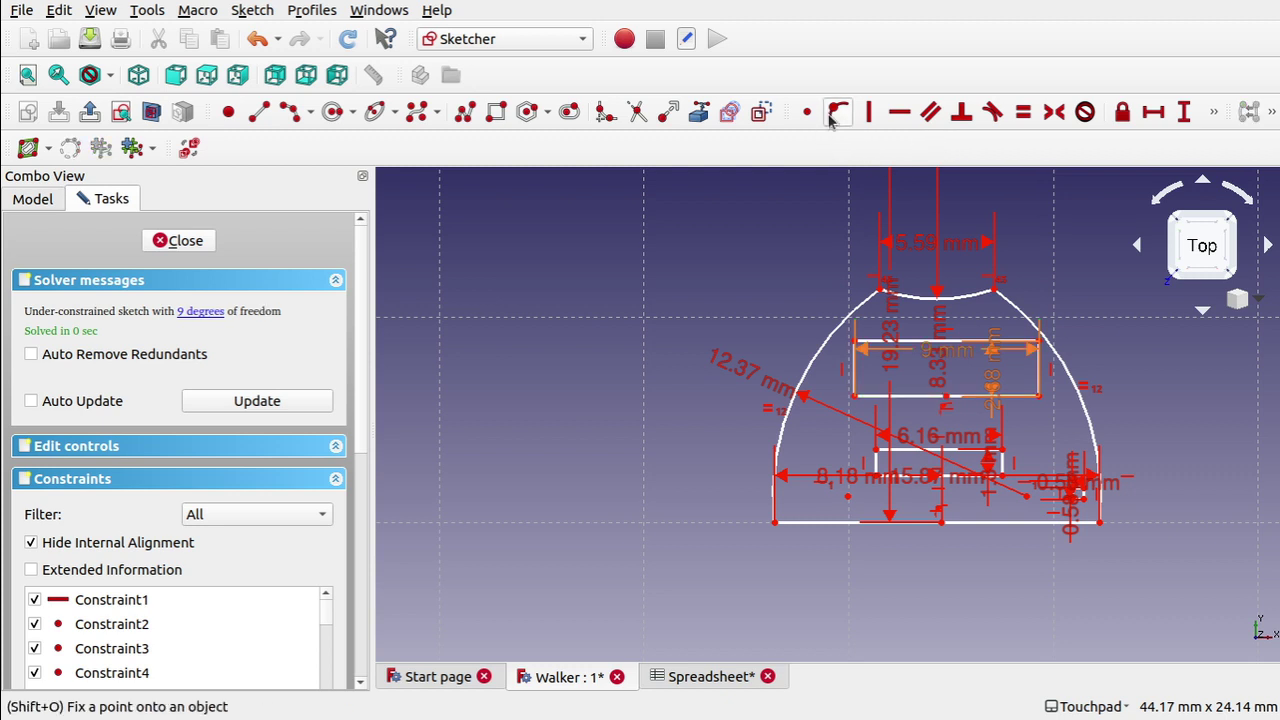
# Set the horizontal distance from the upper bay's lower-left corner to the edge point to 4.5 mm, then test moving the bay and undo the move
pyautogui.click(855, 400)
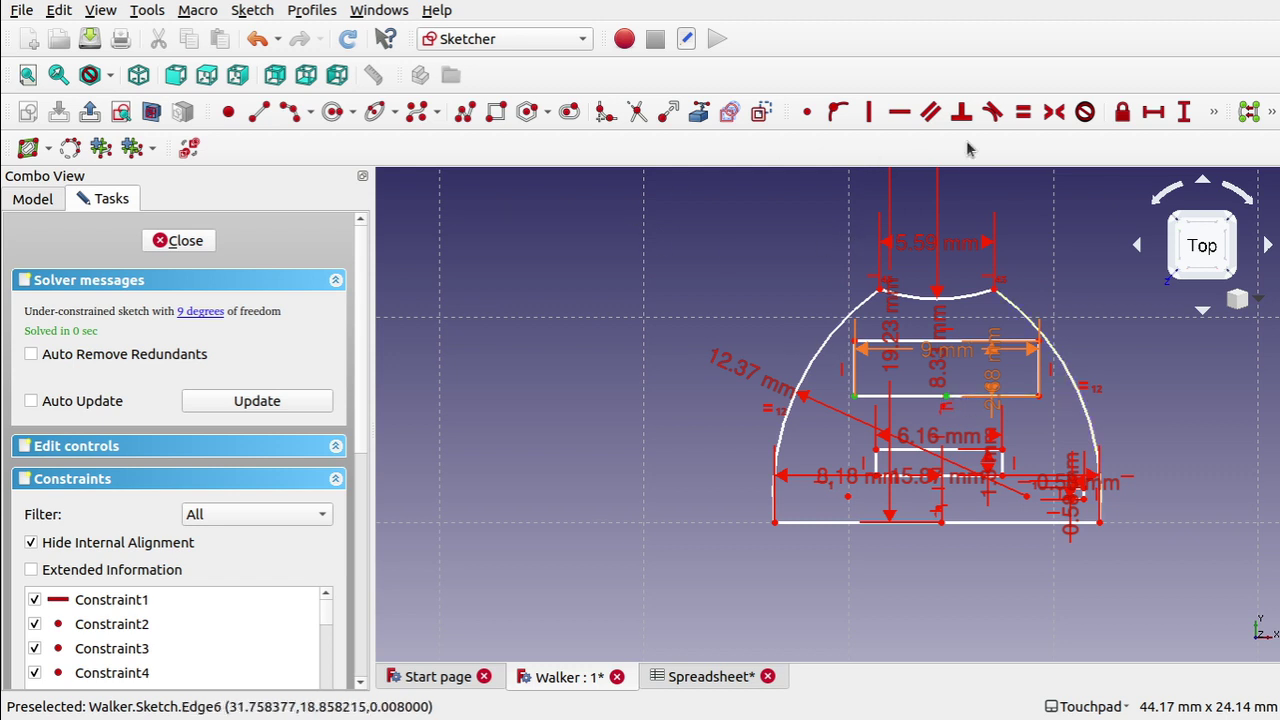
pyautogui.click(1152, 114)
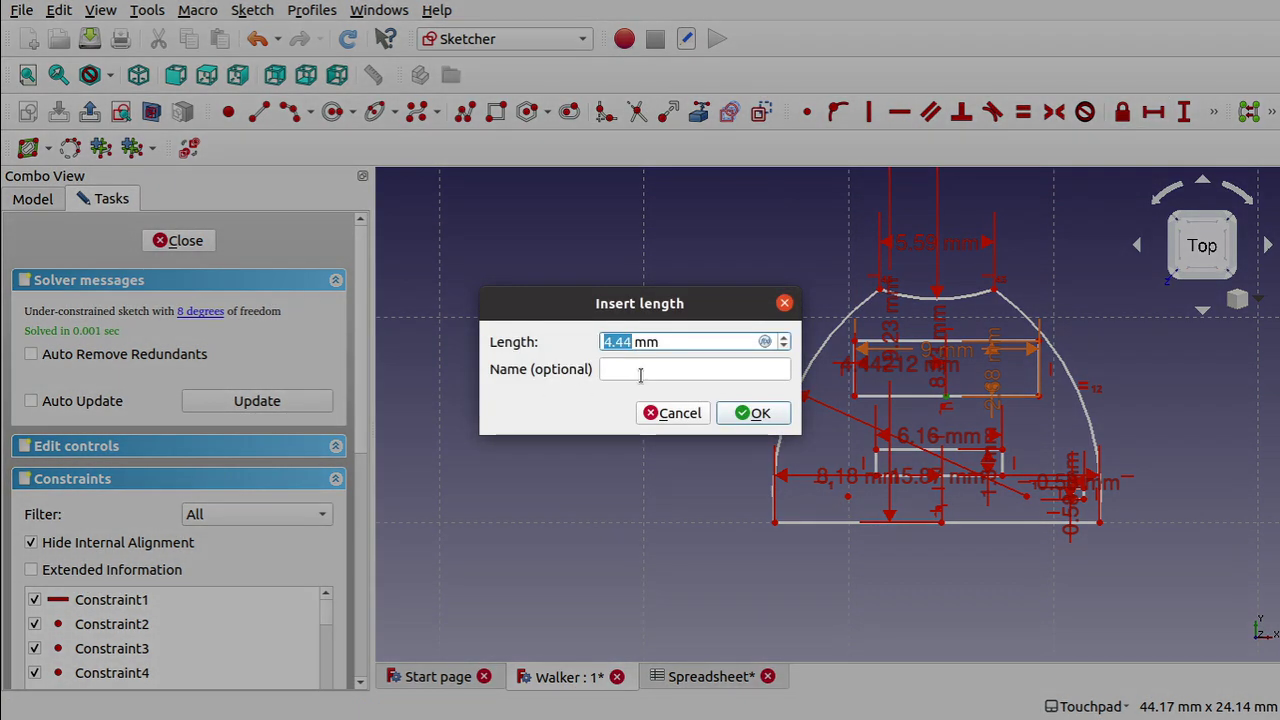
pyautogui.write('4.5')
pyautogui.press('Return')
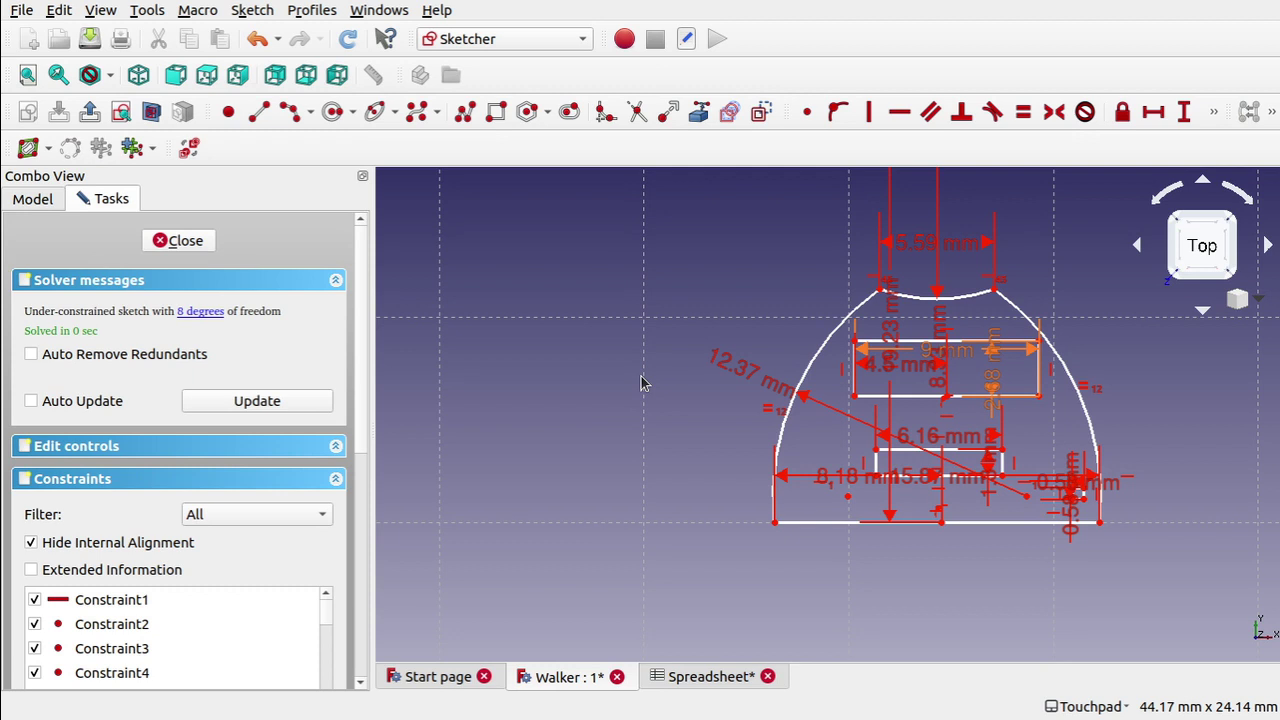
pyautogui.click(955, 410)
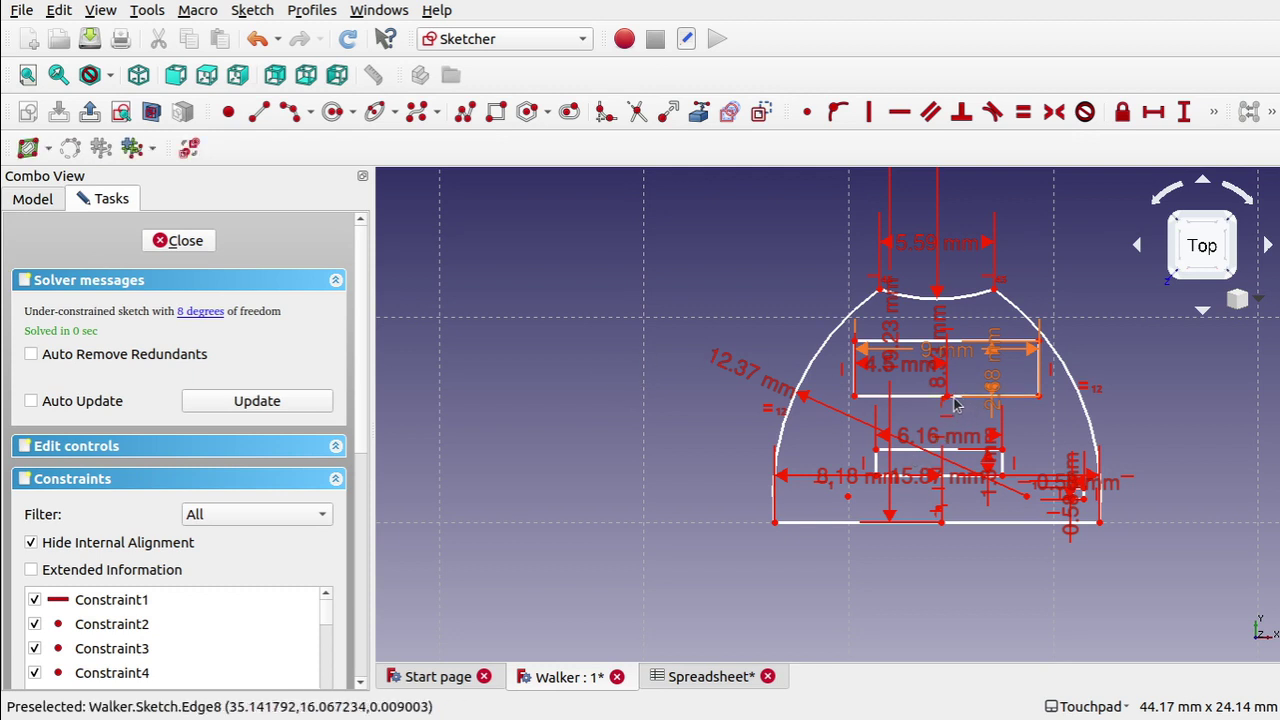
pyautogui.moveTo(931, 400); pyautogui.dragTo(947, 413)
pyautogui.hotkey('ctrl', 'z')
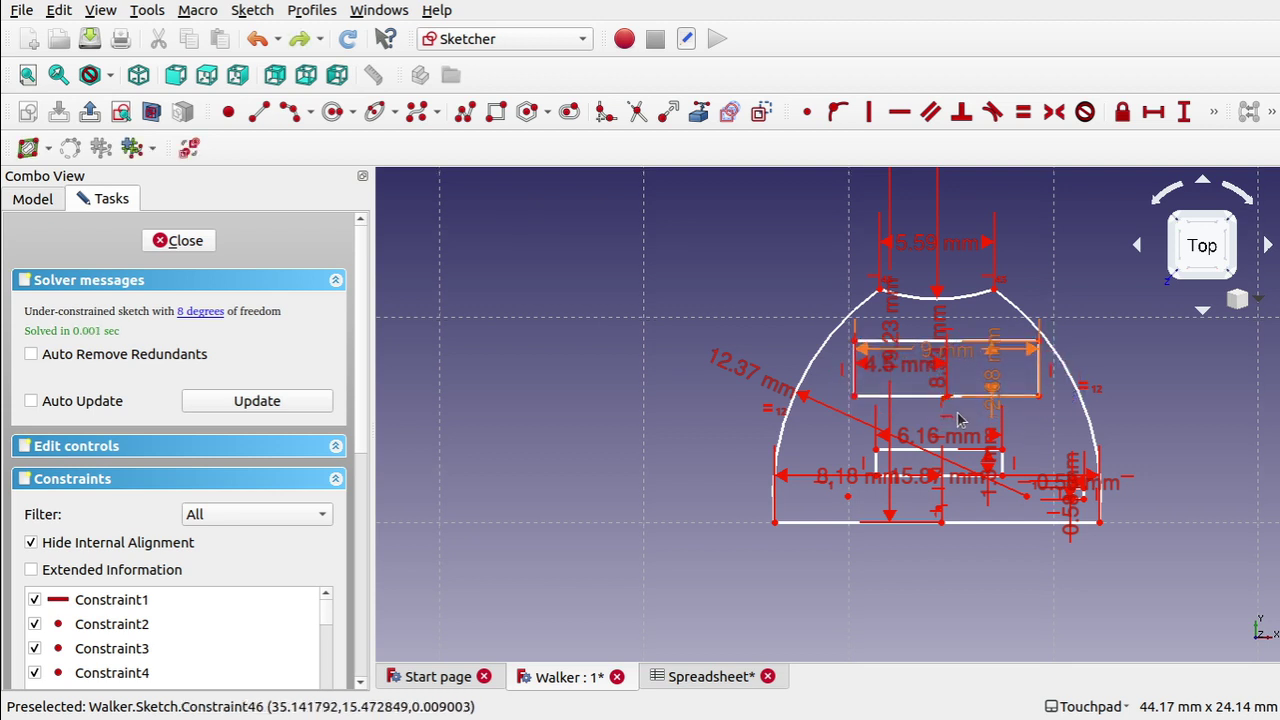
# Align the upper bay's edge point vertically with the midpoint of the case's base line, then test moving it and undo the move
pyautogui.click(950, 408)
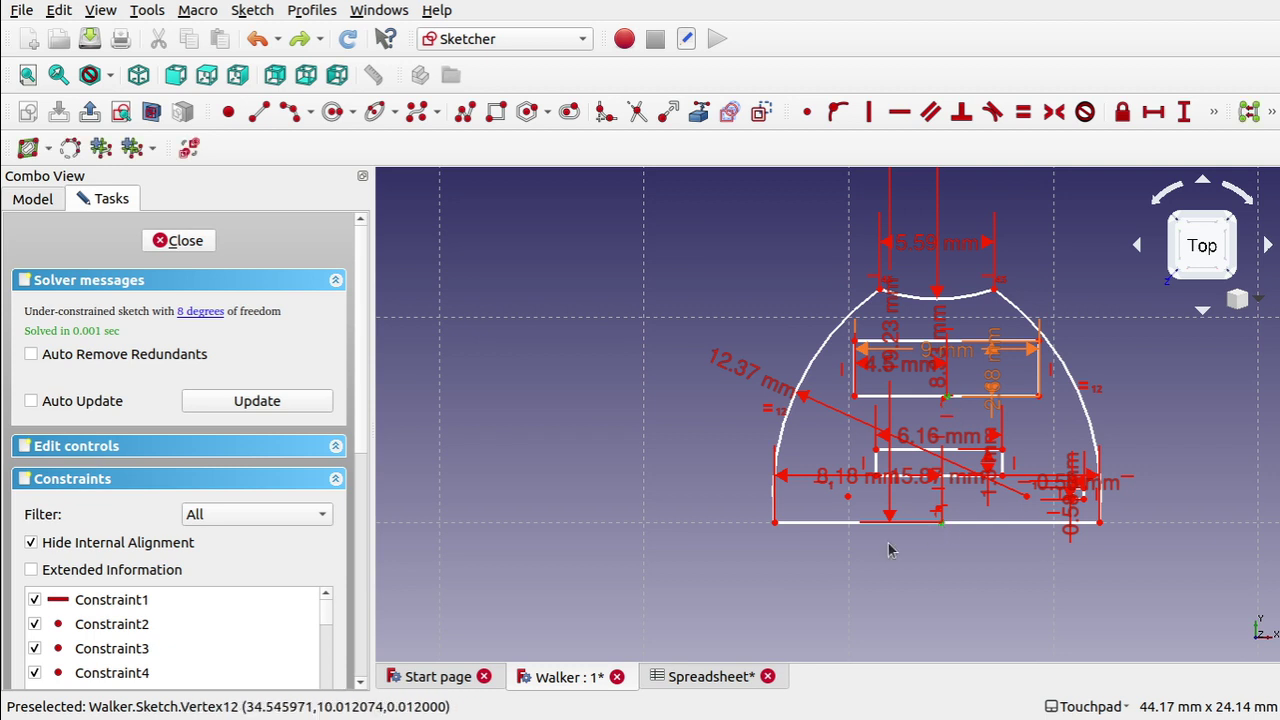
pyautogui.click(869, 111)
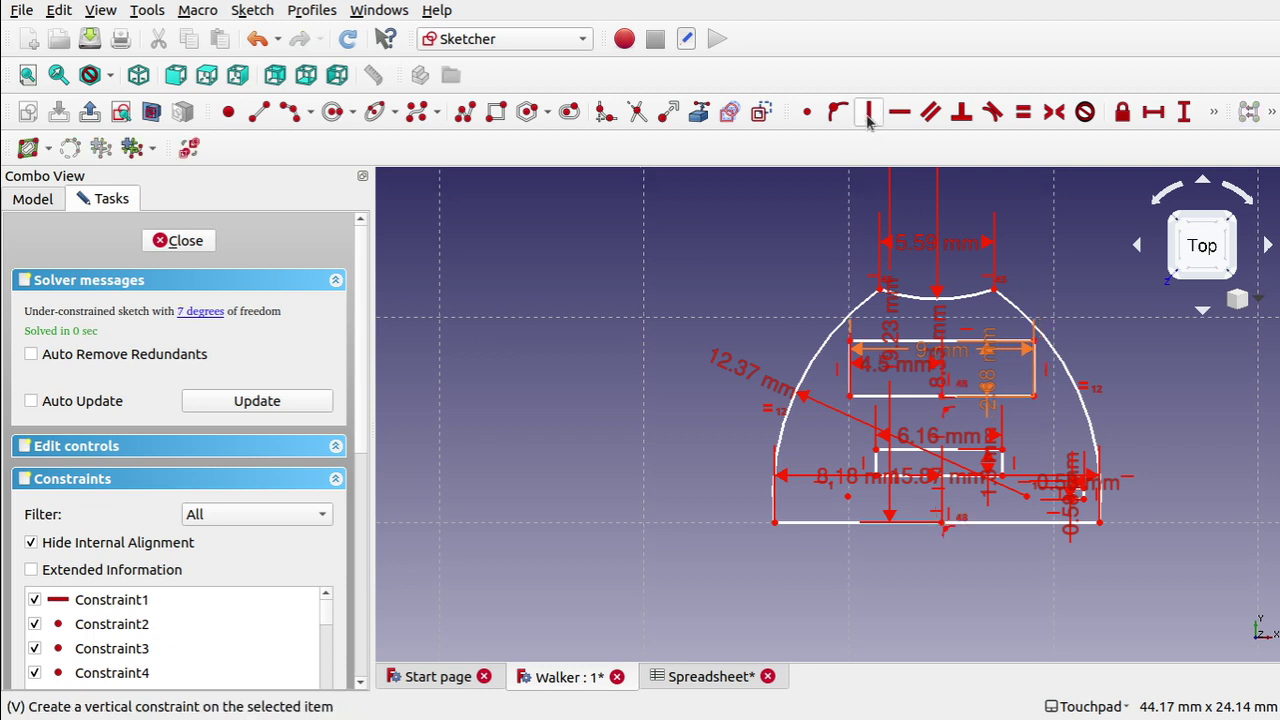
pyautogui.moveTo(945, 398)
pyautogui.mouseDown()
pyautogui.moveTo(891, 400)
pyautogui.moveTo(1015, 400)
pyautogui.moveTo(900, 400)
pyautogui.moveTo(985, 400)
pyautogui.moveTo(953, 402)
pyautogui.mouseUp()
pyautogui.hotkey('ctrl', 'z')
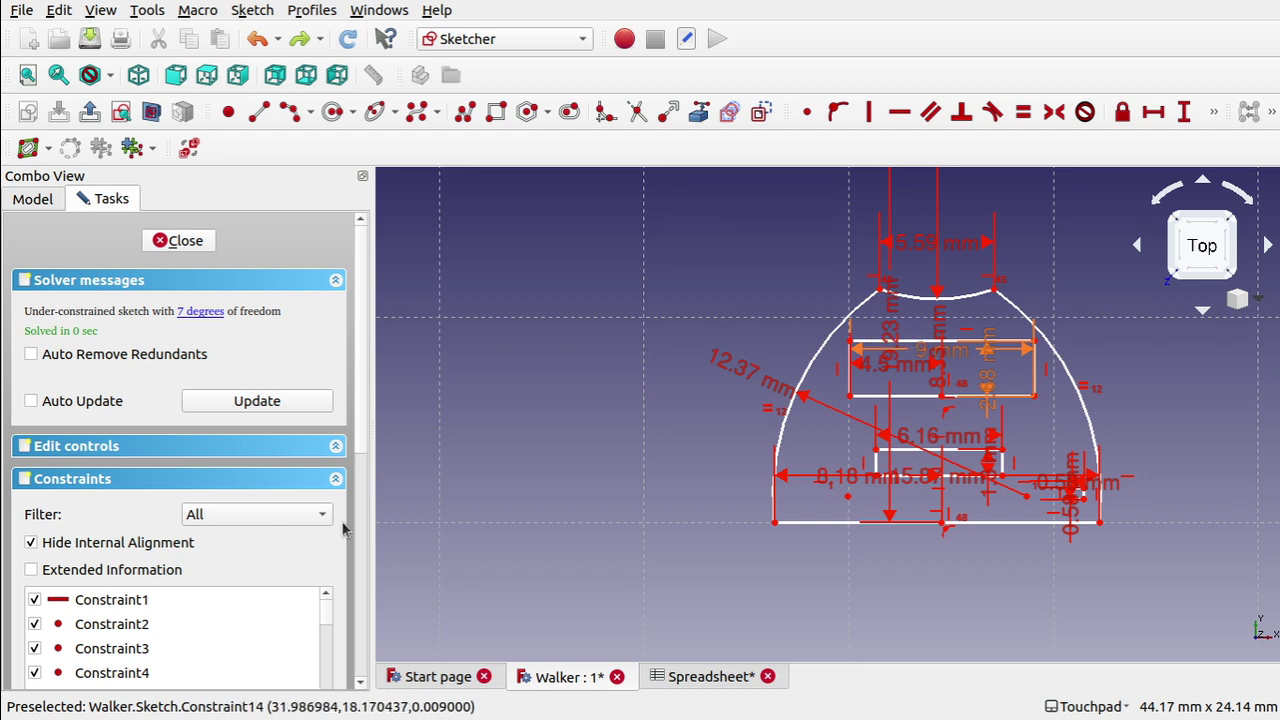
# Close the front-view sketch and make the Body active for Part Design
pyautogui.click(184, 241)
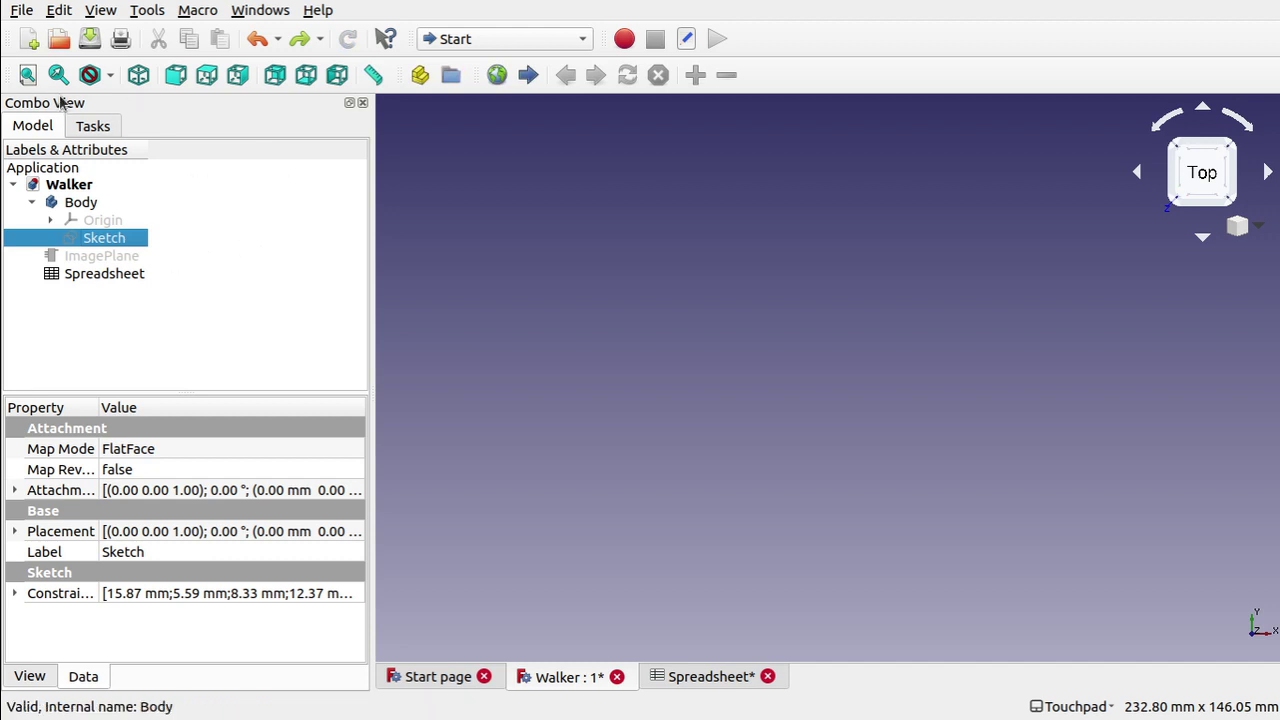
pyautogui.click(71, 205)
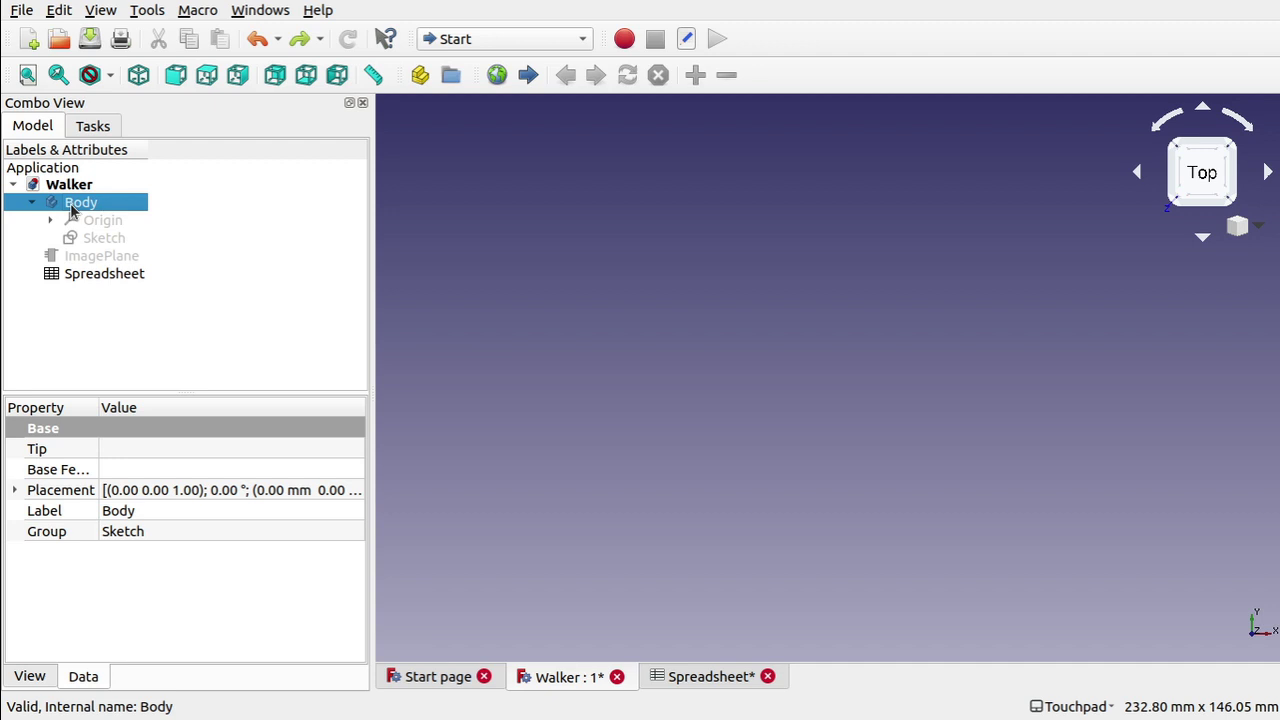
pyautogui.doubleClick(71, 205)
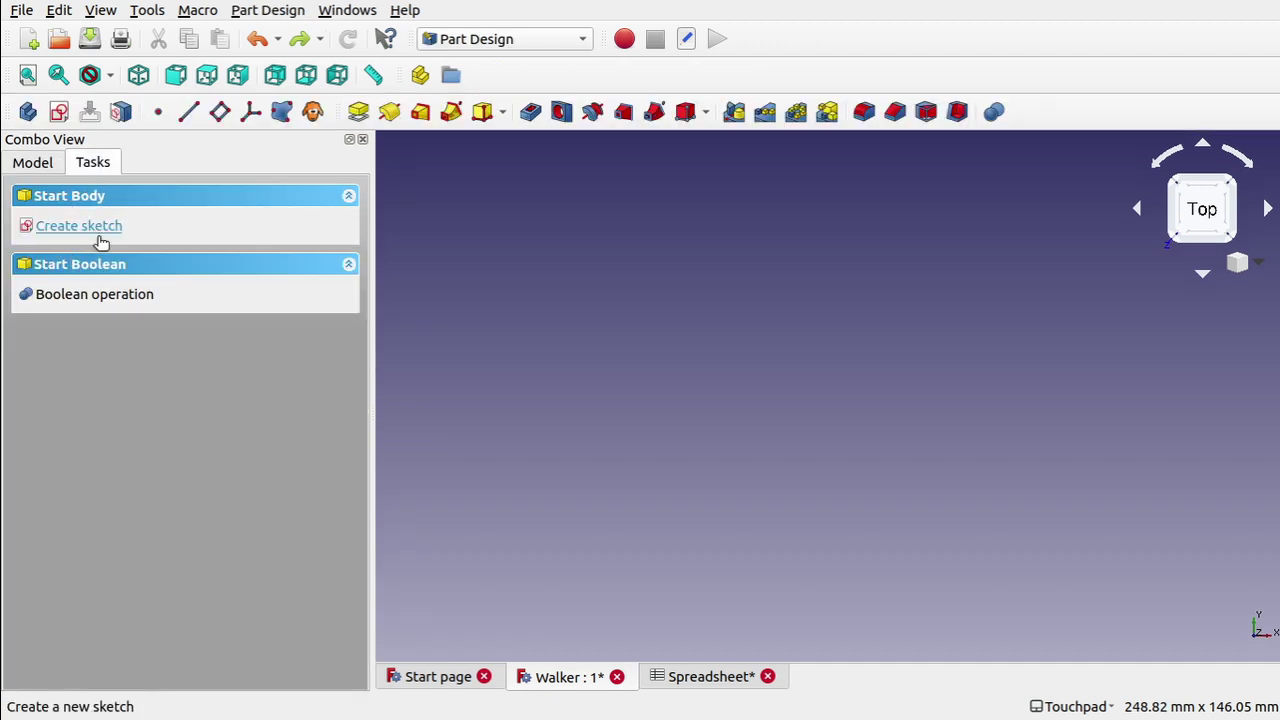
pyautogui.click(33, 165)
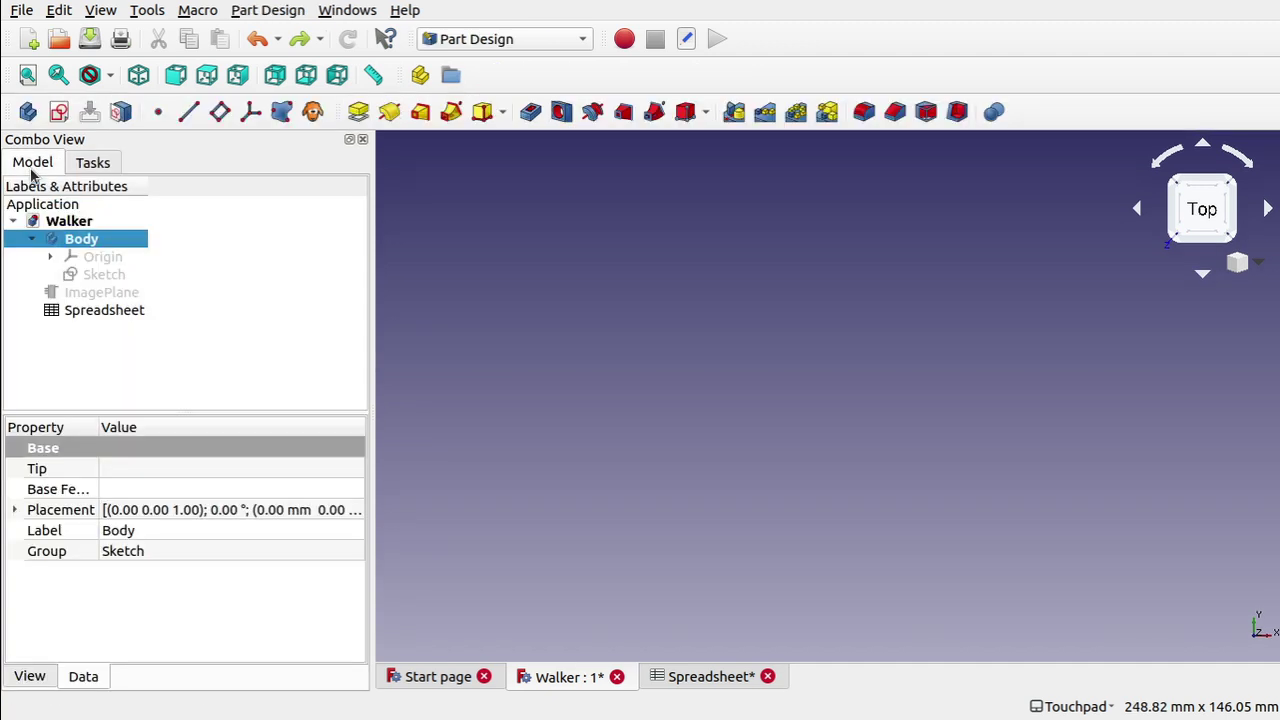
# Review the sketch and the CDWidth entry in the spreadsheet, ending with the front-view sketch reopened
pyautogui.click(104, 275)
pyautogui.doubleClick(104, 274)
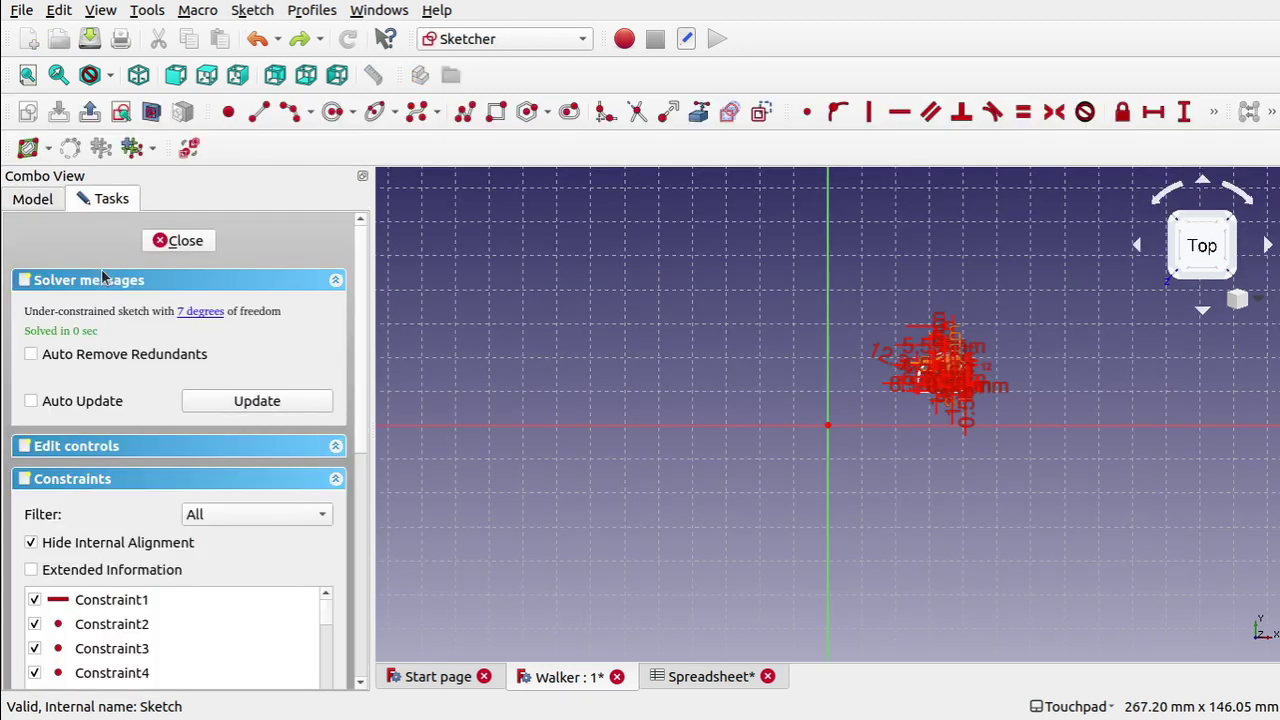
pyautogui.click(168, 241)
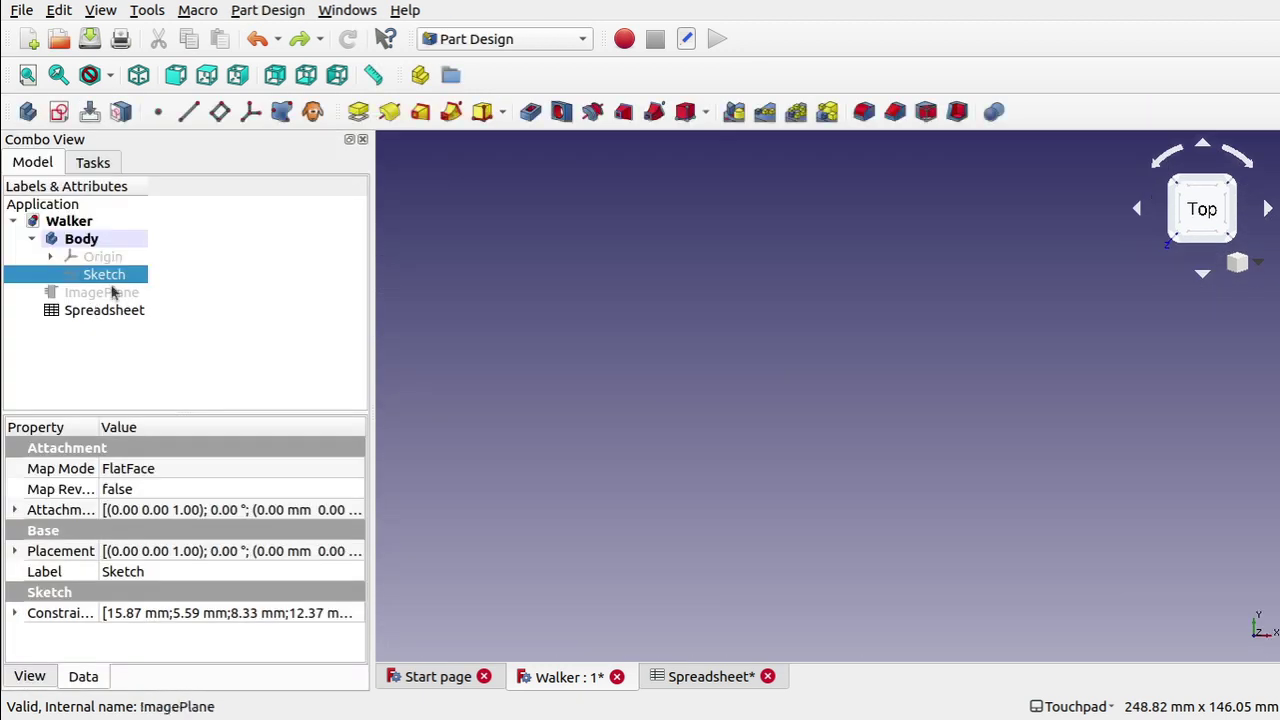
pyautogui.click(128, 318)
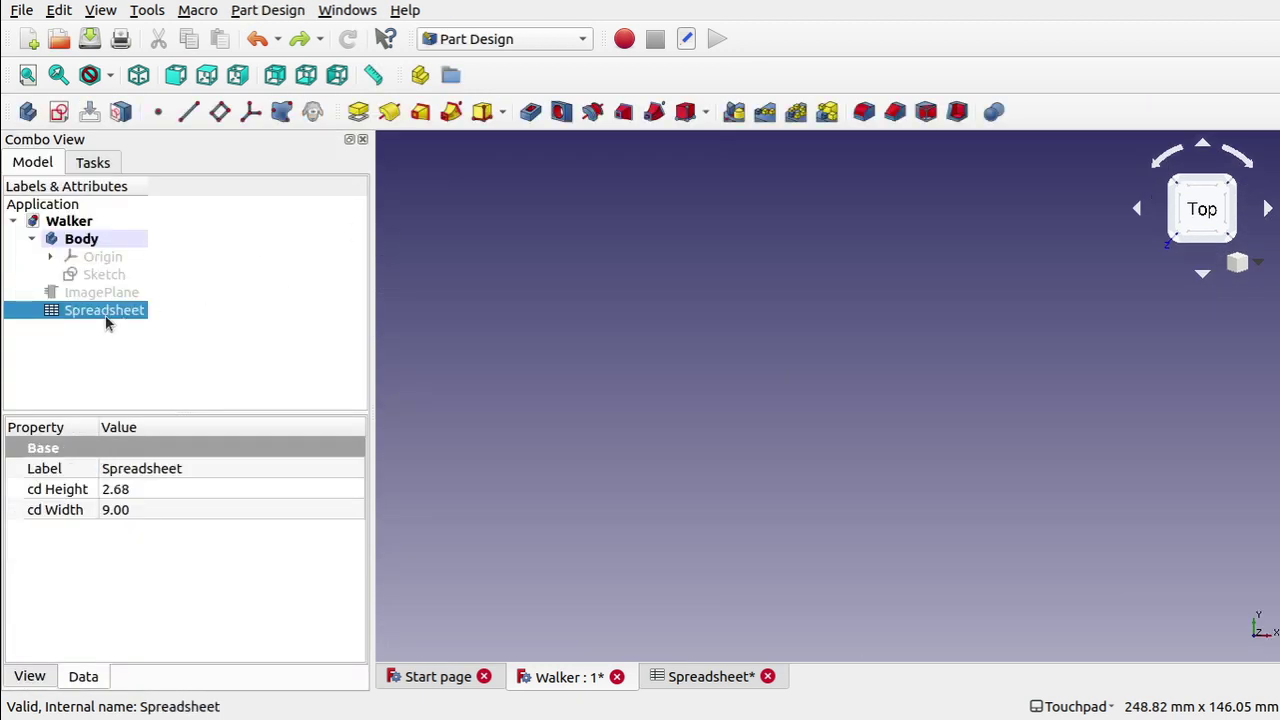
pyautogui.doubleClick(107, 321)
pyautogui.click(578, 233)
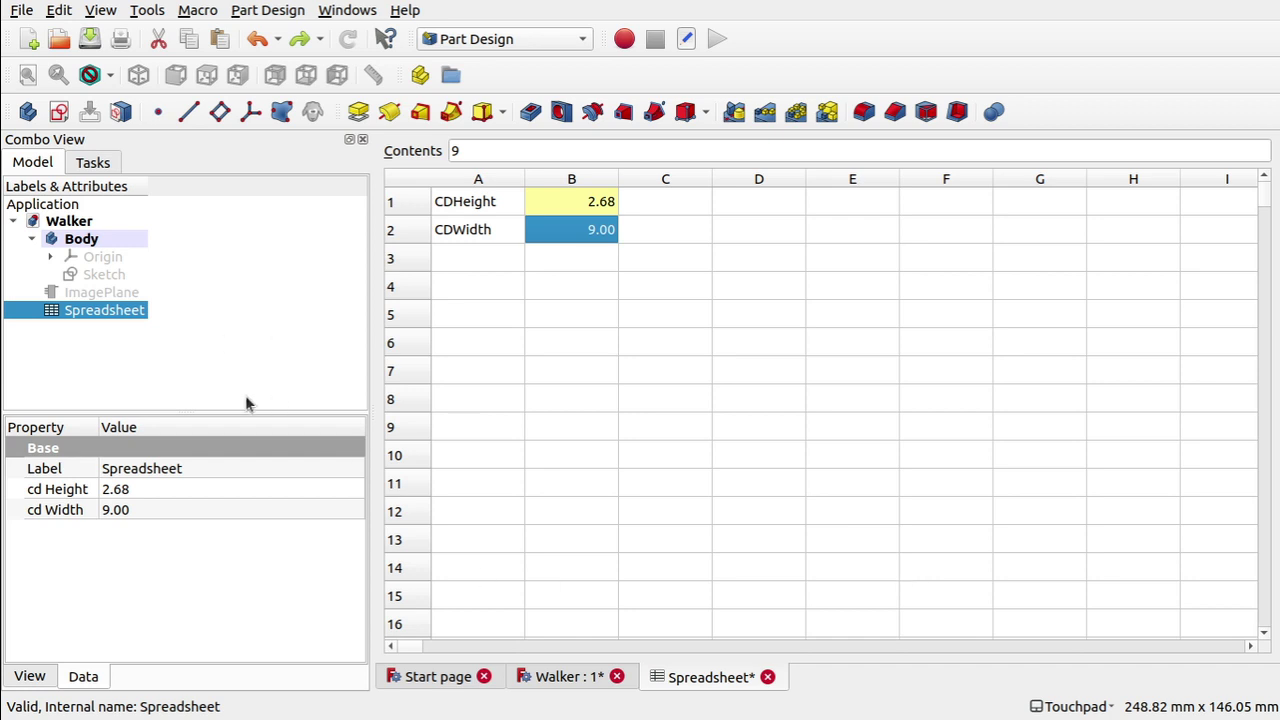
pyautogui.doubleClick(127, 276)
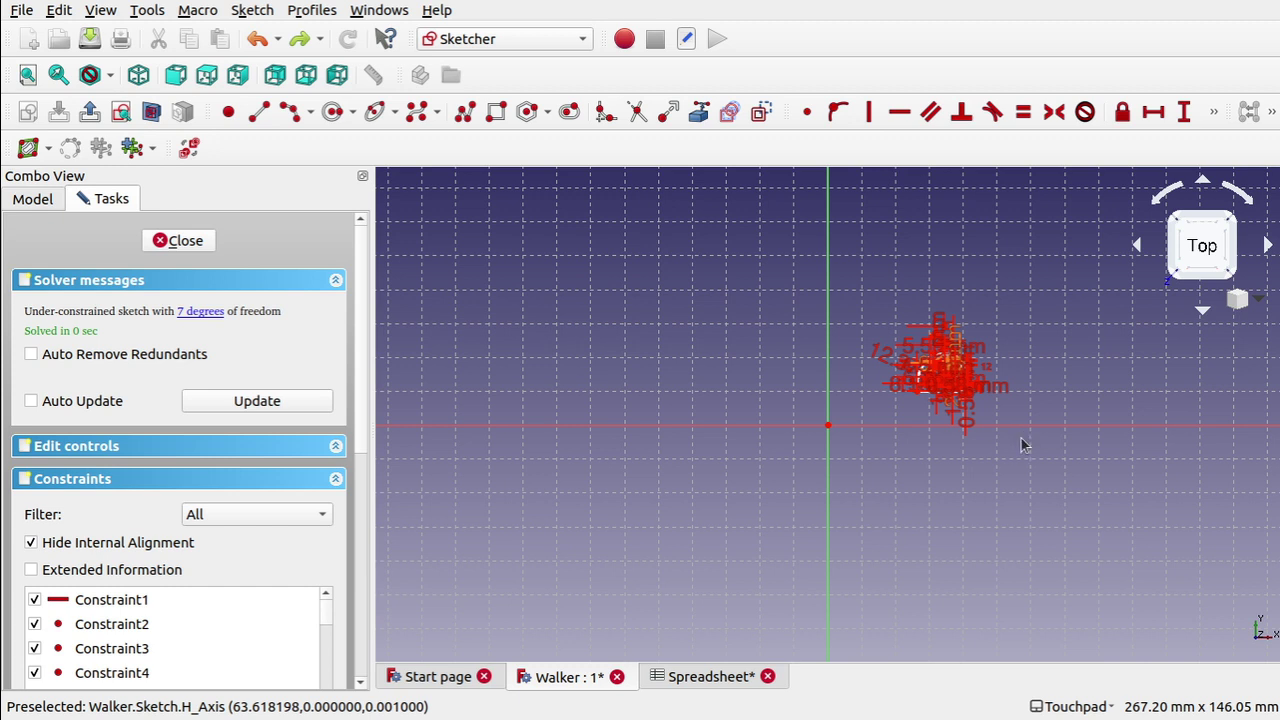
pyautogui.scroll(5, 1022, 445)
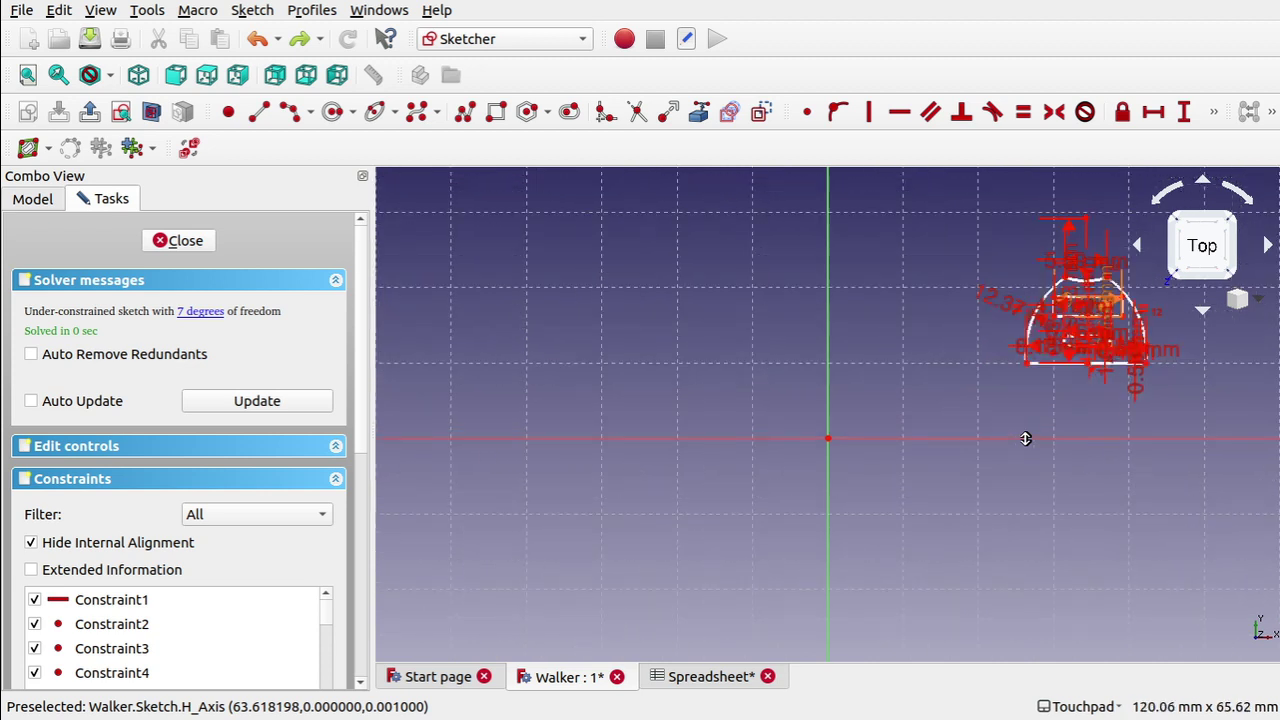